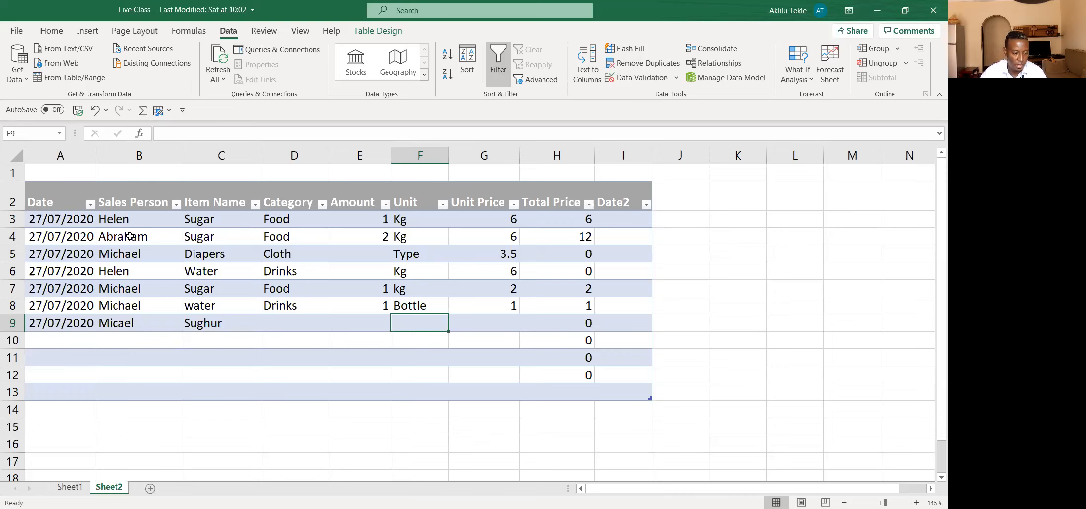
left_click(124, 223)
left_click(123, 239)
left_click(121, 257)
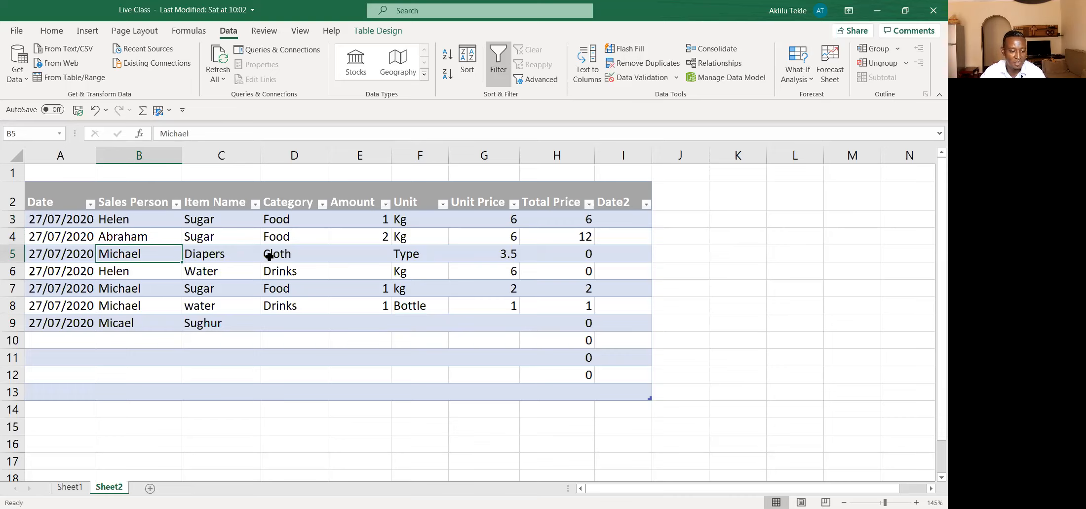
key("Right")
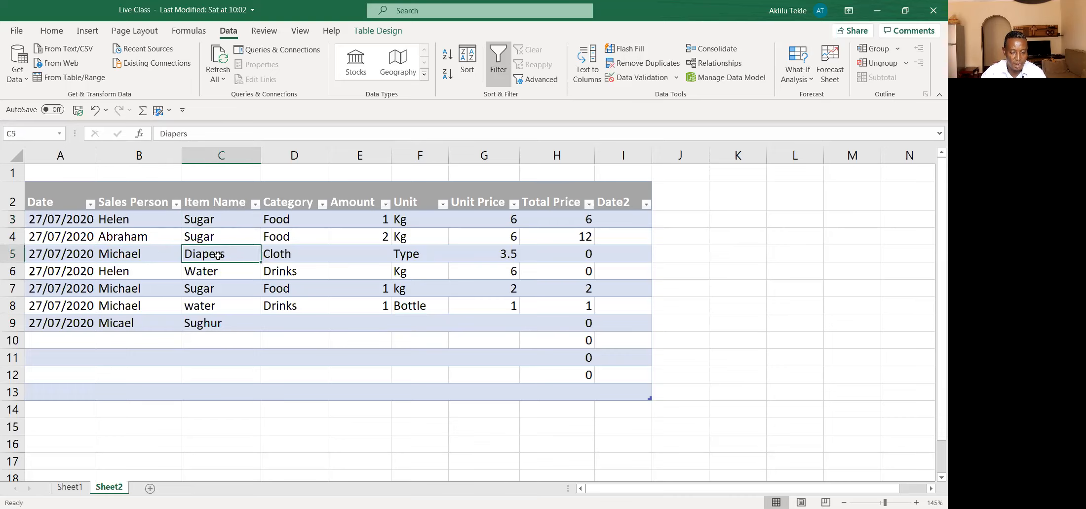
left_click(212, 324)
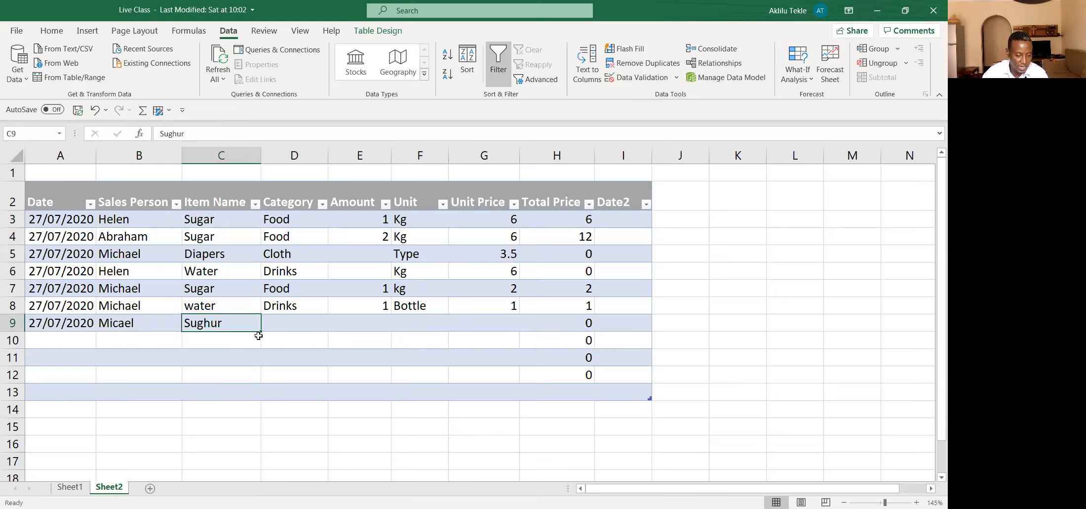
Step: Correct the sales person's name in row 9 to match row 8, and set that row's item name to Sugar
left_click(132, 323)
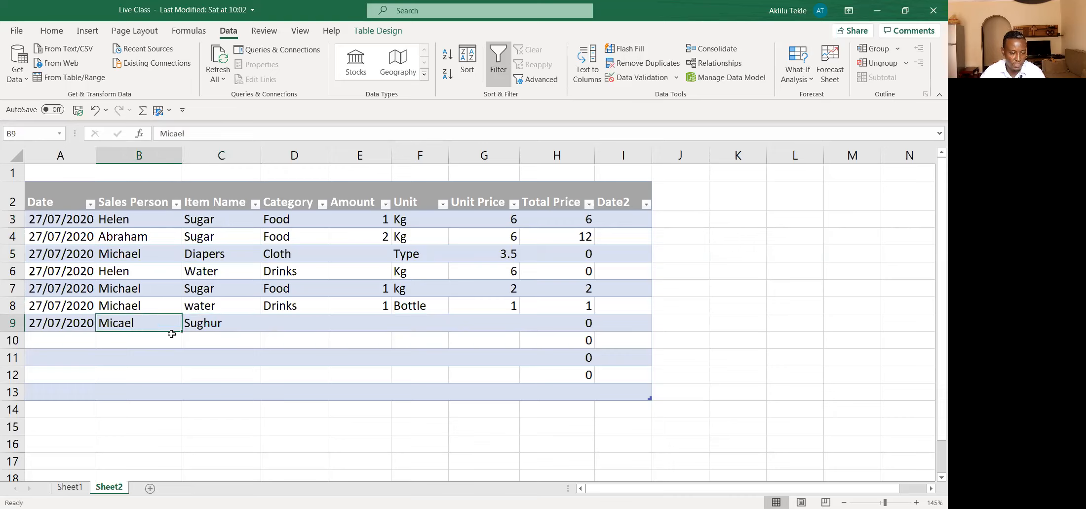
type("Mih")
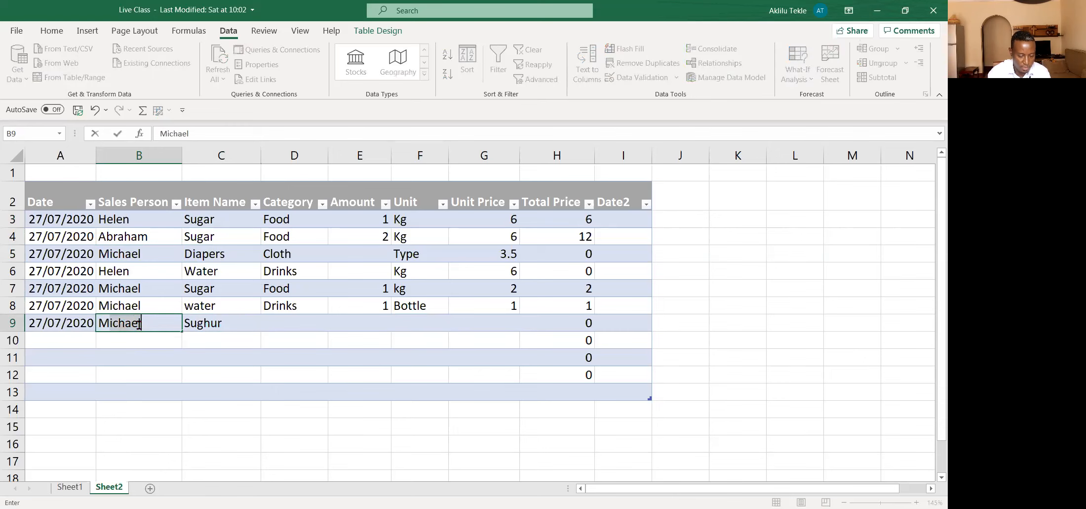
key("BackSpace")
type("chael")
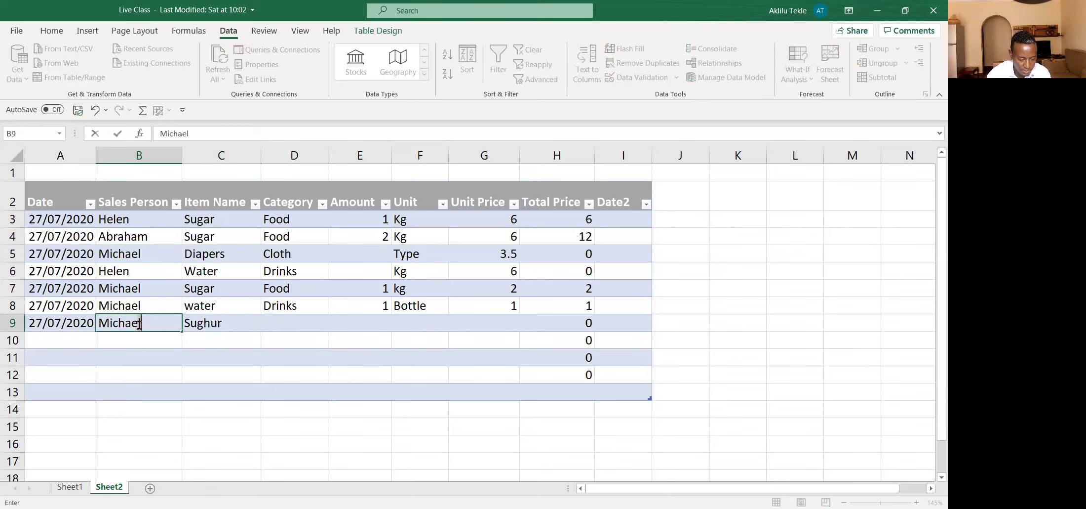
left_click(219, 323)
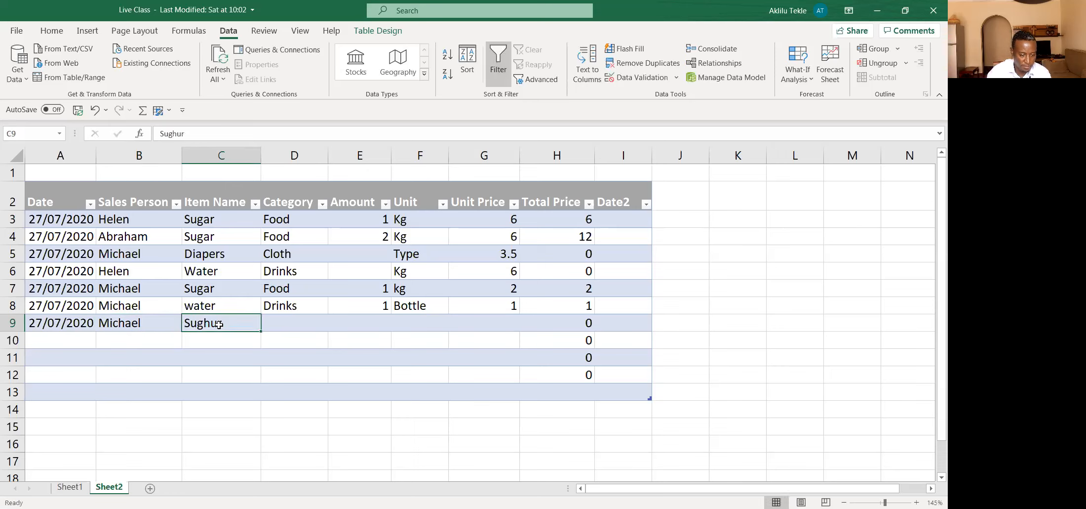
type("Sugart")
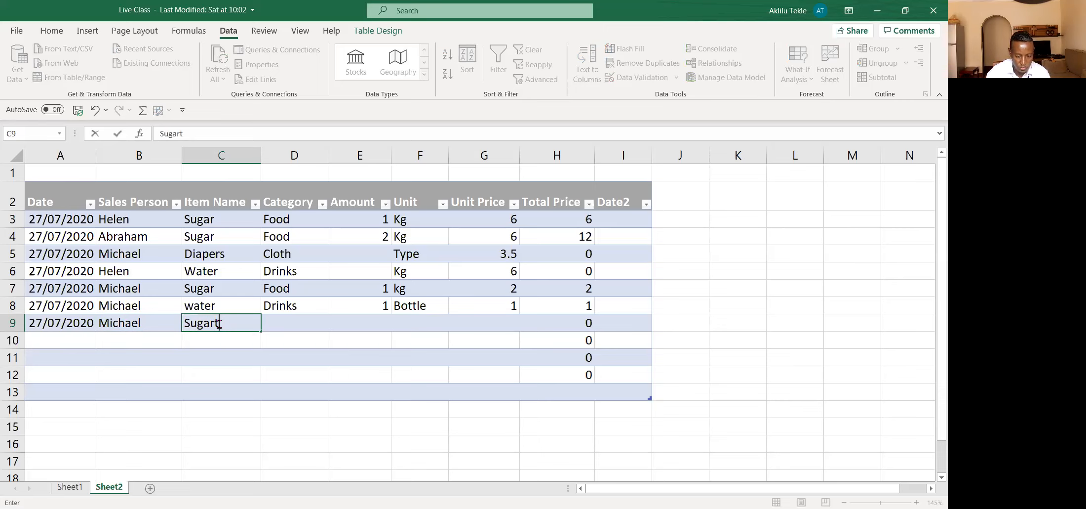
key("BackSpace")
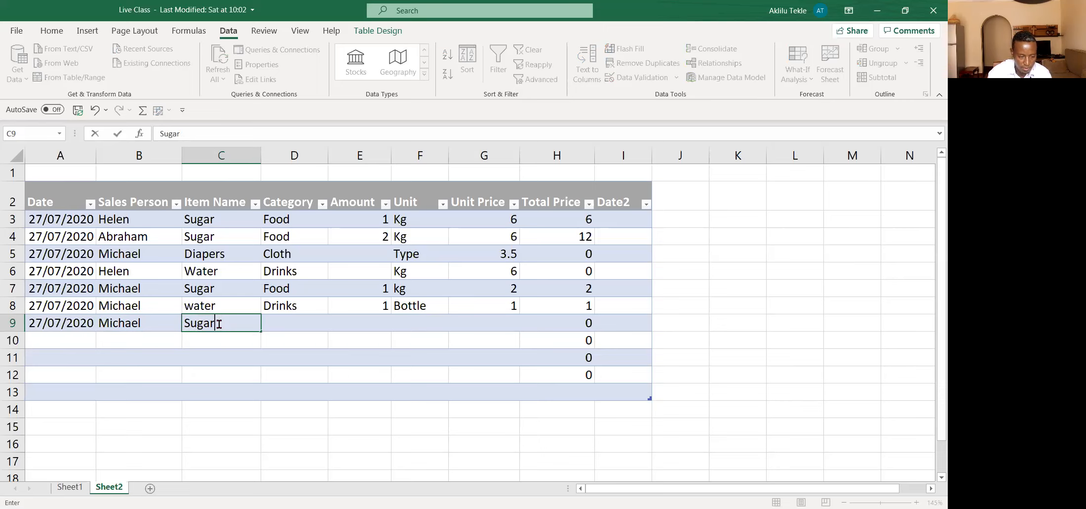
Step: Enter Foods as the category and 1 as the amount for the sugar sale in row 9
left_click(287, 328)
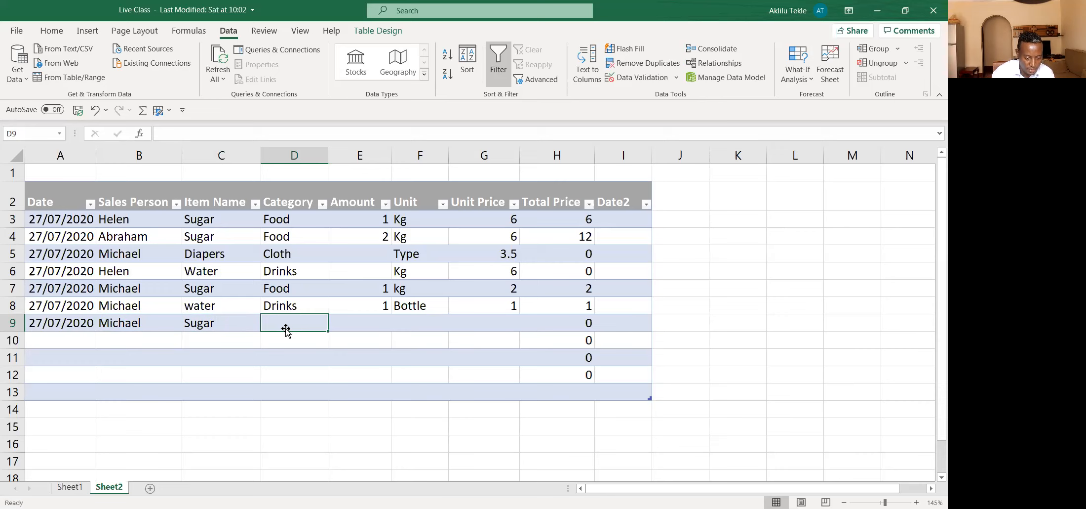
type("D")
key("BackSpace")
key("BackSpace")
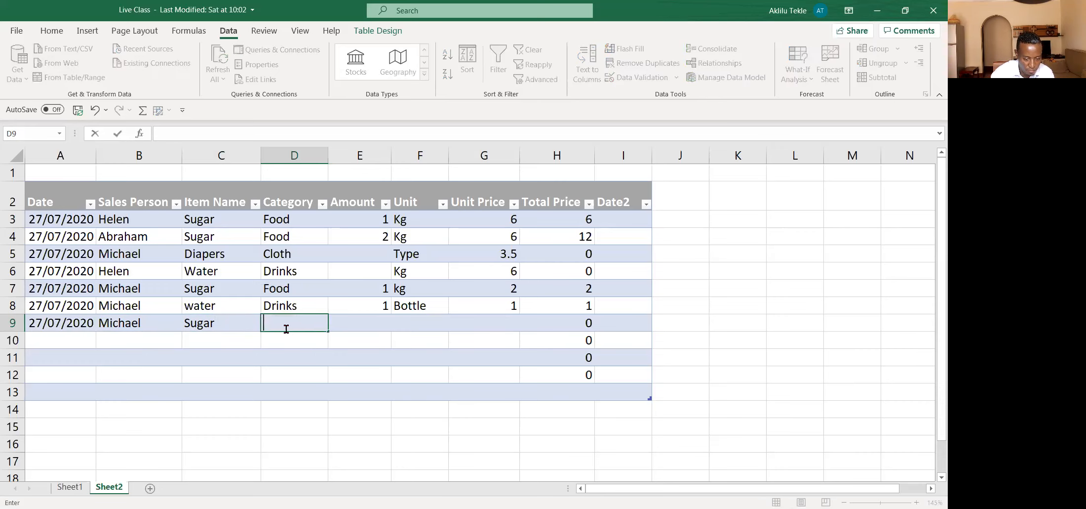
type("Foods")
left_click(380, 320)
type("1")
Step: Set the unit to kg and the unit price to 2 for the sugar sale in row 9
left_click(419, 322)
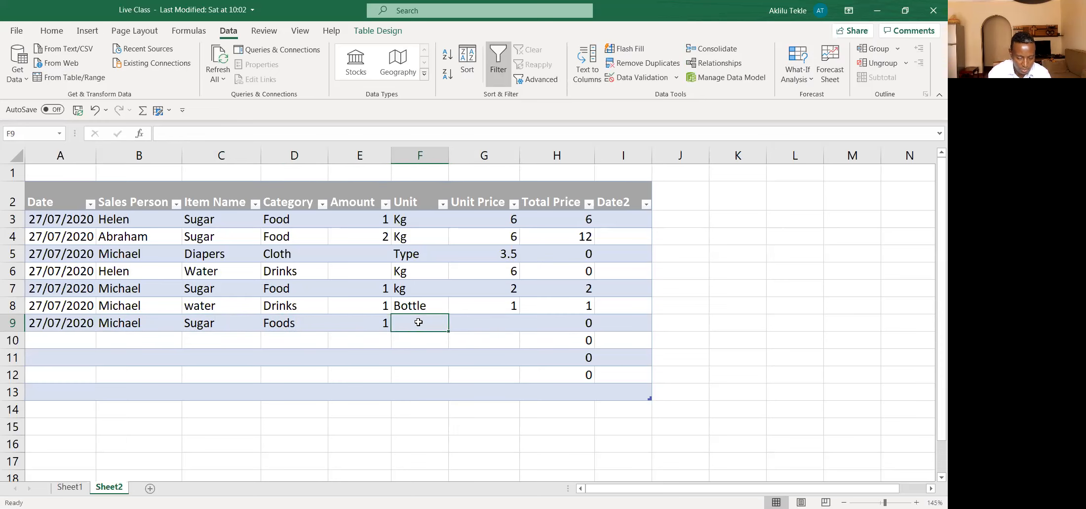
type("kg")
key("Tab")
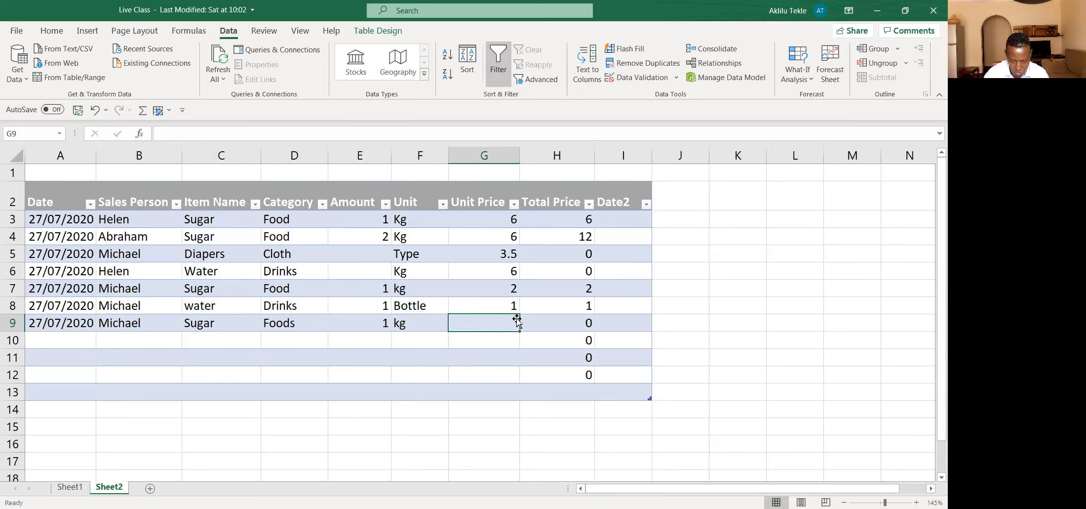
type("2")
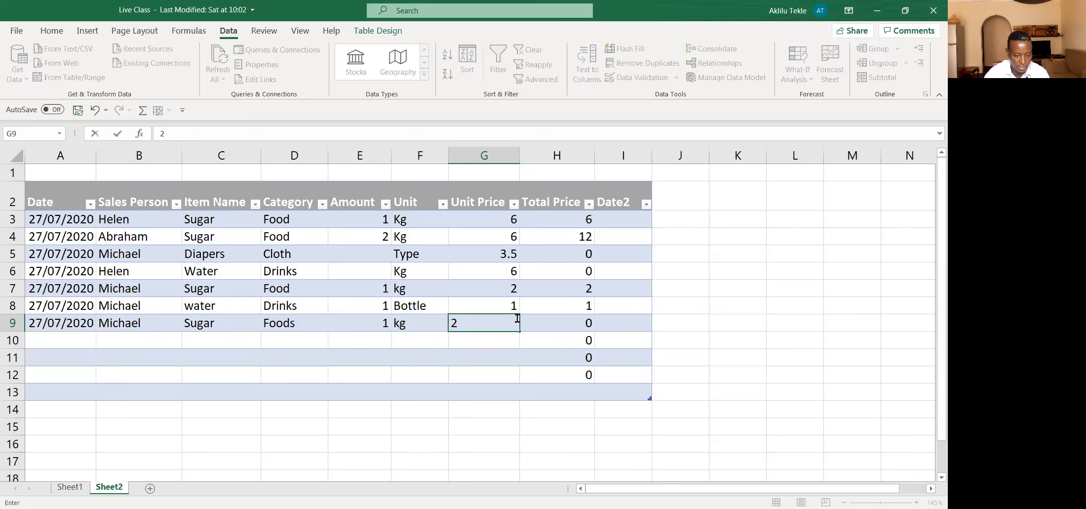
key("Return")
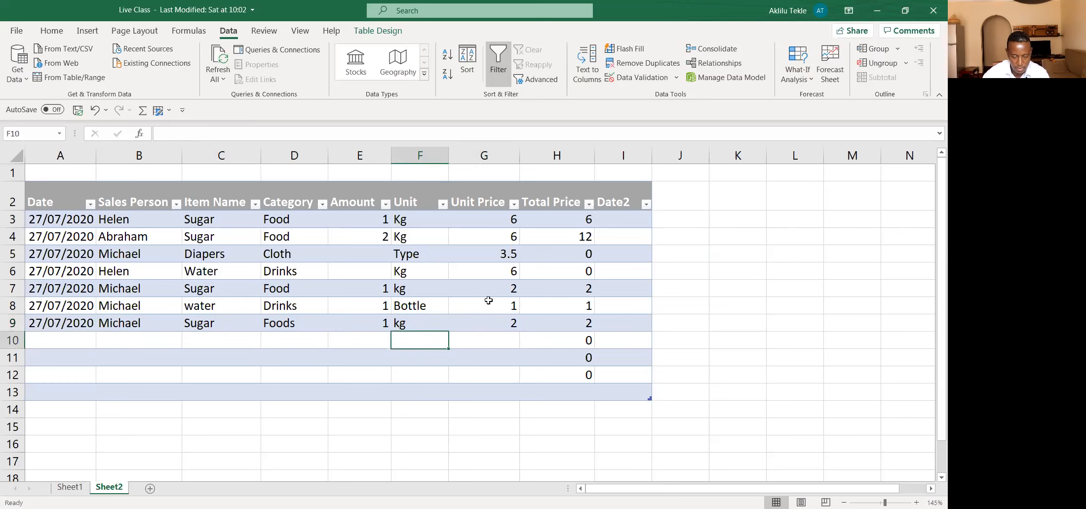
Step: Format the Total Price column as dollar accounting values and increase its indent by two levels
left_click(549, 182)
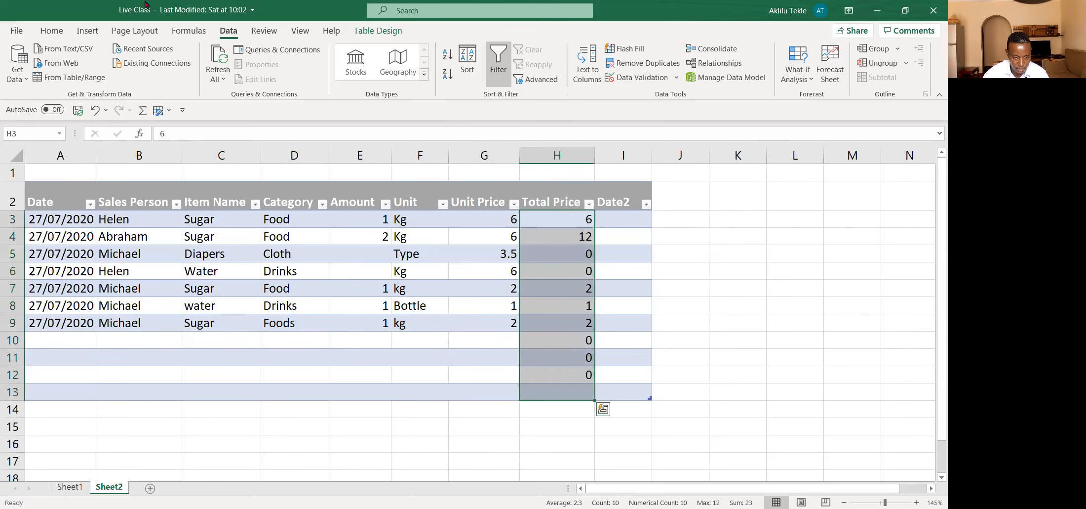
left_click(53, 30)
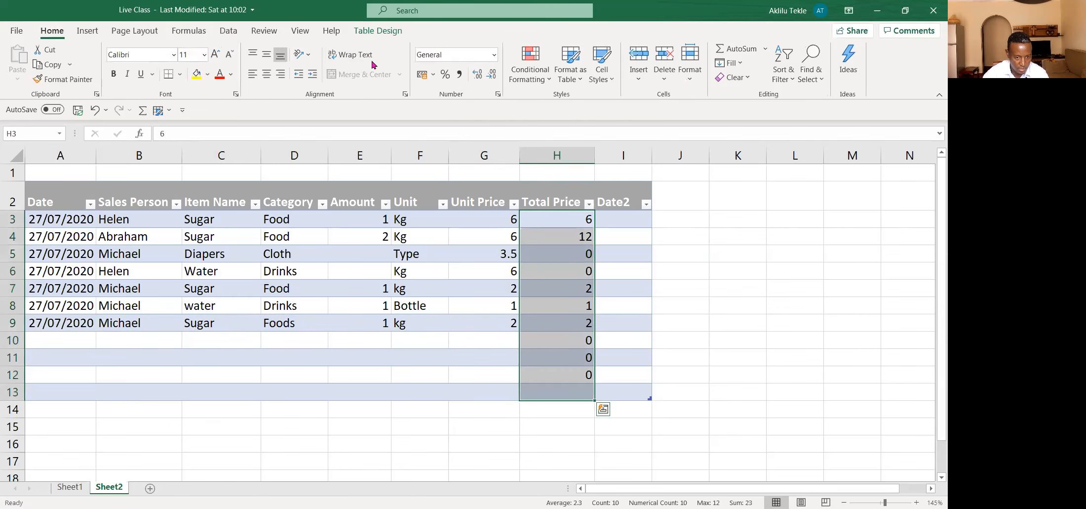
left_click(435, 77)
left_click(312, 74)
left_click(312, 74)
left_click(684, 272)
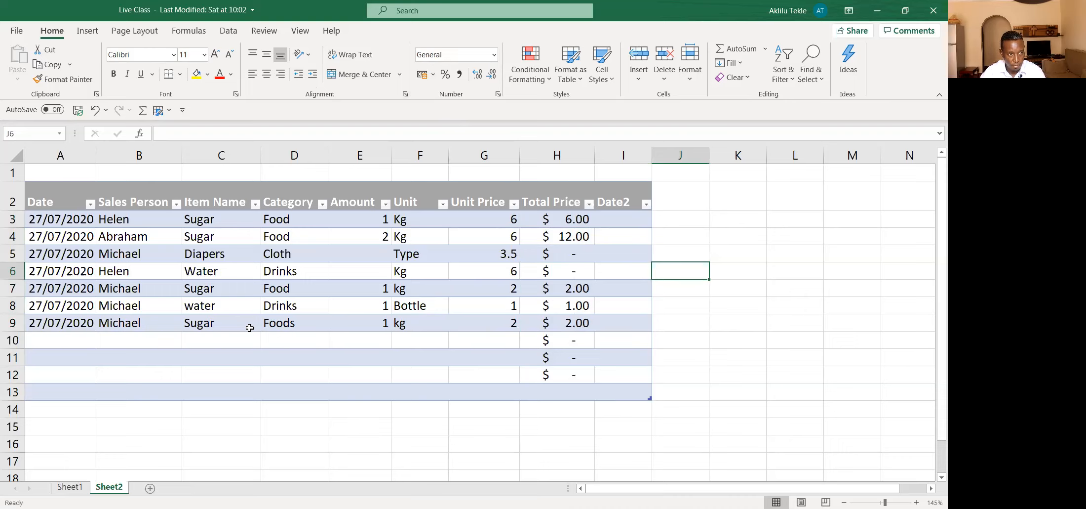
Step: Copy the row 9 date down into row 10 and enter the same sales person's name as in row 9
left_click(124, 341)
left_click(84, 340)
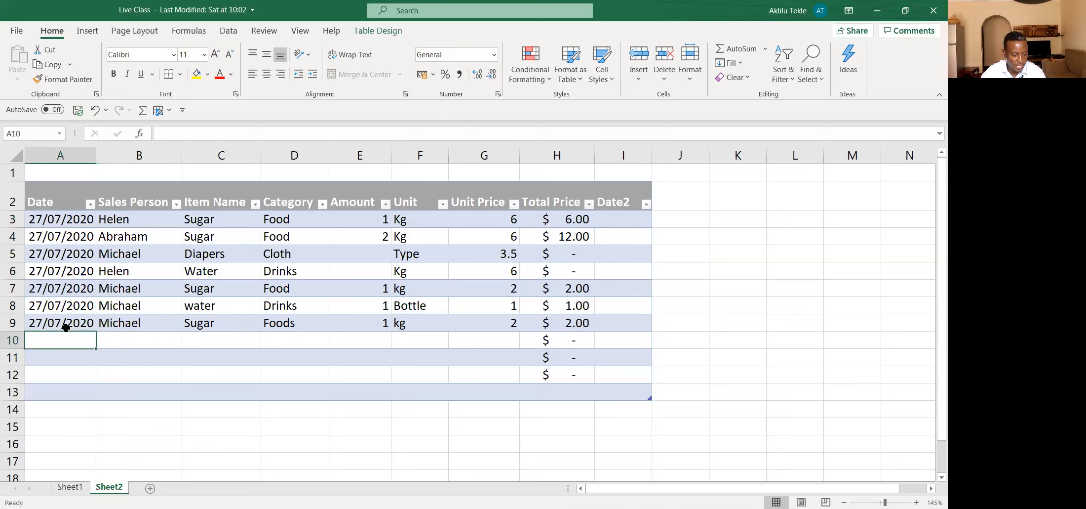
left_click_drag(72, 305, 94, 342)
left_click(148, 340)
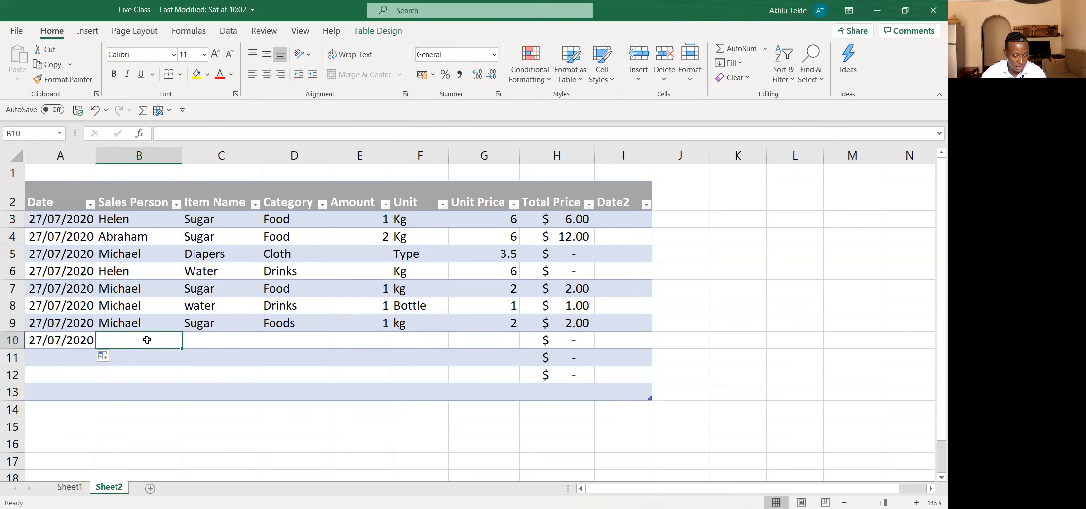
type("Michael")
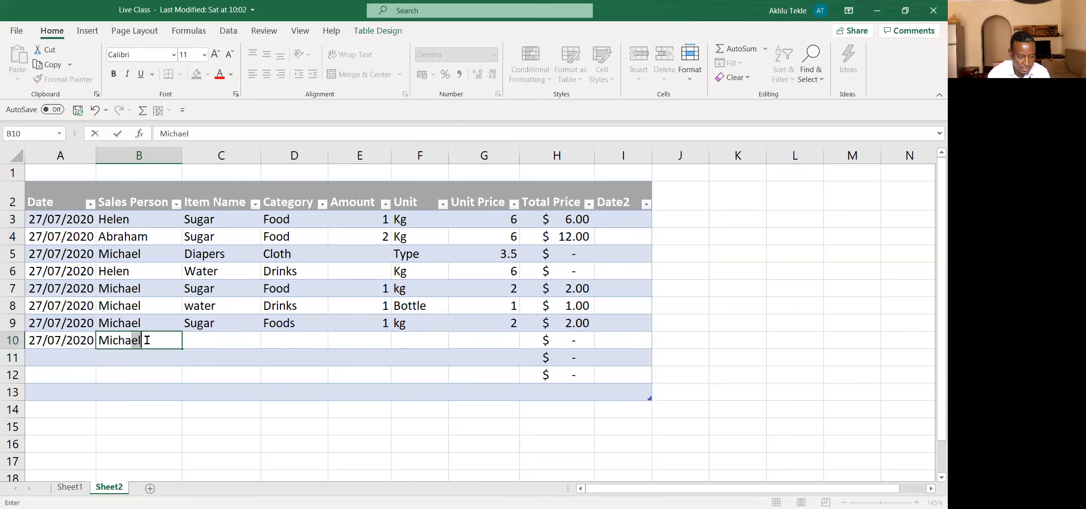
Step: Enter Water as the item name and Drinks as the category in row 10
left_click(205, 338)
type("Water")
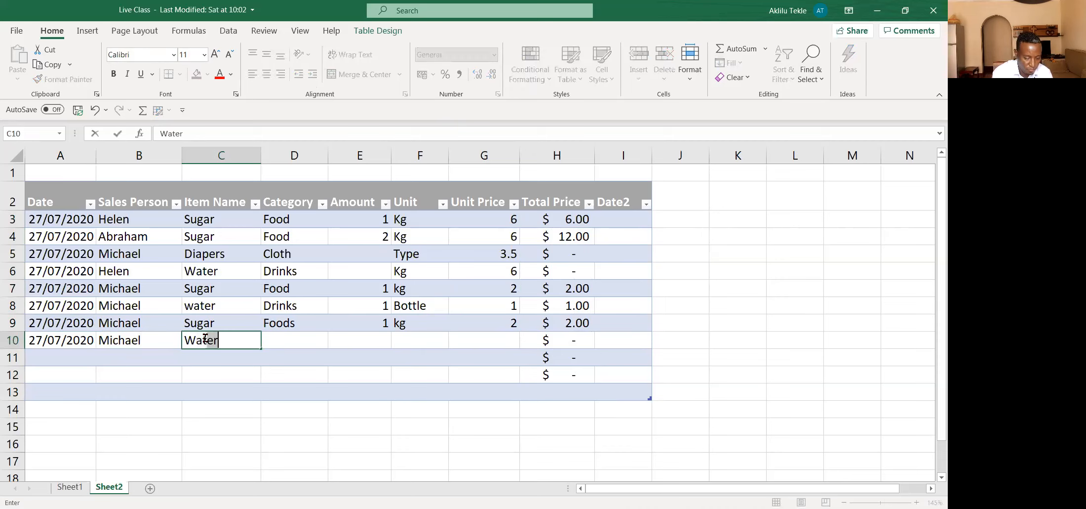
left_click(279, 341)
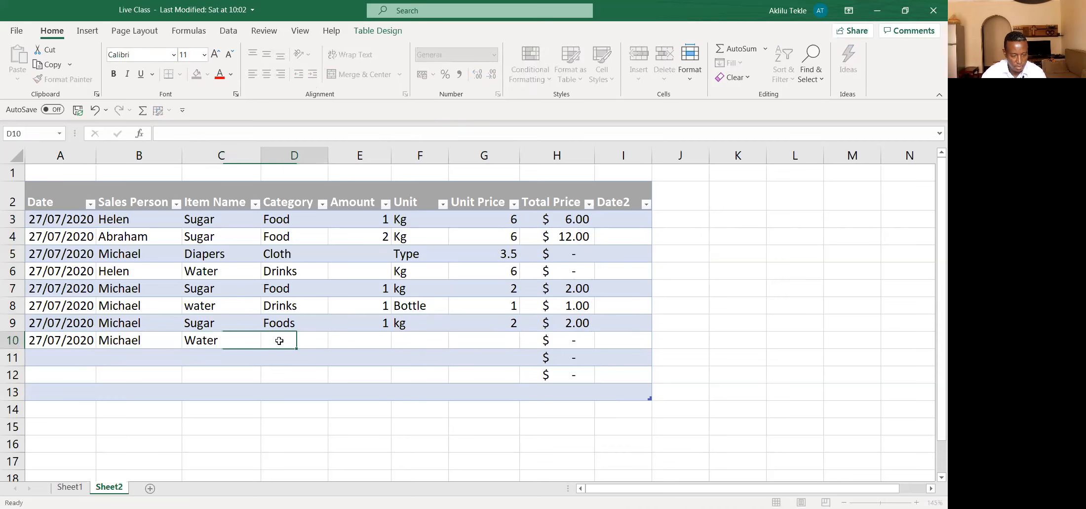
type("Drinks")
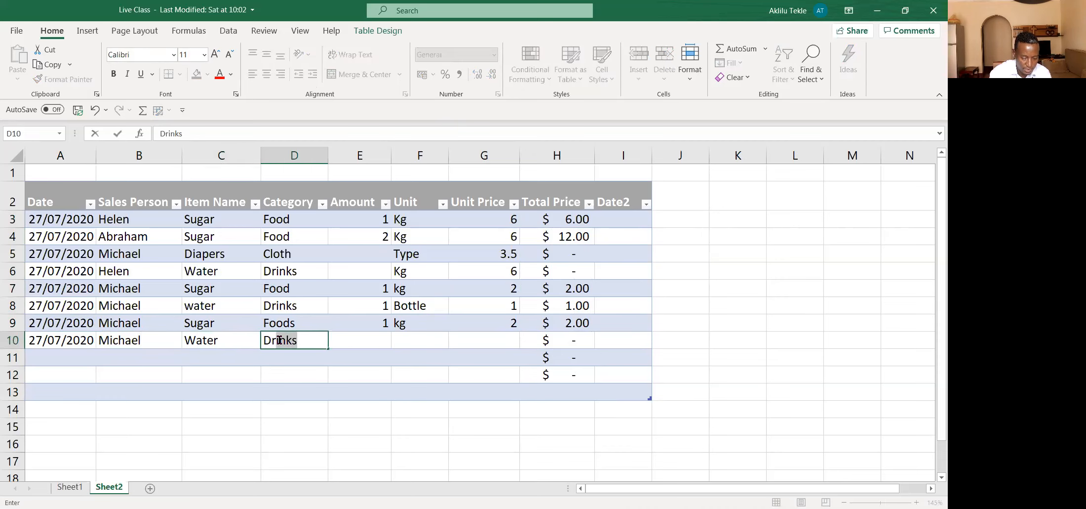
key("Tab")
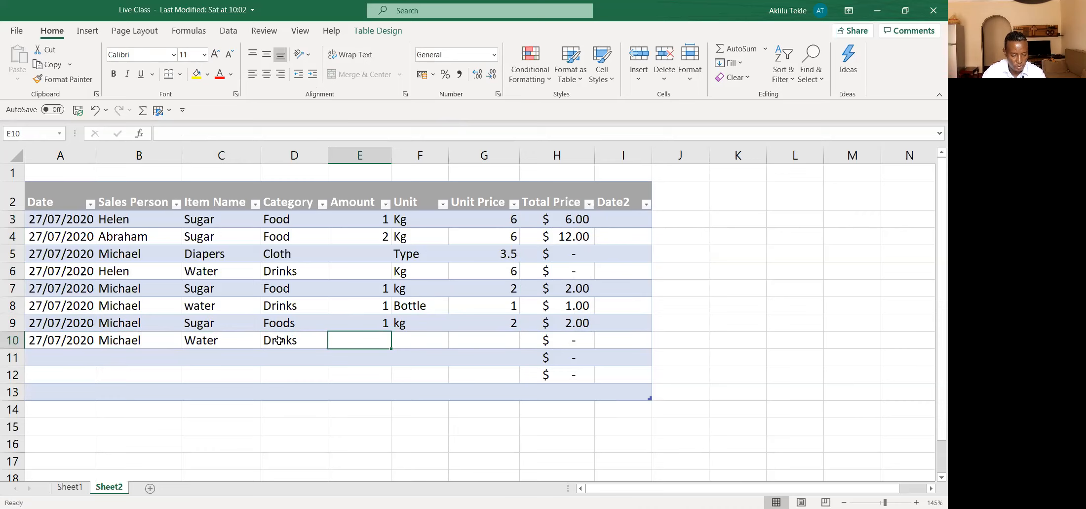
Step: Complete the water sale in row 10 with amount 5, unit Bottle and unit price 1
type("5")
left_click(430, 342)
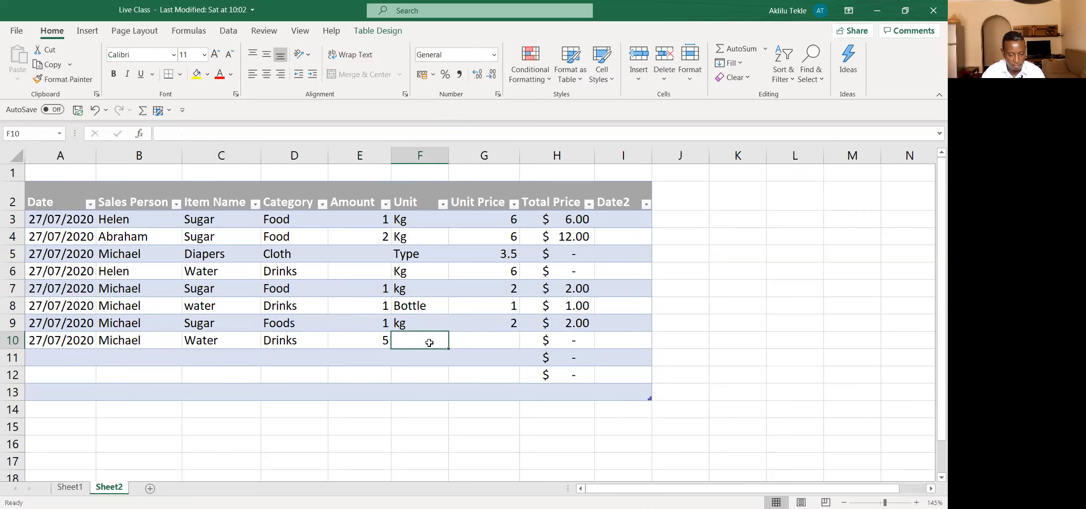
type("Bottle")
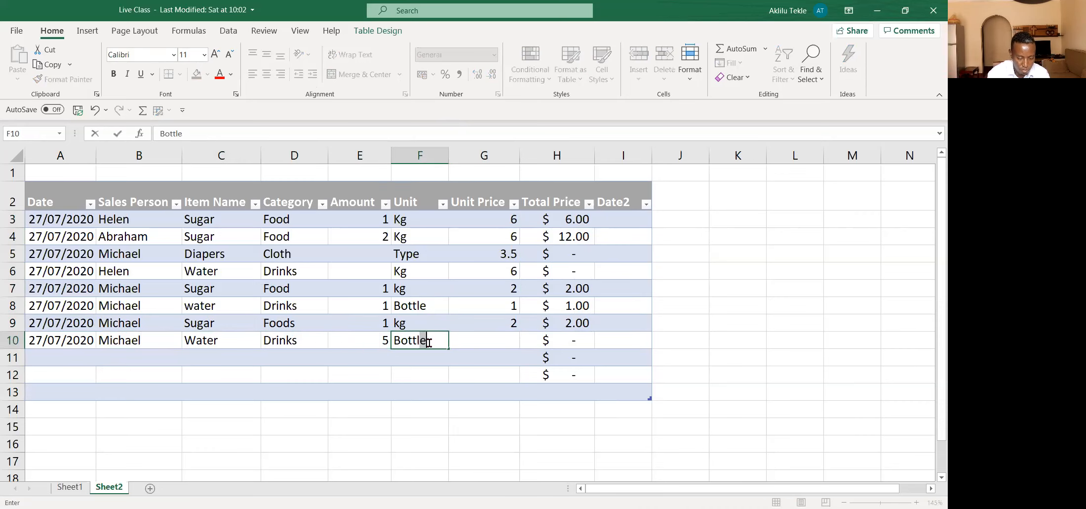
key("Tab")
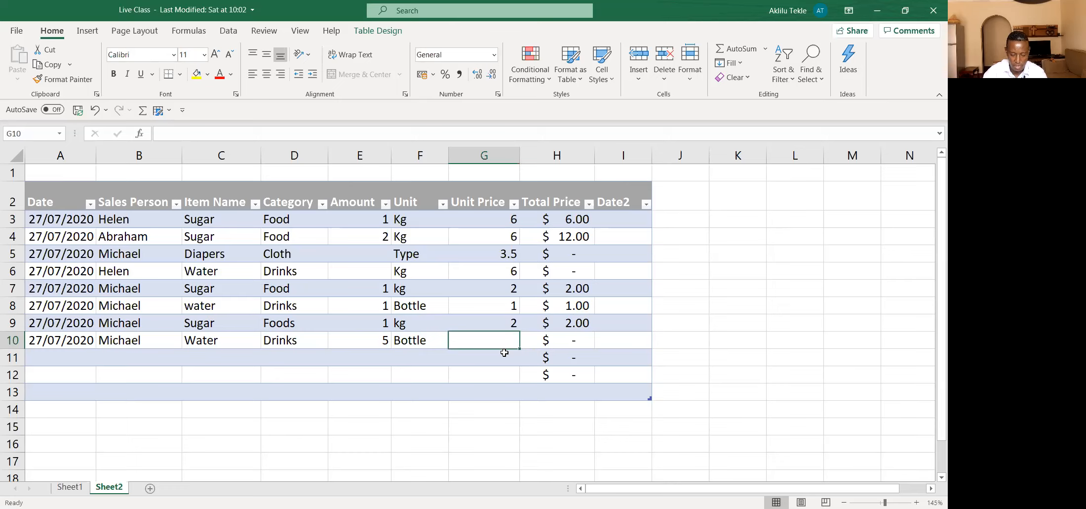
type("1")
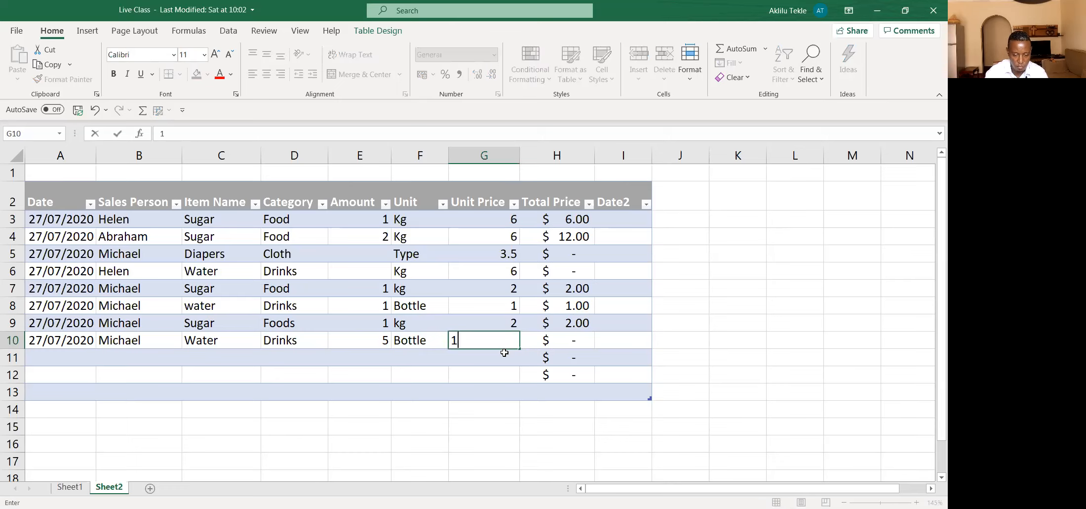
left_click(532, 385)
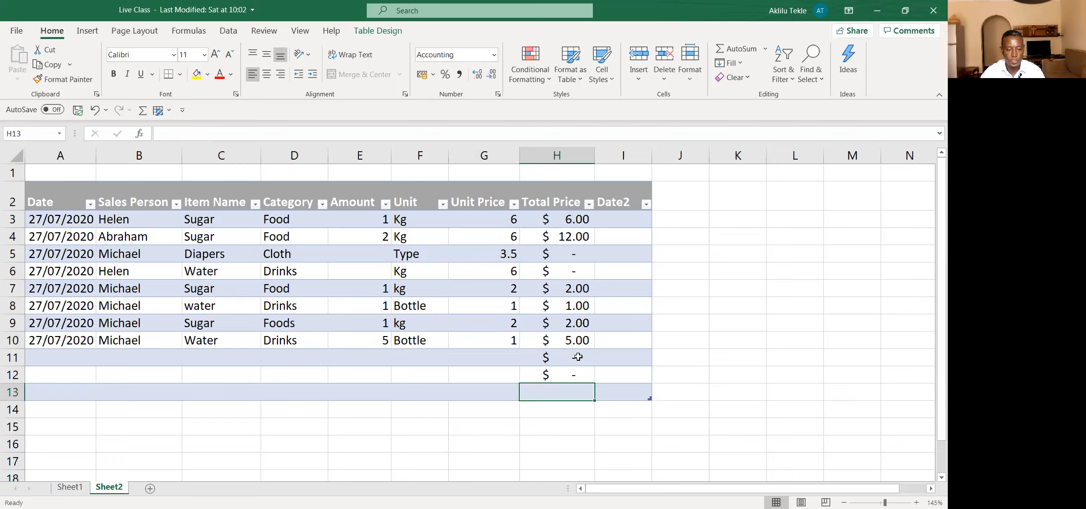
Step: In row 11, enter the row 10 sales person's name misspelled without its "h", and Water as the item name
left_click(153, 356)
type("Michael")
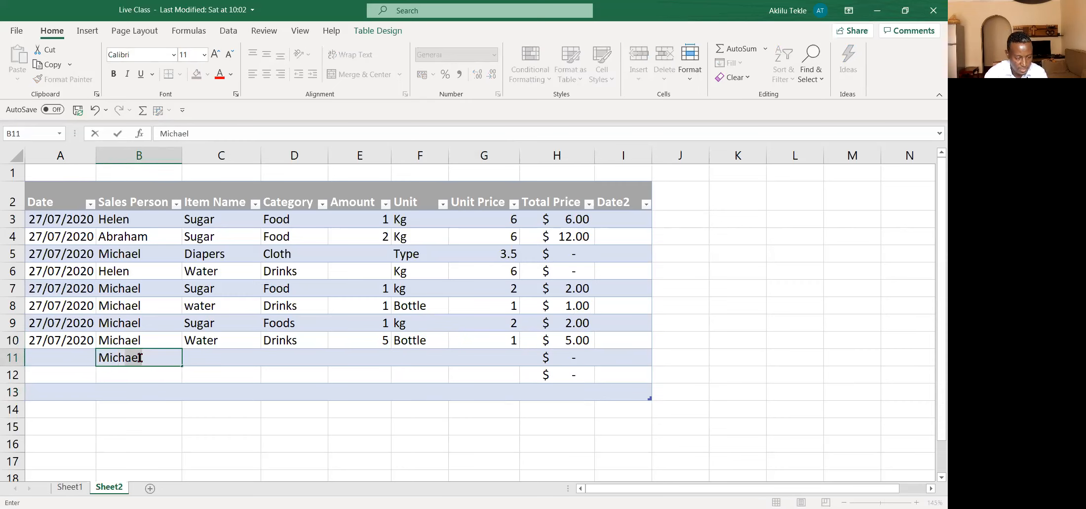
key("BackSpace")
key("BackSpace")
key("BackSpace")
key("BackSpace")
type("ae")
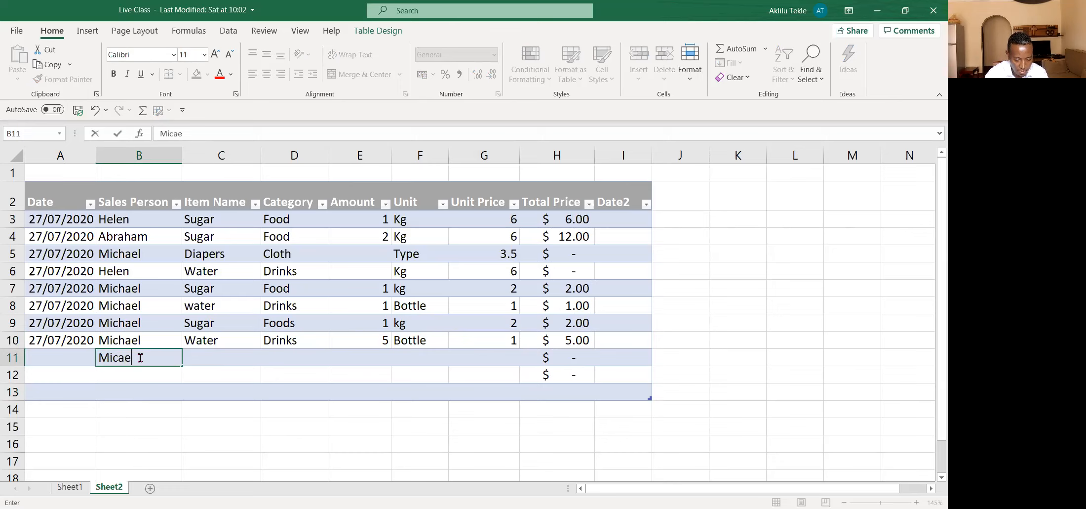
type("l")
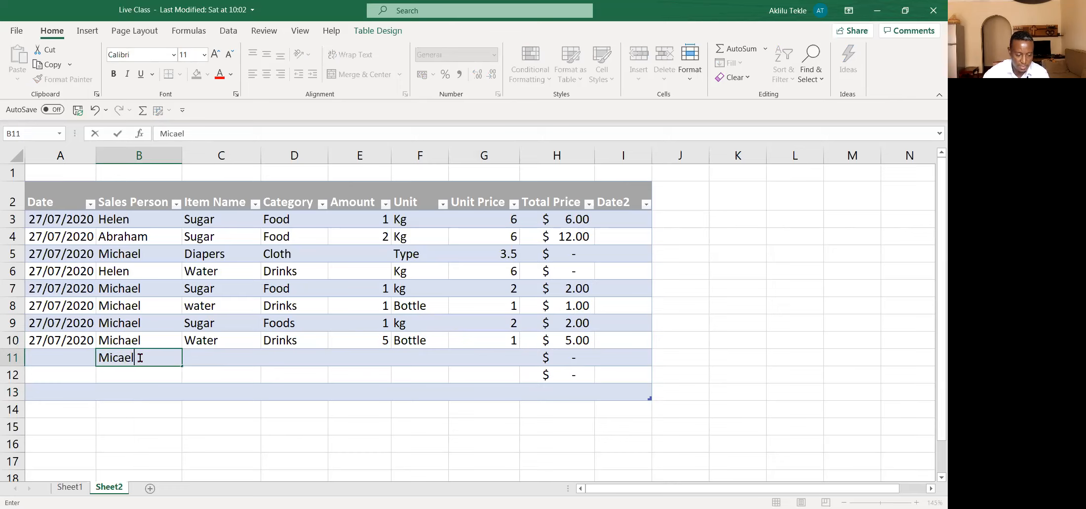
left_click(210, 355)
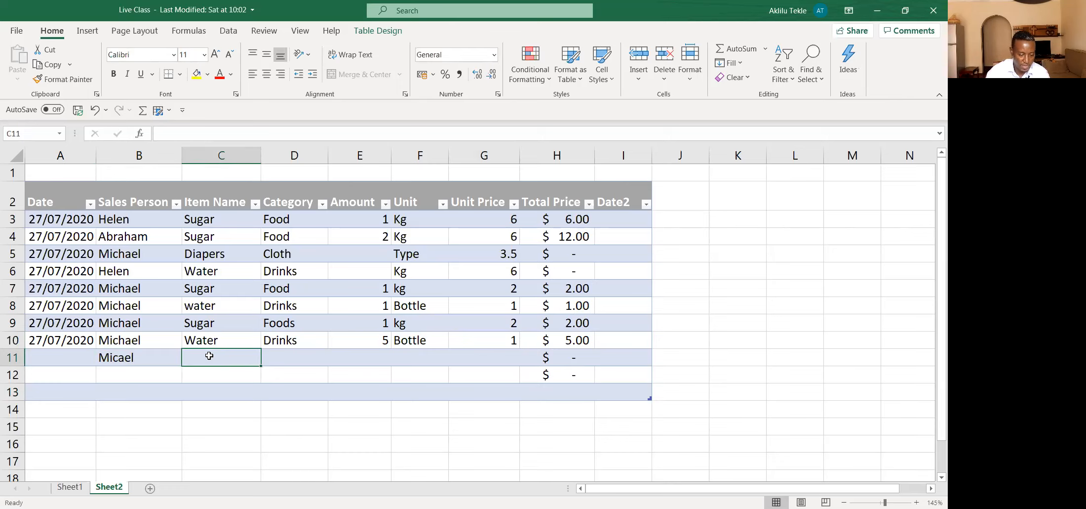
type("Water")
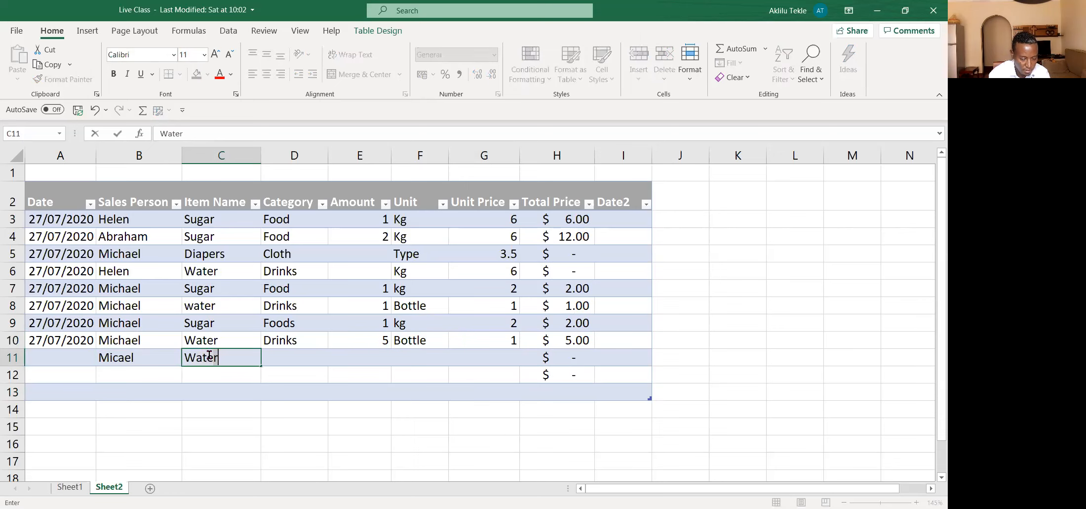
Step: Enter Foods as the category for the water entry in row 11
left_click(291, 353)
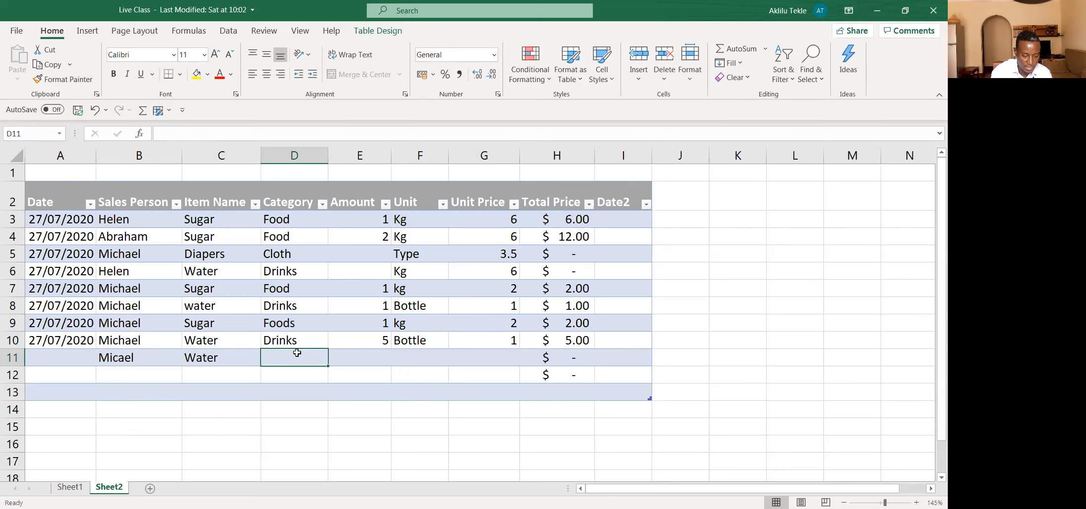
type("Foods")
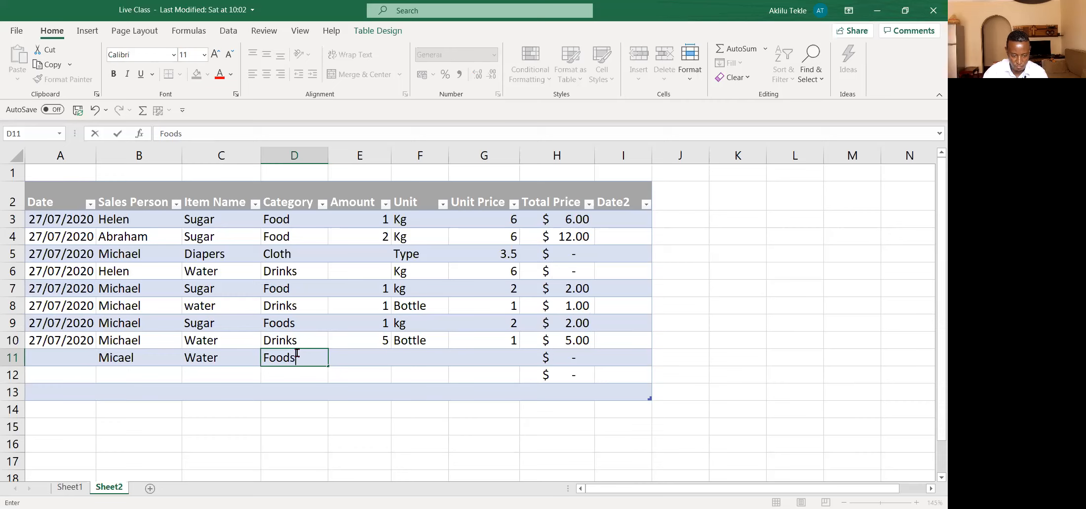
left_click(345, 394)
Step: Fill in row 11 with amount 2 and unit kg
left_click(375, 360)
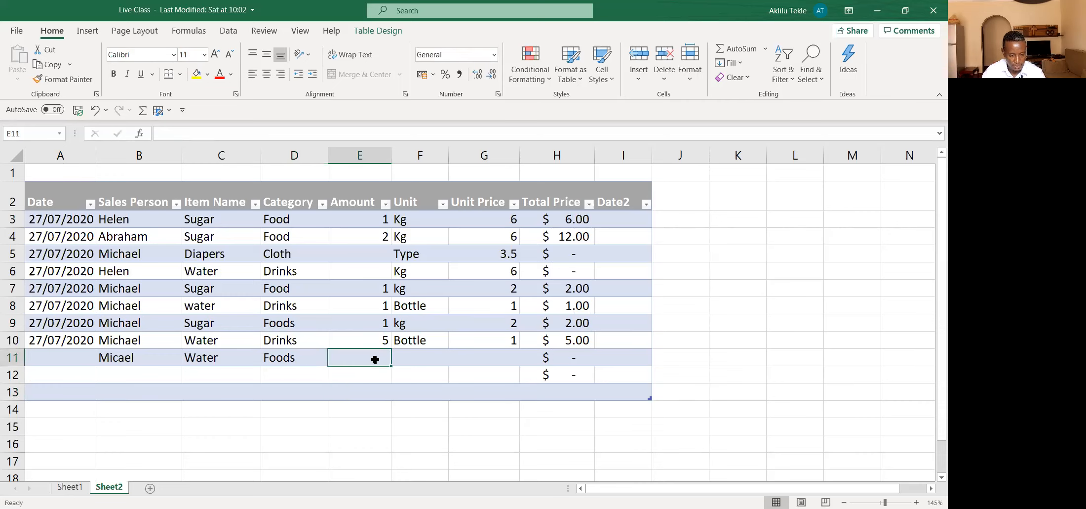
double_click(376, 360)
type("2")
left_click(410, 359)
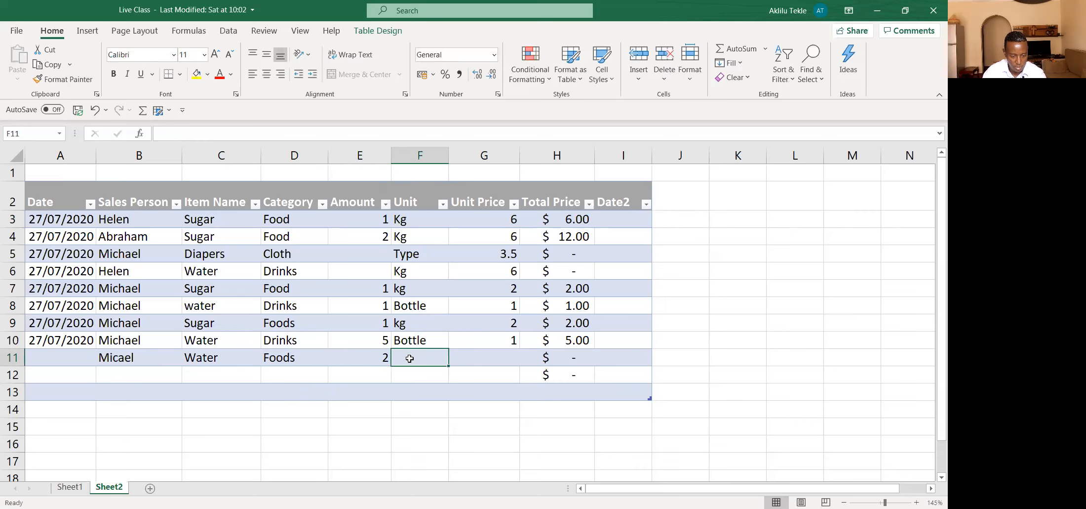
type("kg")
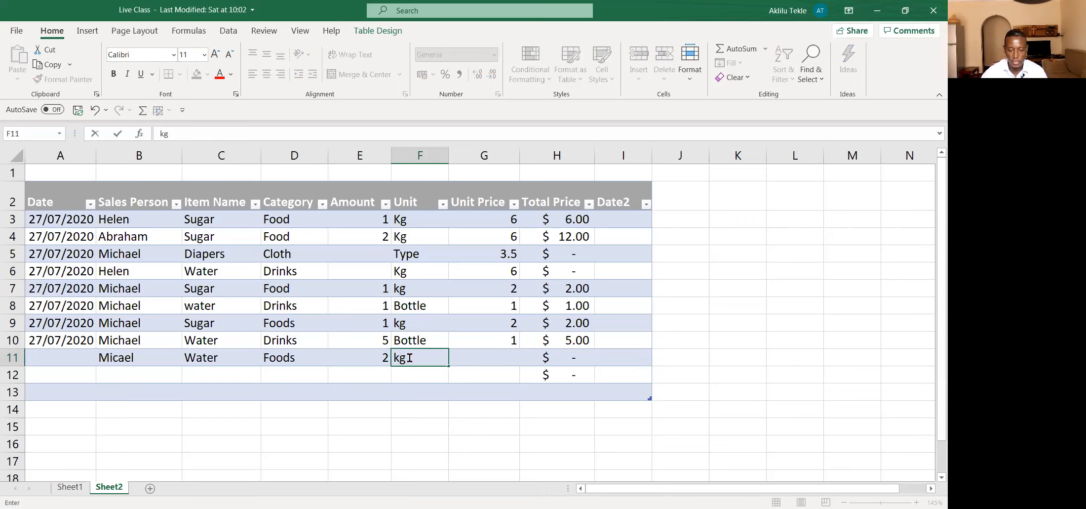
left_click(522, 427)
Step: On Sheet1, review the Sales Person, Item Name, Category and Unit columns of the reference list beside the sales table
left_click(69, 487)
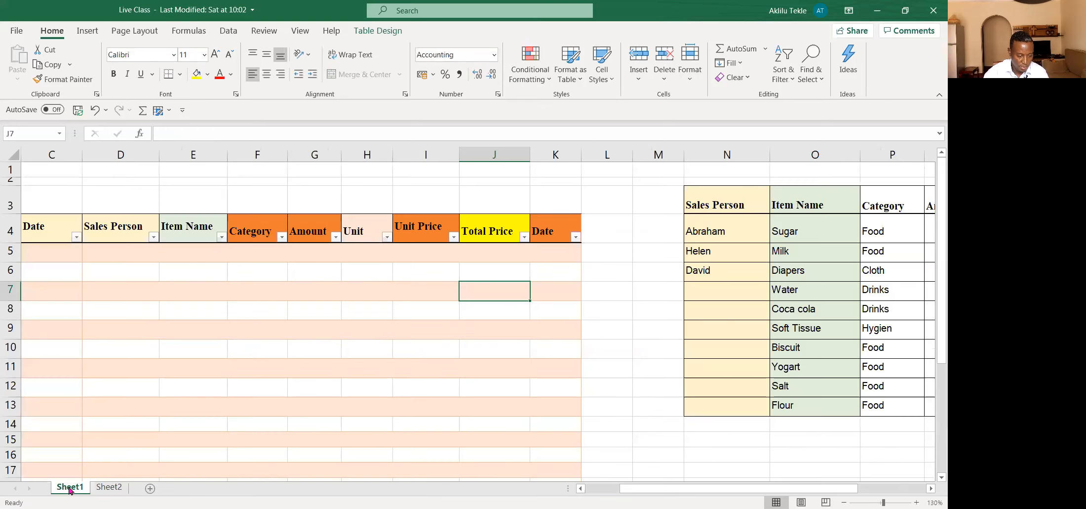
left_click(305, 371)
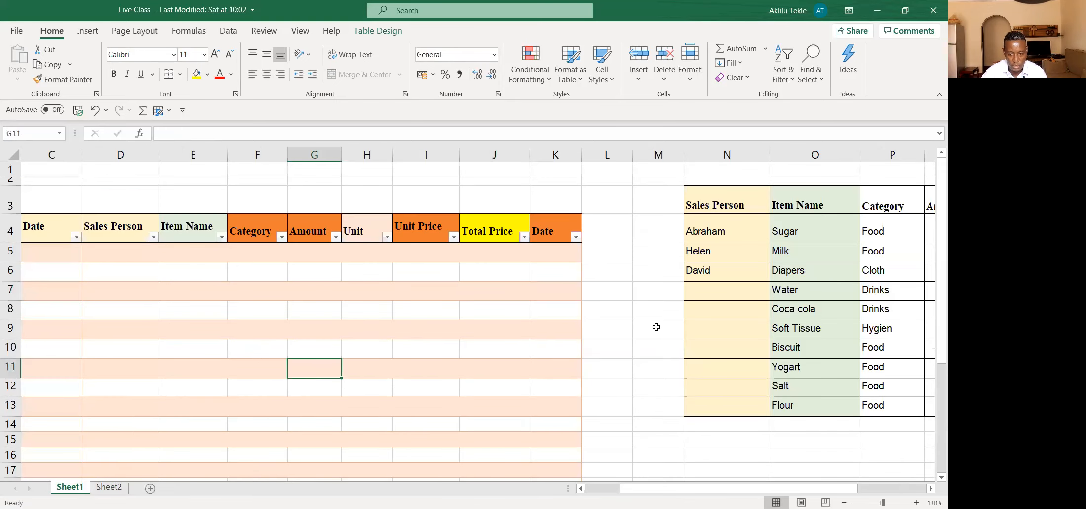
left_click_drag(717, 204, 719, 408)
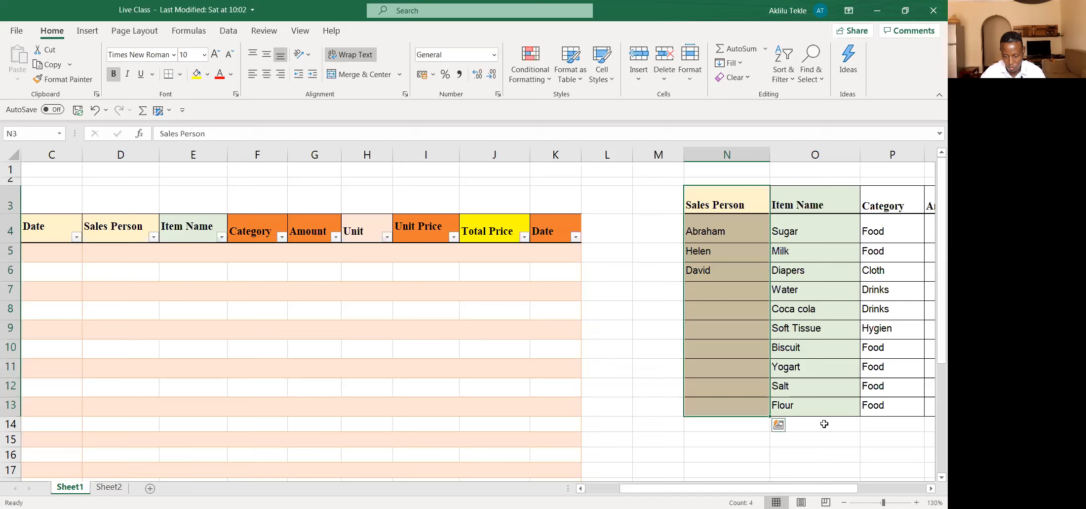
scroll(776, 492, "right", 2)
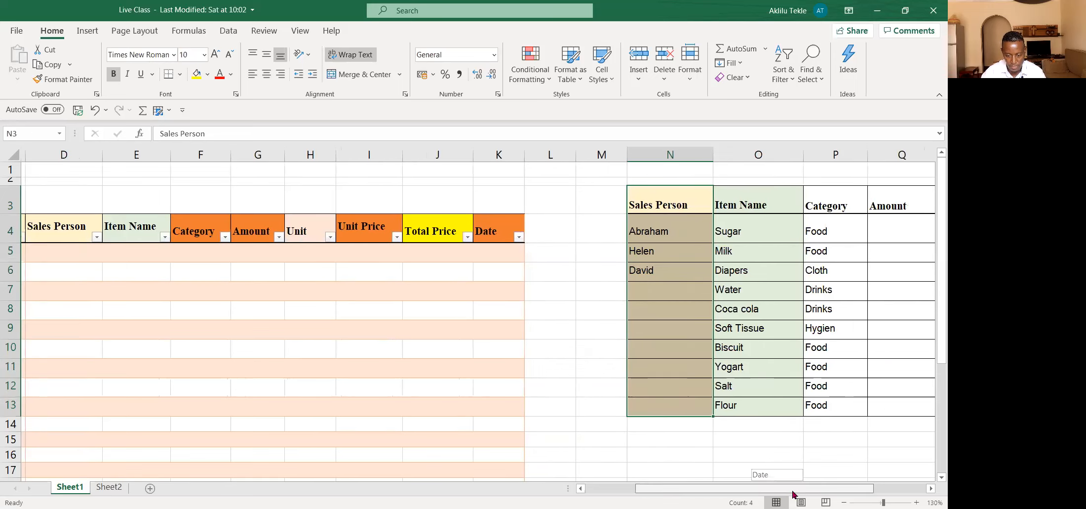
left_click(743, 188)
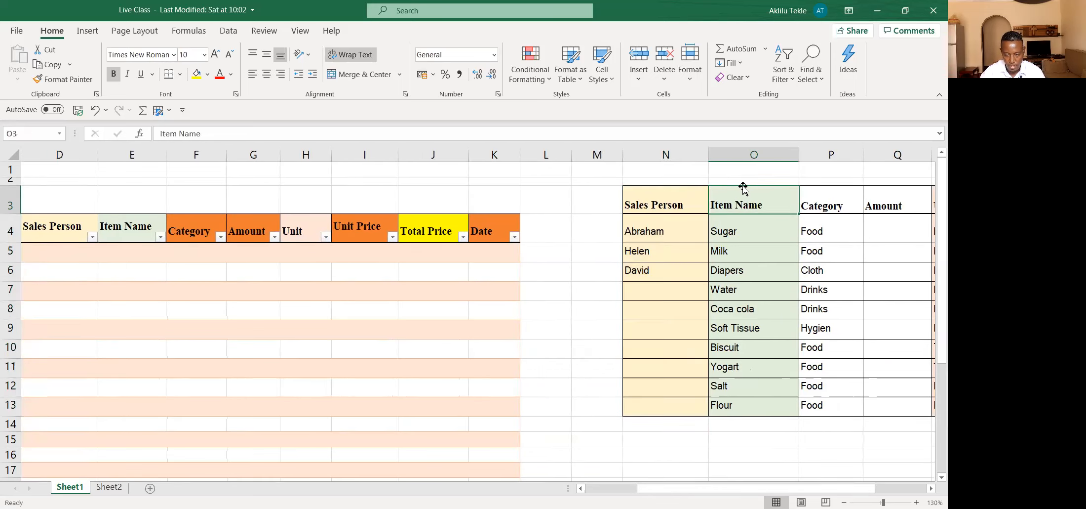
left_click_drag(744, 195, 739, 405)
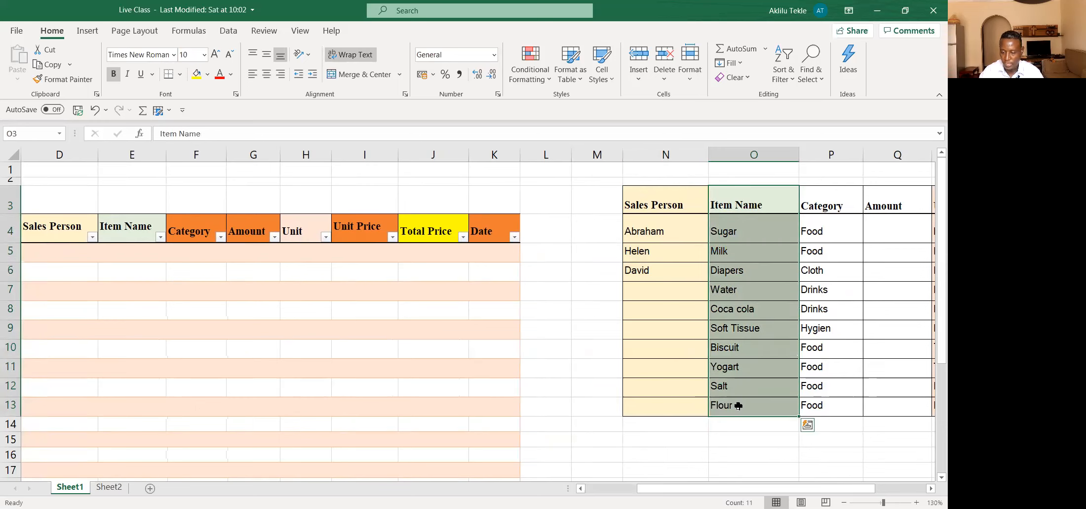
left_click_drag(834, 201, 826, 410)
left_click_drag(817, 490, 851, 490)
left_click_drag(799, 205, 803, 272)
left_click_drag(804, 390, 805, 408)
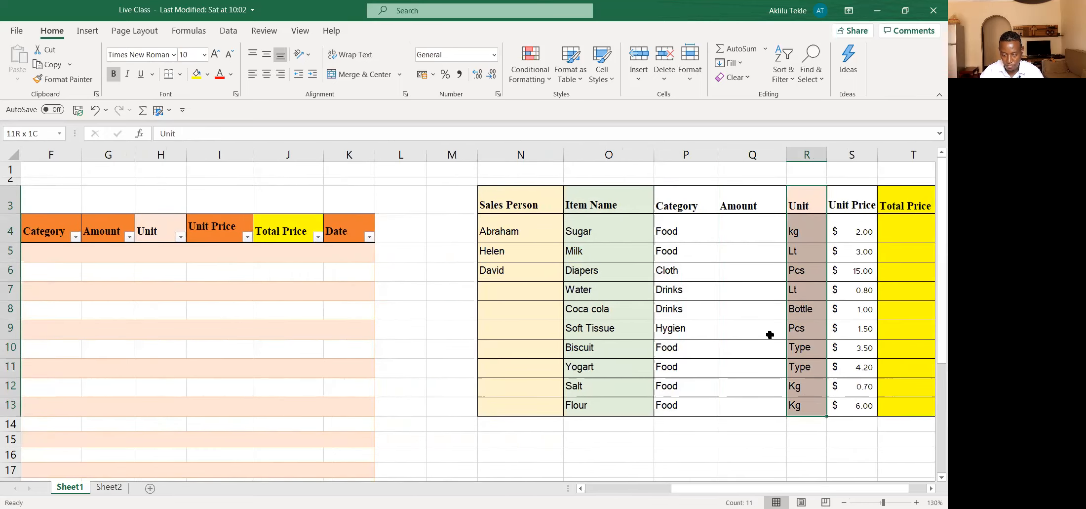
Step: Examine how the Sugar row of the reference list relates category, unit, unit price, amount and total price
left_click(678, 234)
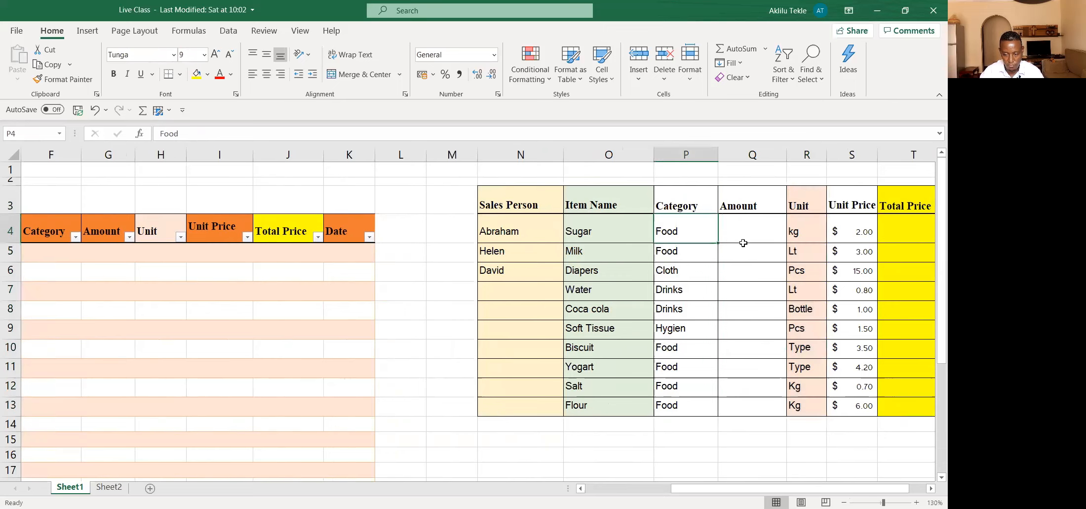
left_click(805, 229)
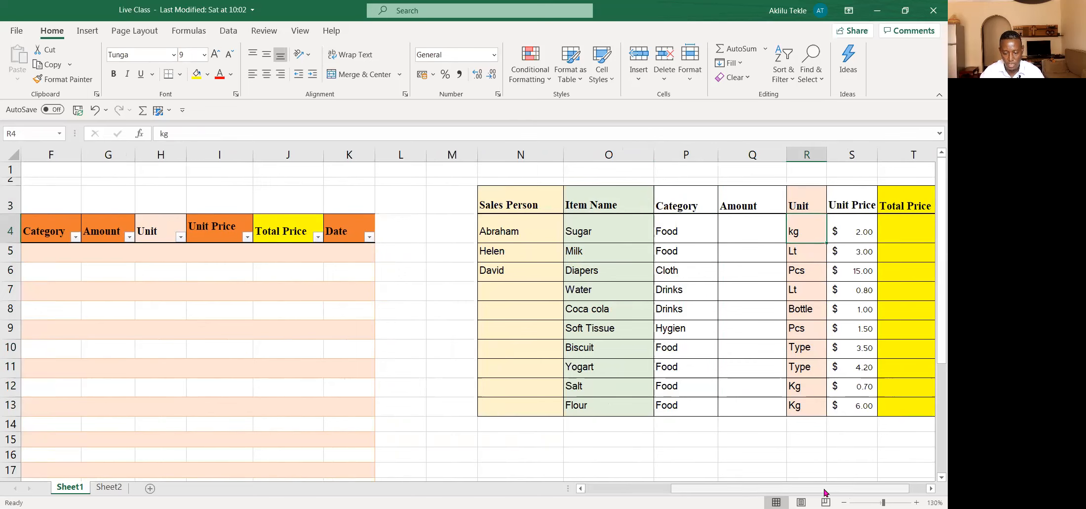
left_click_drag(824, 491, 841, 491)
left_click(789, 232)
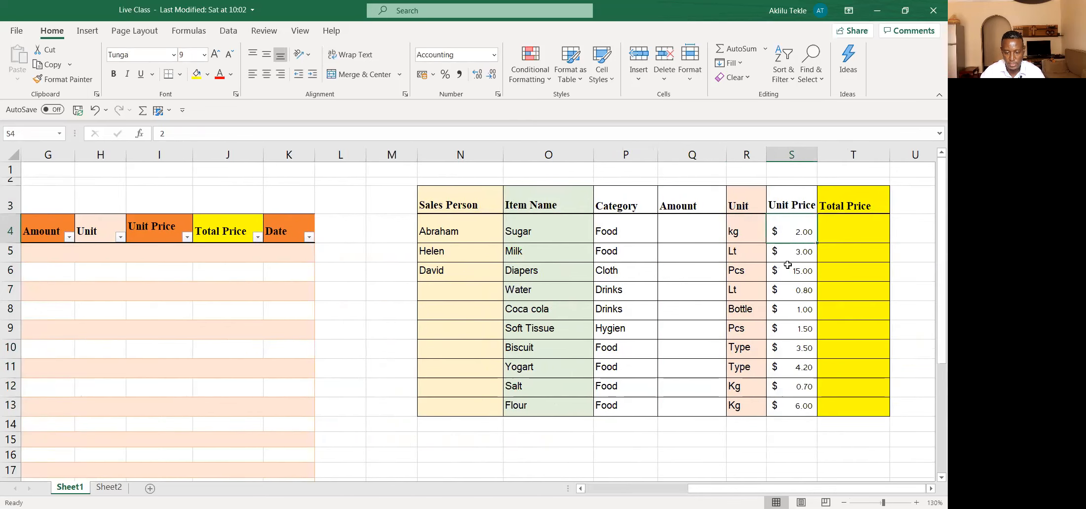
left_click(845, 231)
left_click(700, 232)
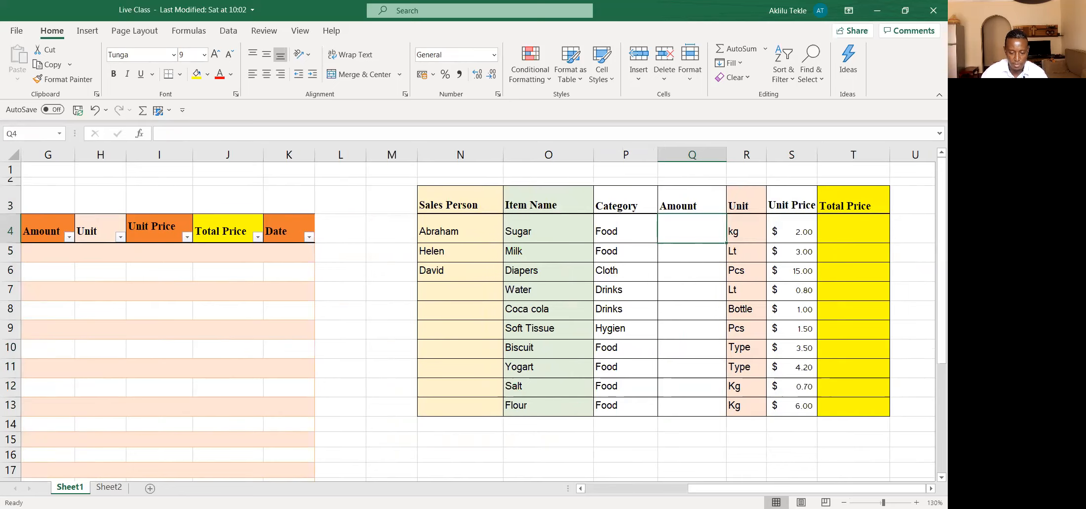
left_click(842, 228)
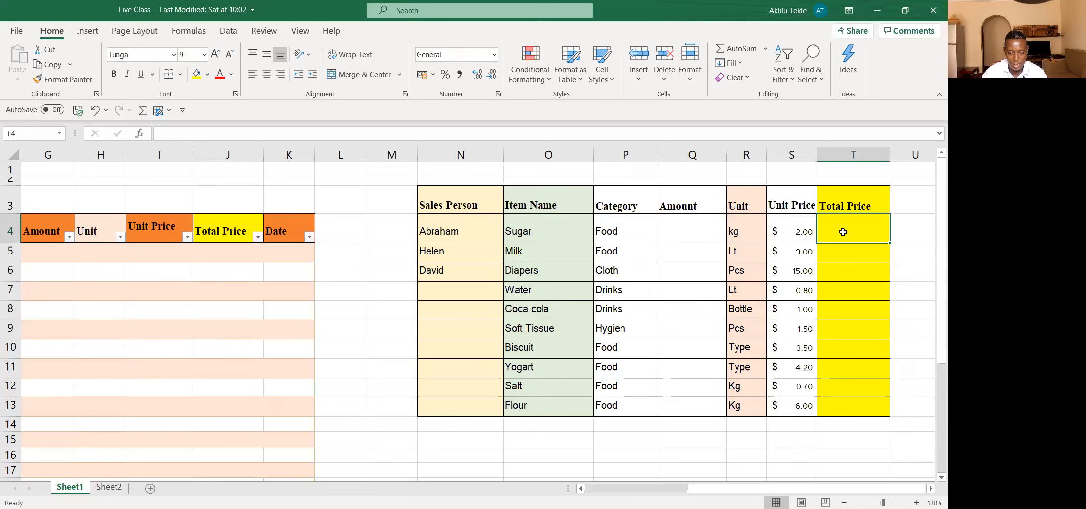
left_click(675, 235)
left_click(834, 229)
Step: Start a List data validation on all data cells of the Sales Person column in the Sheet1 sales table
left_click_drag(705, 493, 602, 492)
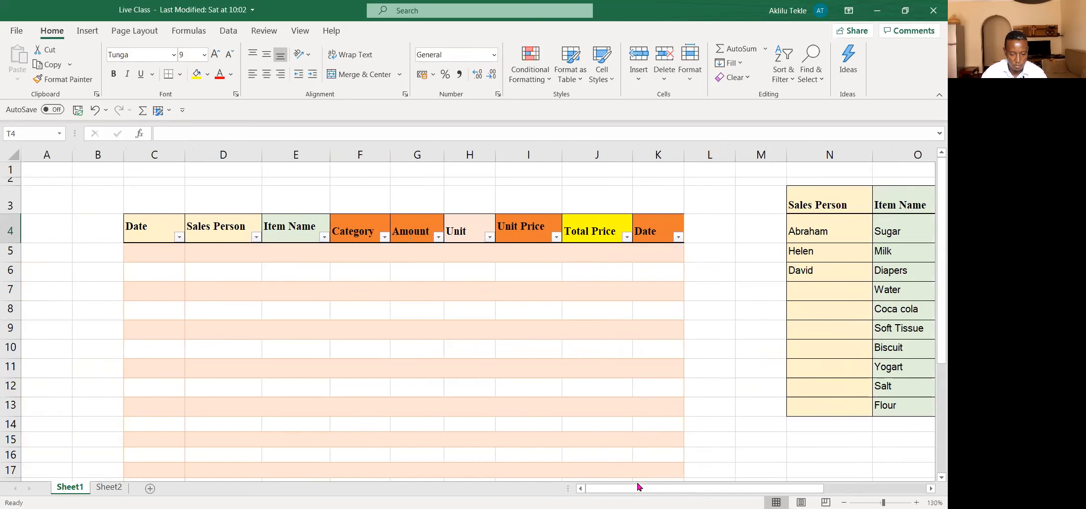
left_click_drag(602, 493, 608, 493)
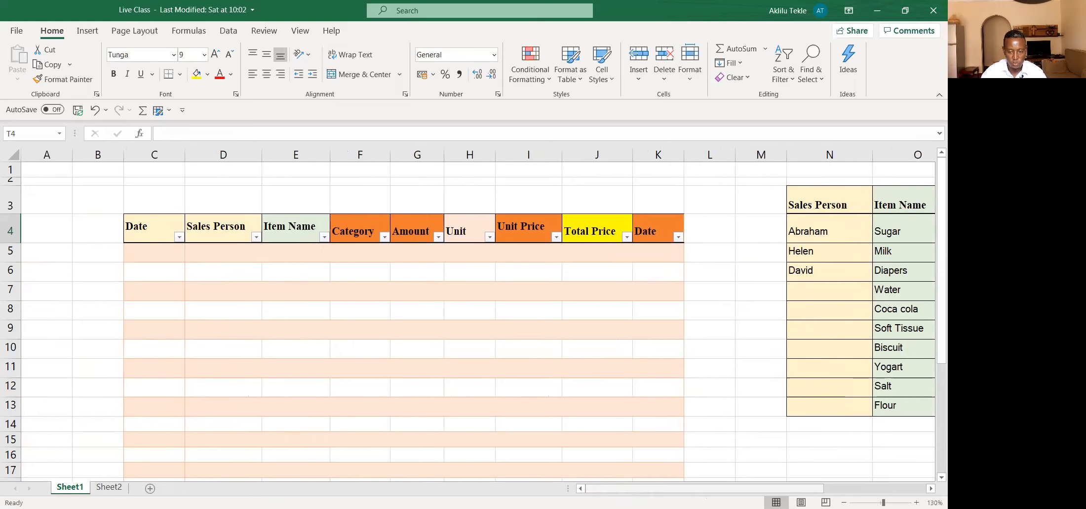
left_click(219, 259)
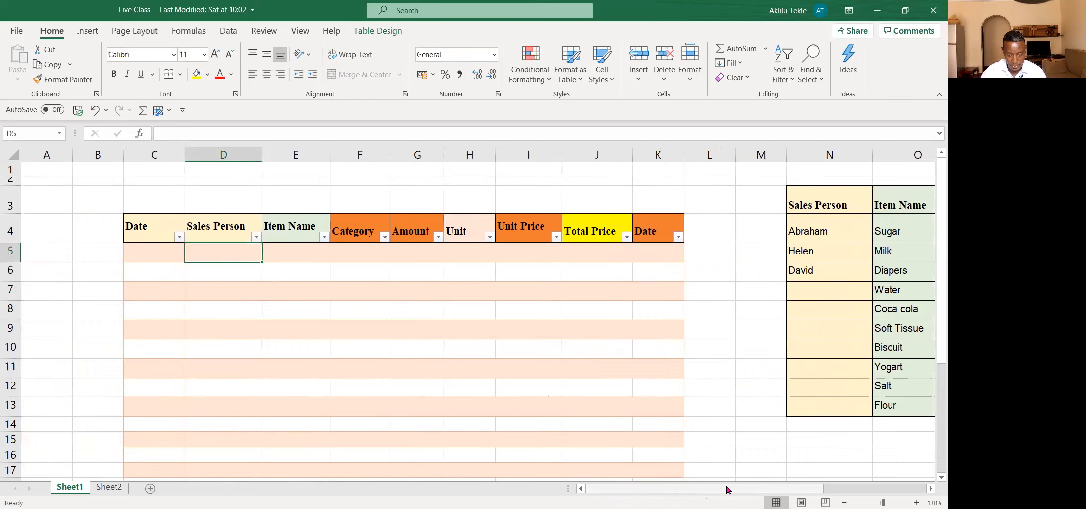
left_click_drag(726, 489, 736, 492)
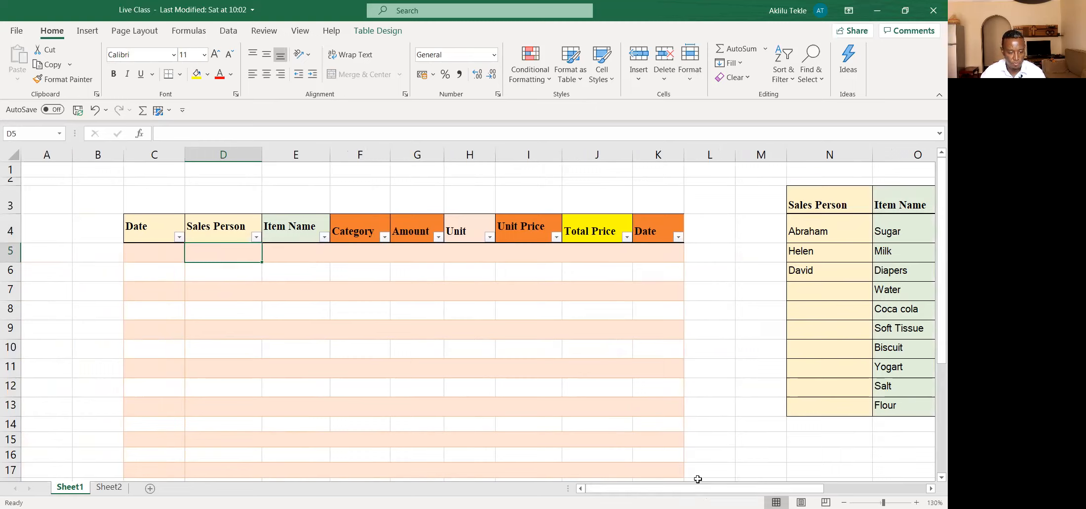
left_click(239, 218)
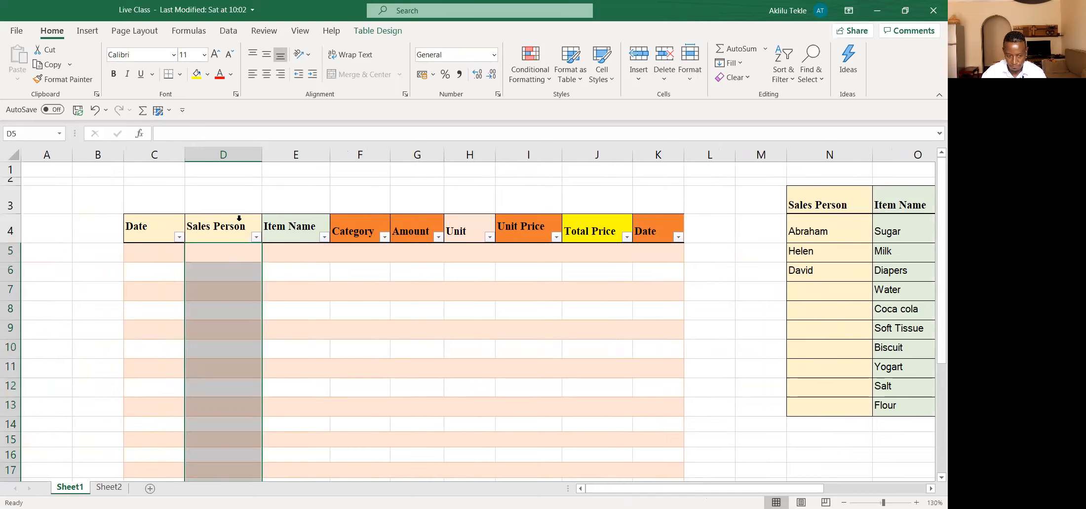
left_click(234, 253)
left_click(213, 217)
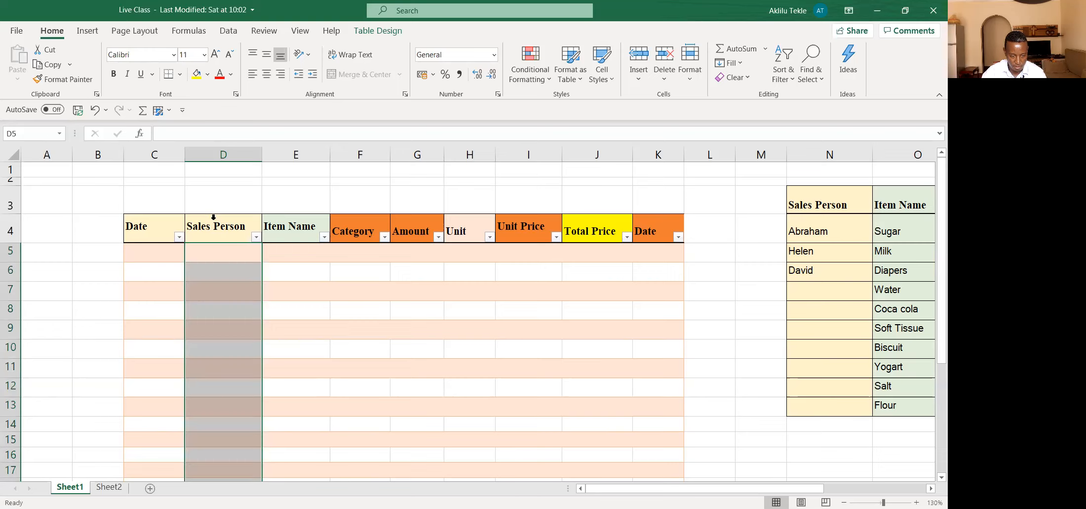
left_click(229, 31)
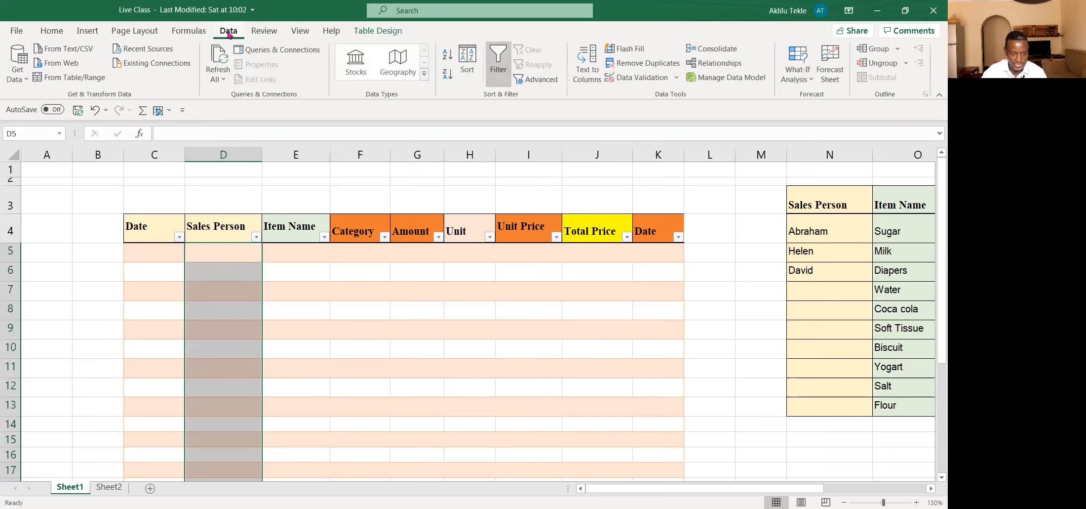
left_click(677, 79)
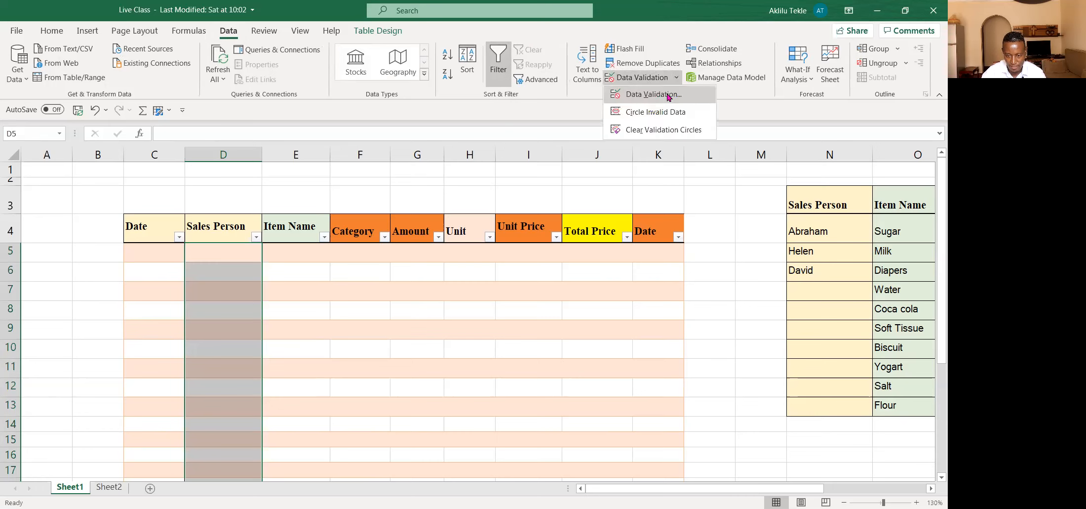
left_click(653, 94)
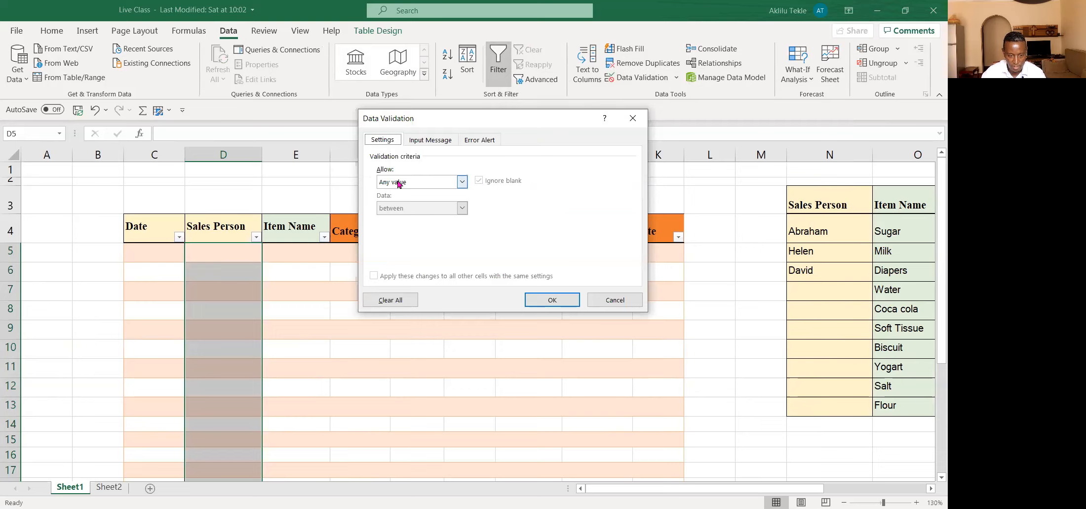
left_click(462, 182)
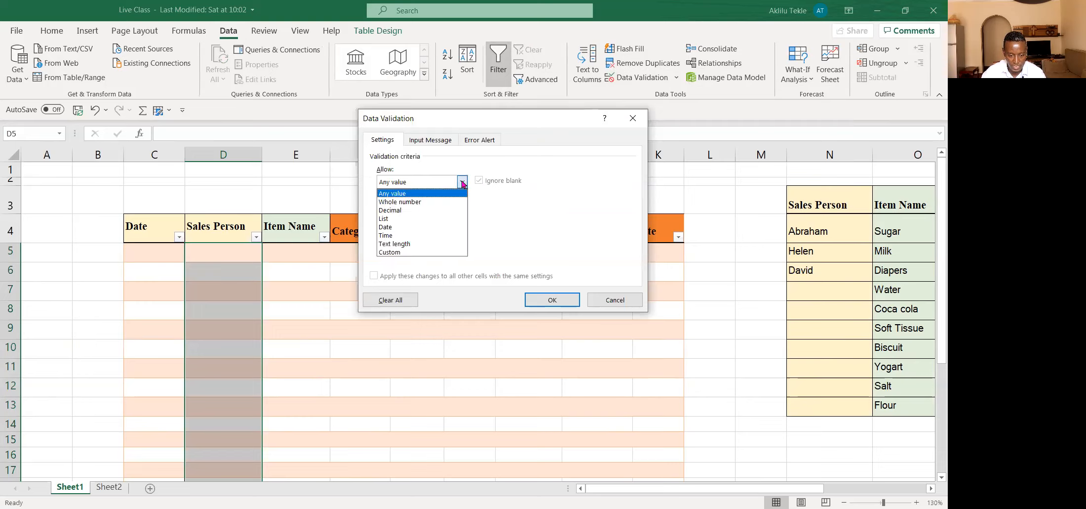
left_click(415, 219)
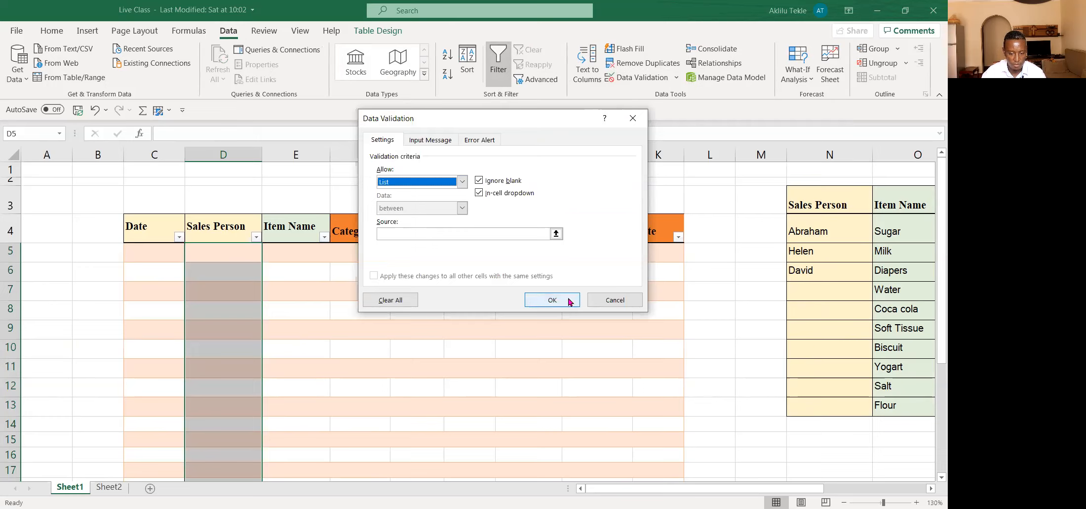
Step: Use the reference list's sales person names in N4:N6 as the validation source and apply the rule
left_click(427, 233)
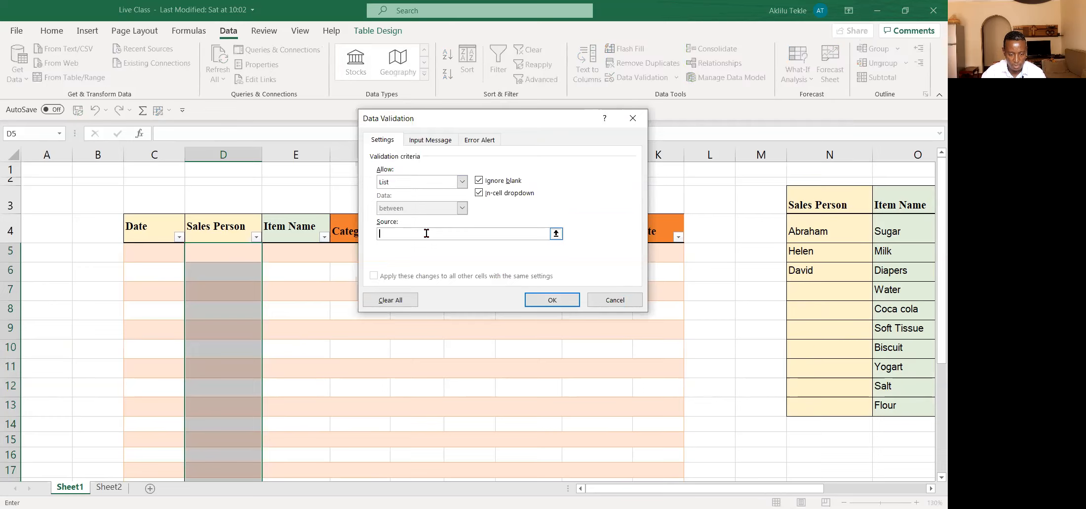
left_click(556, 234)
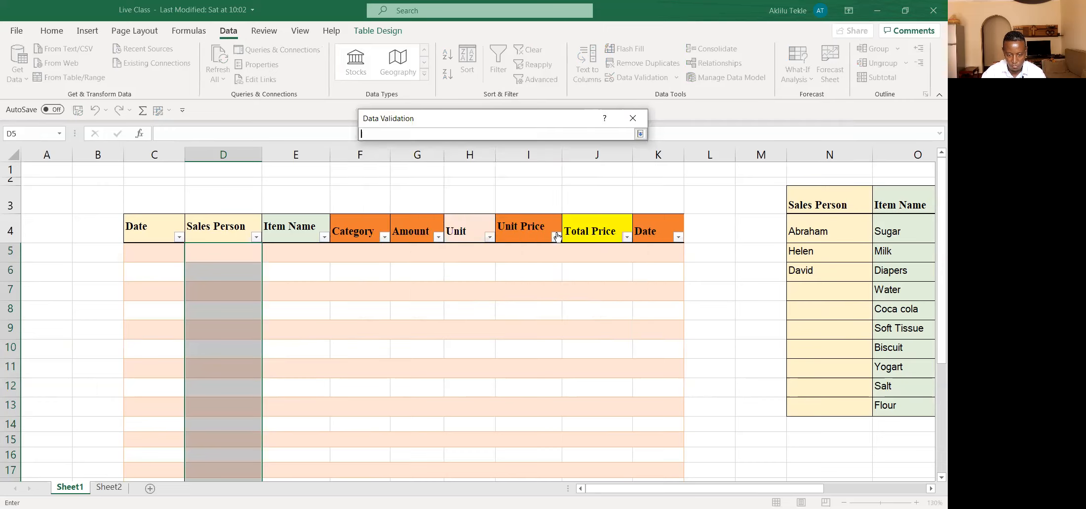
left_click(819, 222)
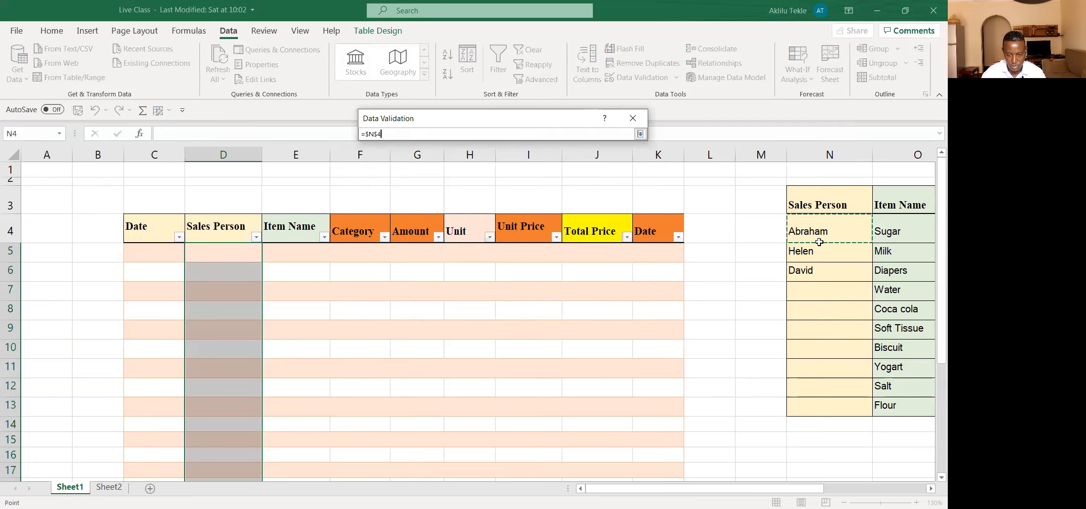
left_click_drag(819, 241, 824, 275)
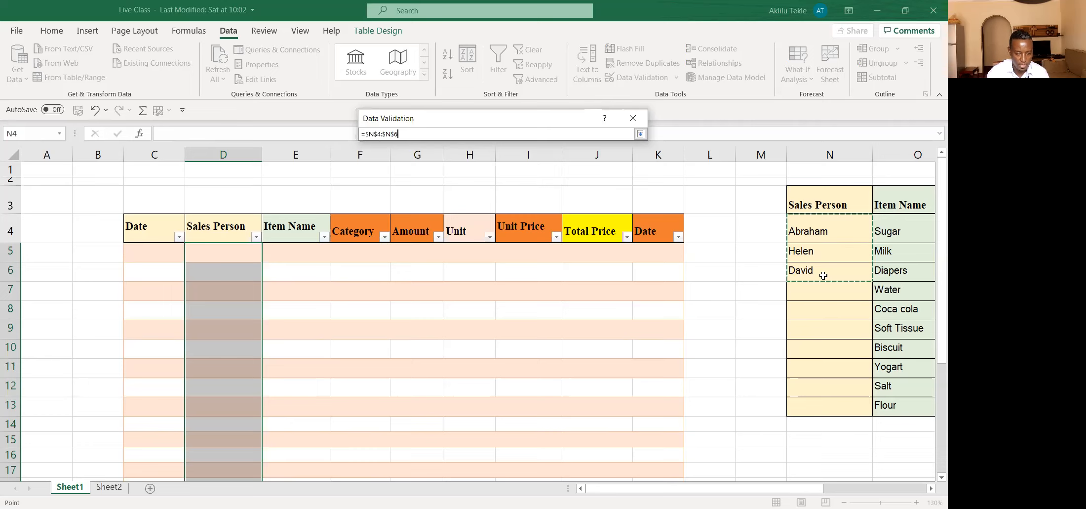
key("Return")
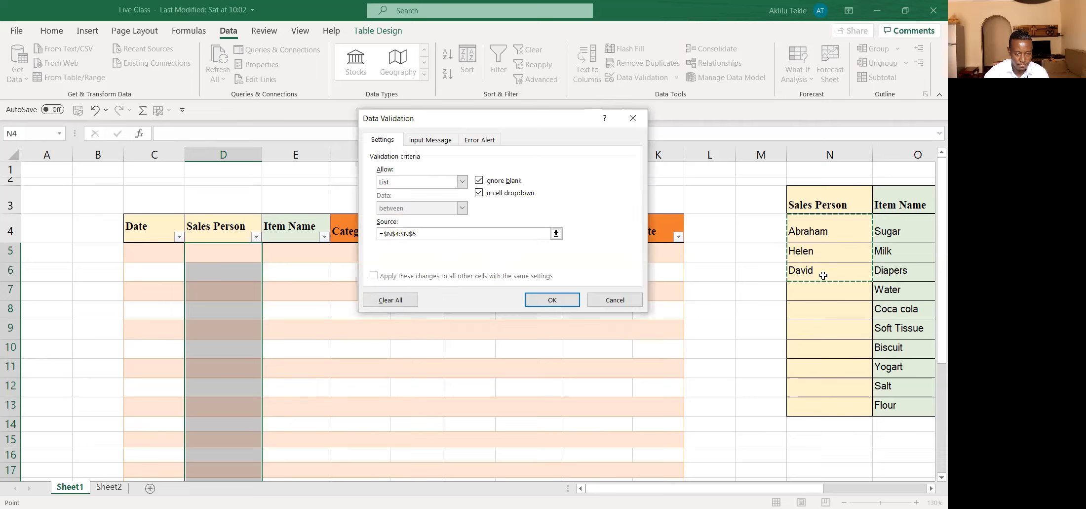
left_click(551, 300)
Step: Fill the Sales Person cell D5 with the second name from its validated drop-down list
left_click(287, 290)
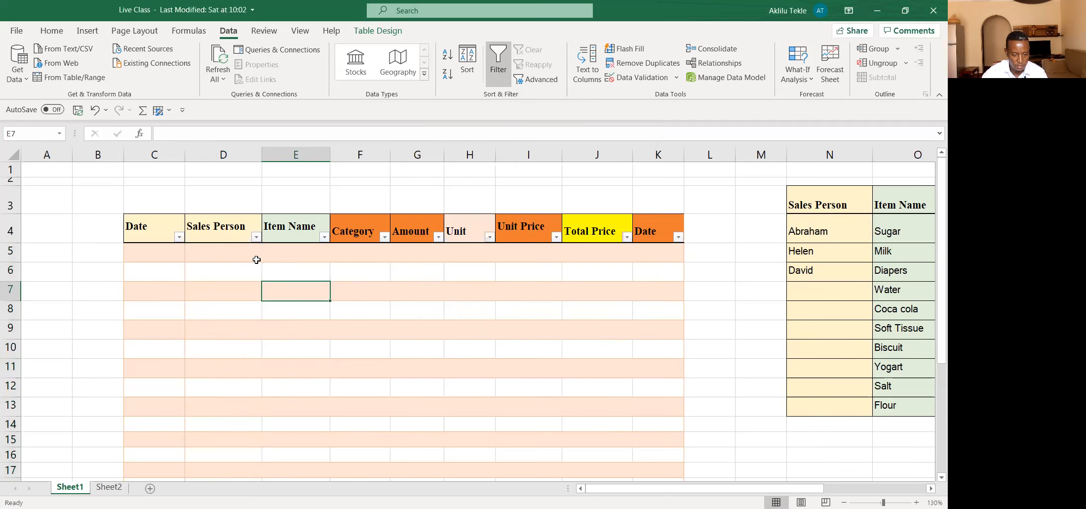
left_click(235, 258)
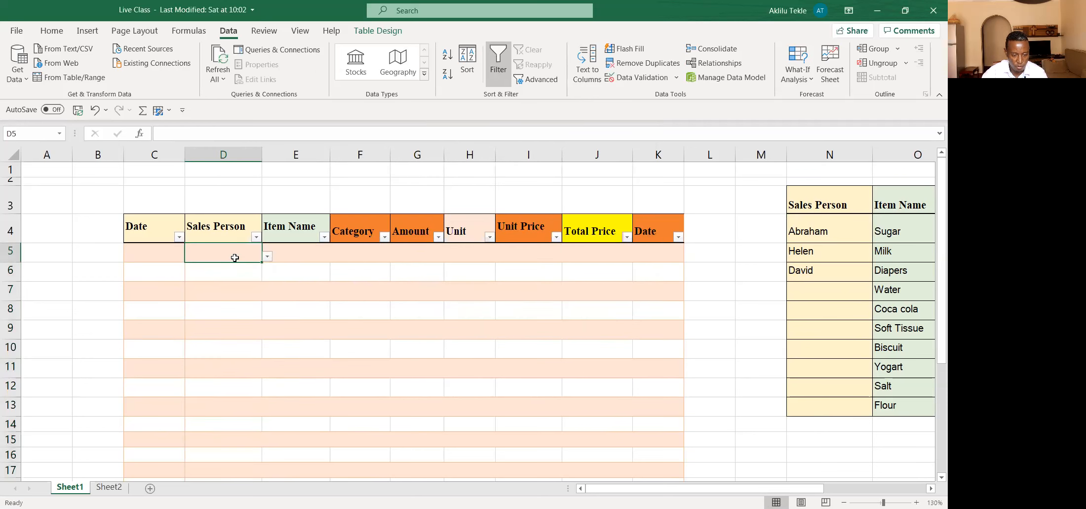
left_click(266, 257)
left_click(338, 278)
left_click(267, 257)
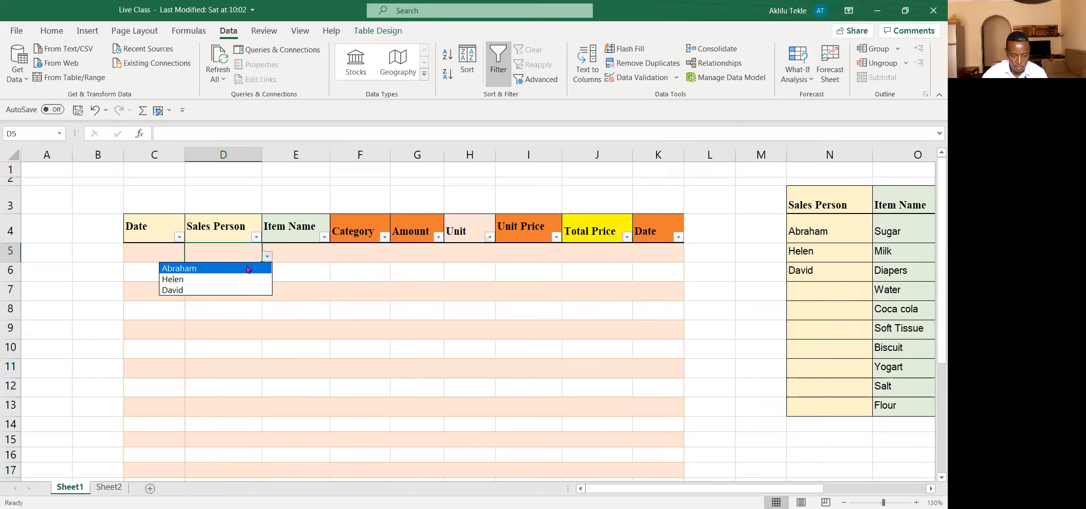
left_click(202, 281)
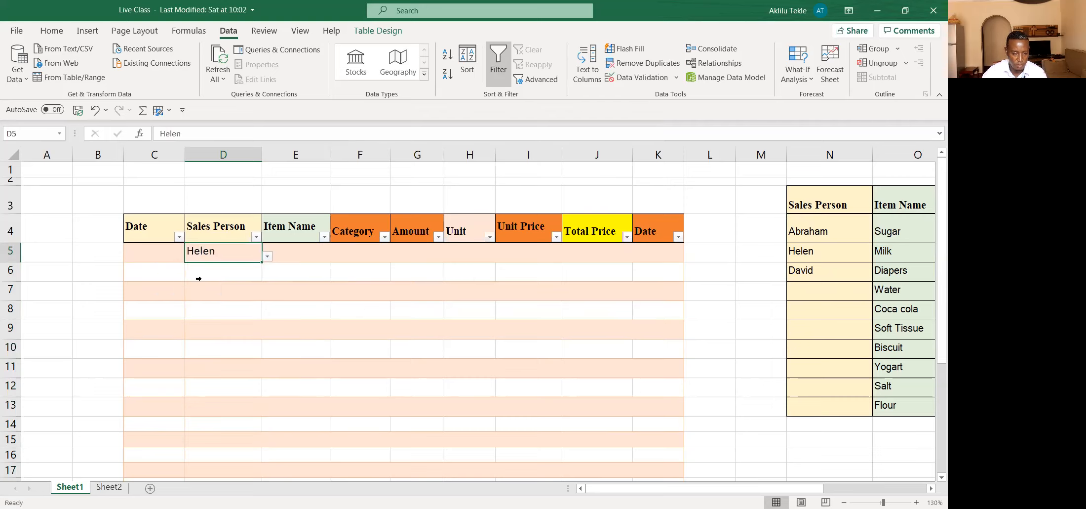
Step: Start a List data validation on all data cells of the Item Name column in the sales table
left_click(294, 254)
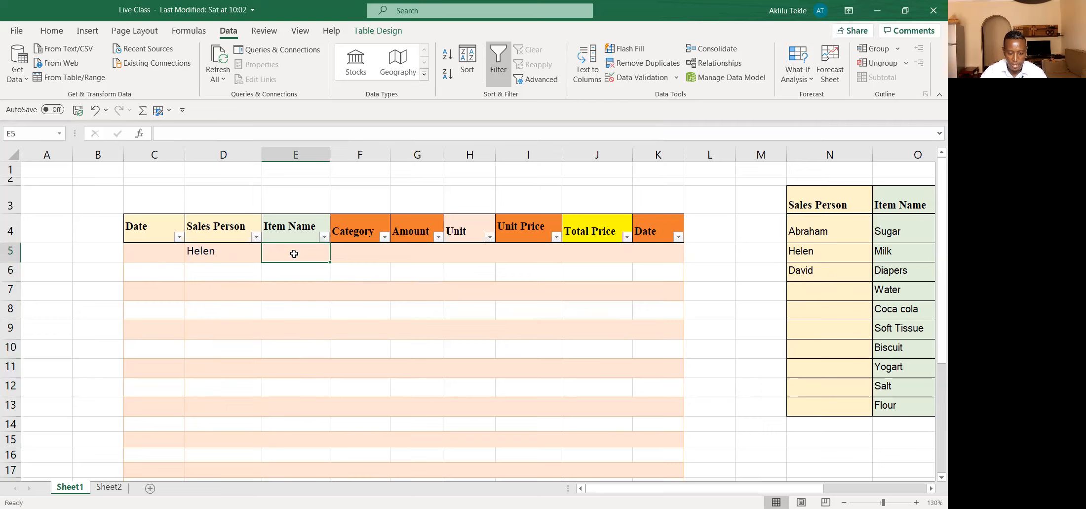
left_click(279, 215)
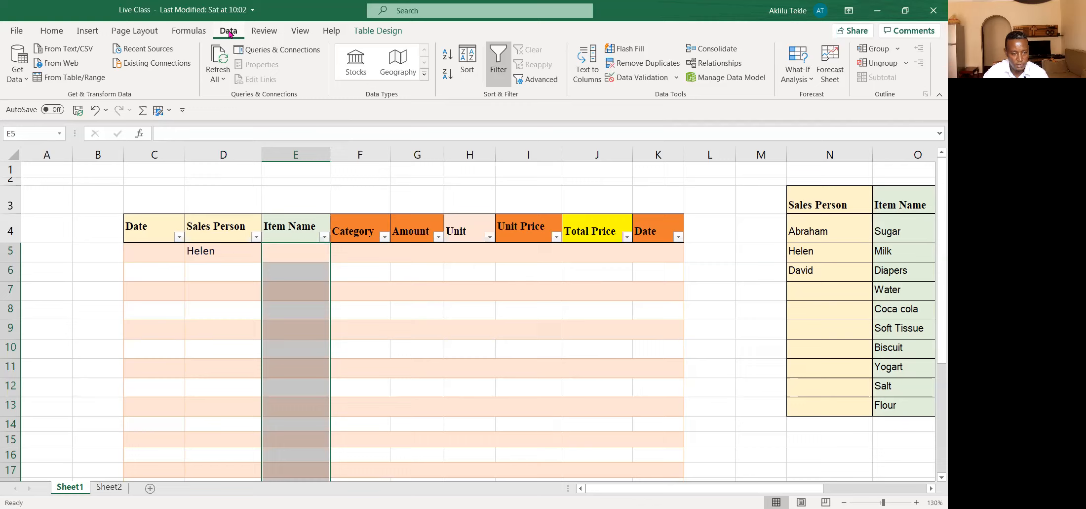
left_click(676, 79)
left_click(664, 92)
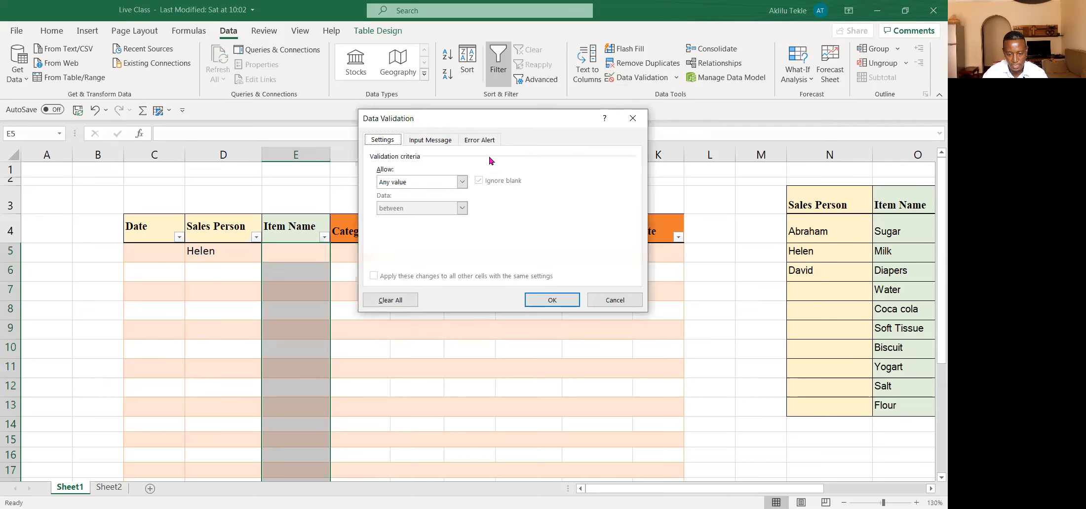
left_click(463, 181)
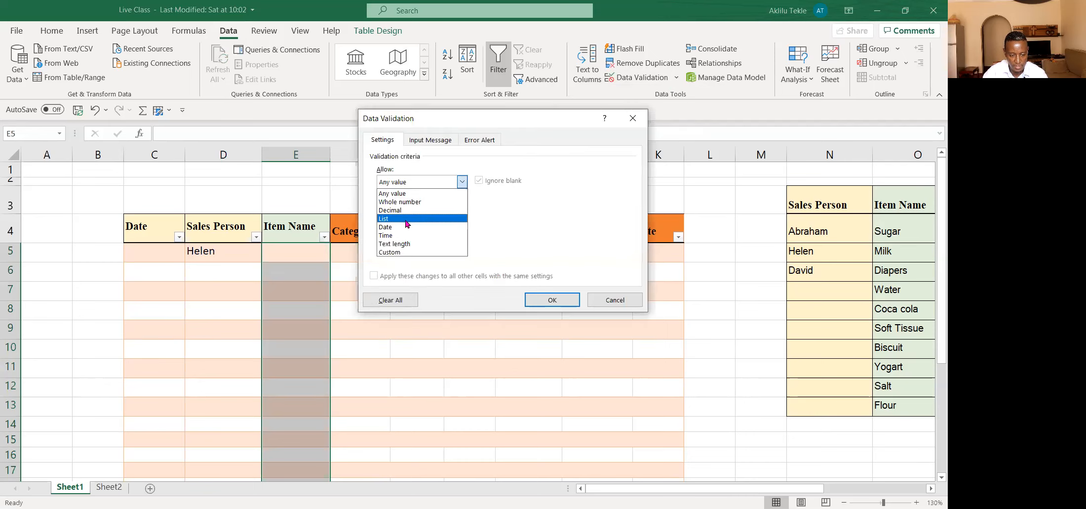
left_click(408, 220)
Step: Use the reference list's item names in O4:O13 as the validation source and apply the rule
left_click(557, 233)
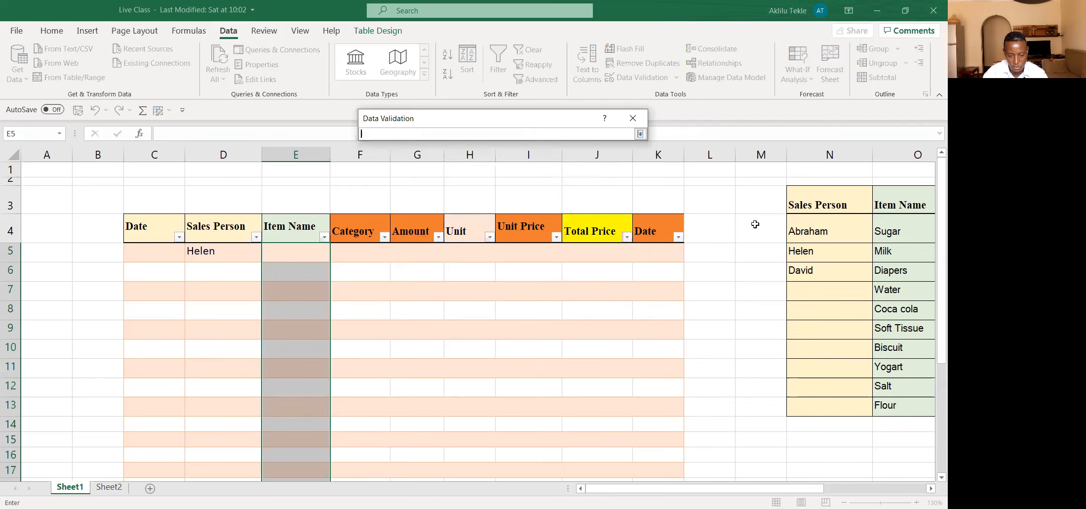
left_click_drag(790, 491, 847, 489)
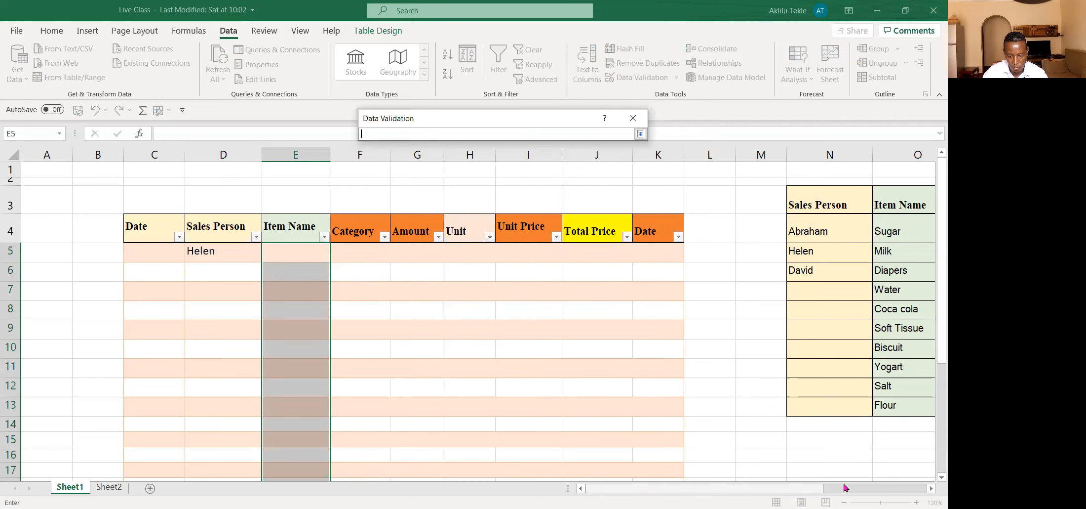
left_click_drag(738, 226, 743, 402)
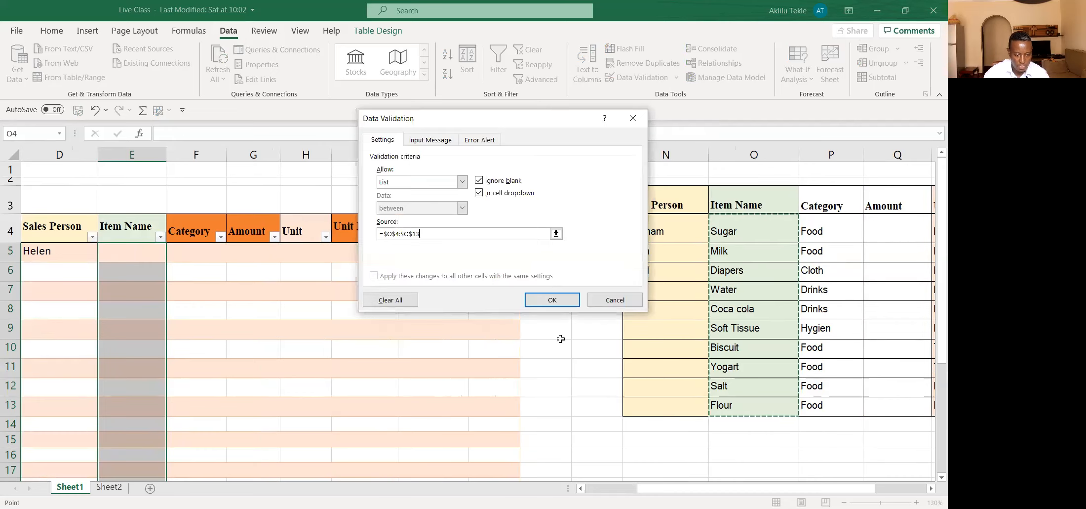
left_click(553, 302)
left_click_drag(712, 490, 660, 490)
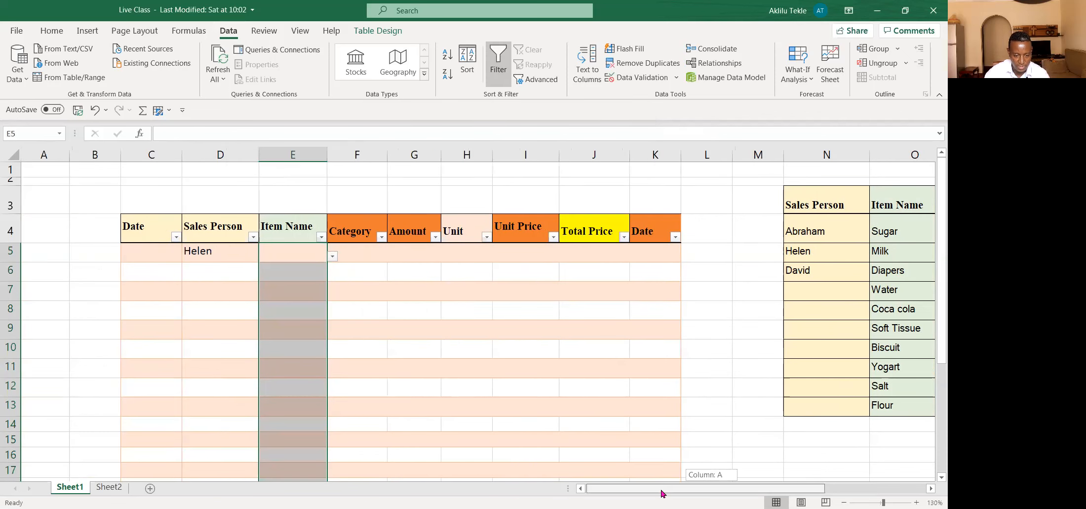
Step: Widen the Category column of the sales table to make room for a formula
left_click(373, 255)
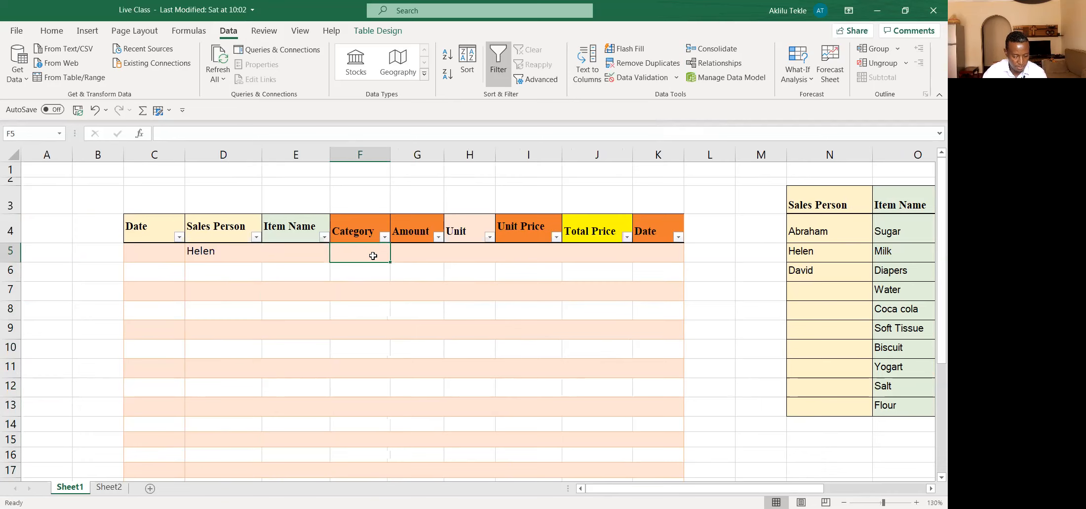
scroll(373, 255, "up", 2)
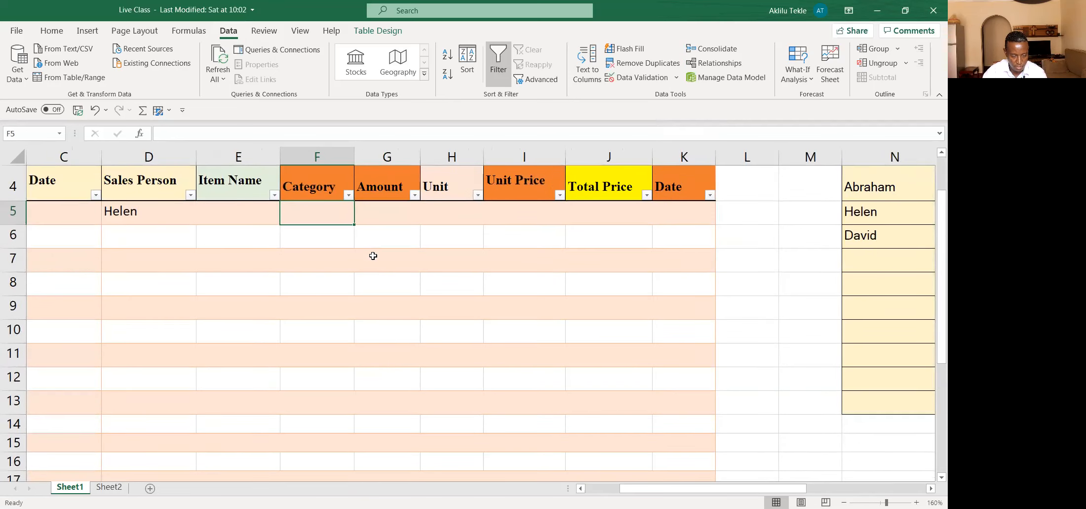
scroll(373, 256, "up", 1)
left_click_drag(356, 153, 404, 158)
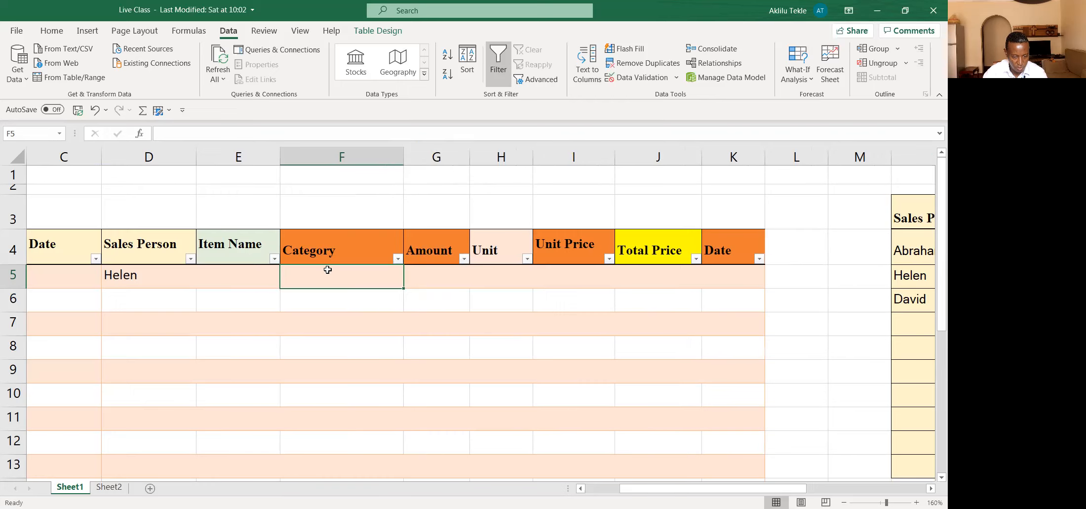
type("=")
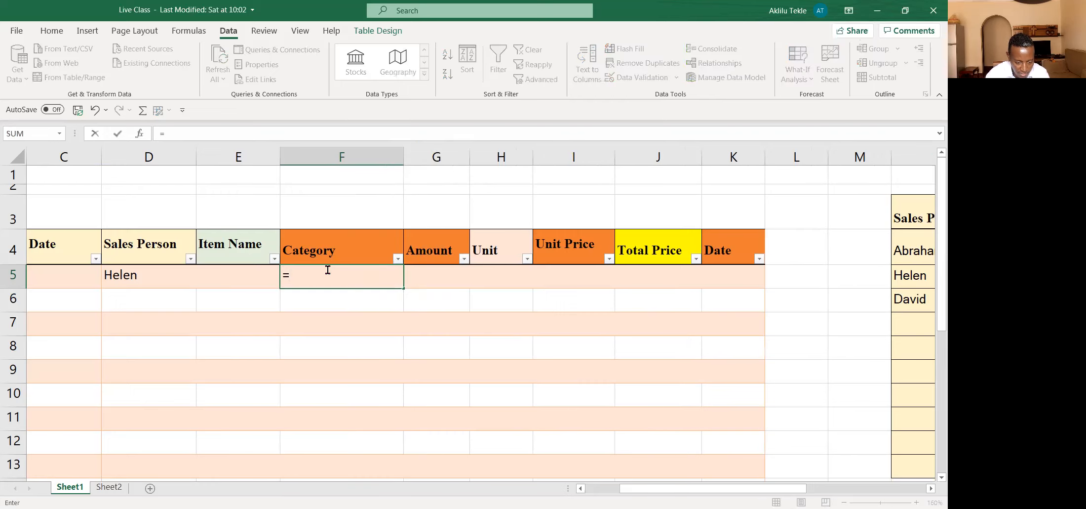
type("vlo")
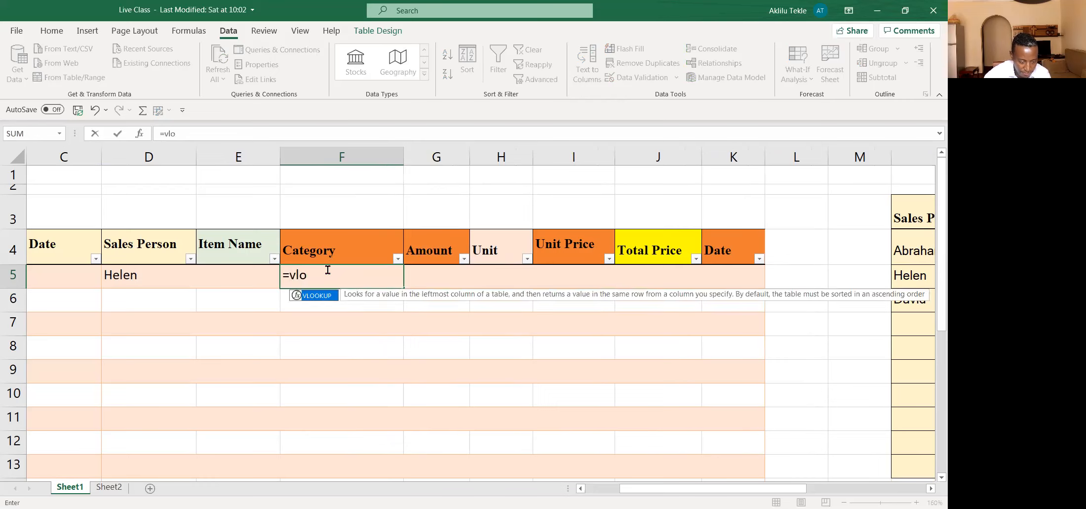
double_click(326, 297)
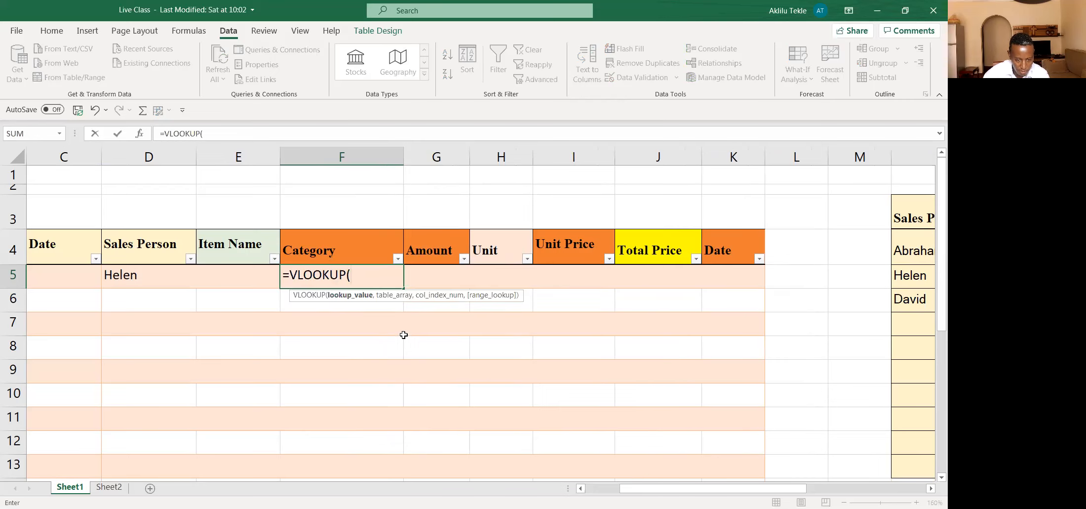
key("BackSpace")
key("BackSpace")
key("BackSpace")
key("BackSpace")
key("BackSpace")
key("BackSpace")
key("Escape")
Step: Choose Sugar as the item in E5 from the validated list and look through the available items
left_click(229, 270)
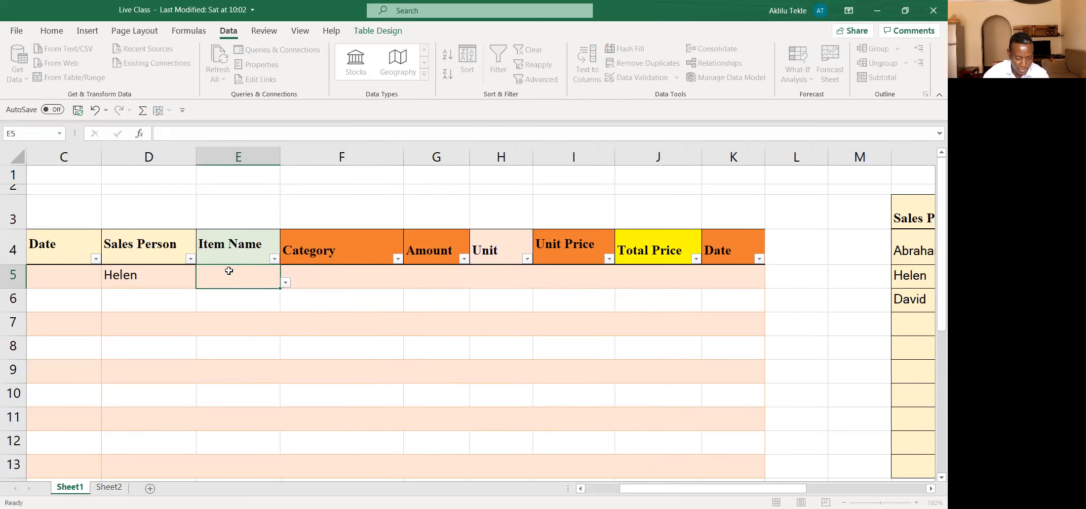
left_click(285, 282)
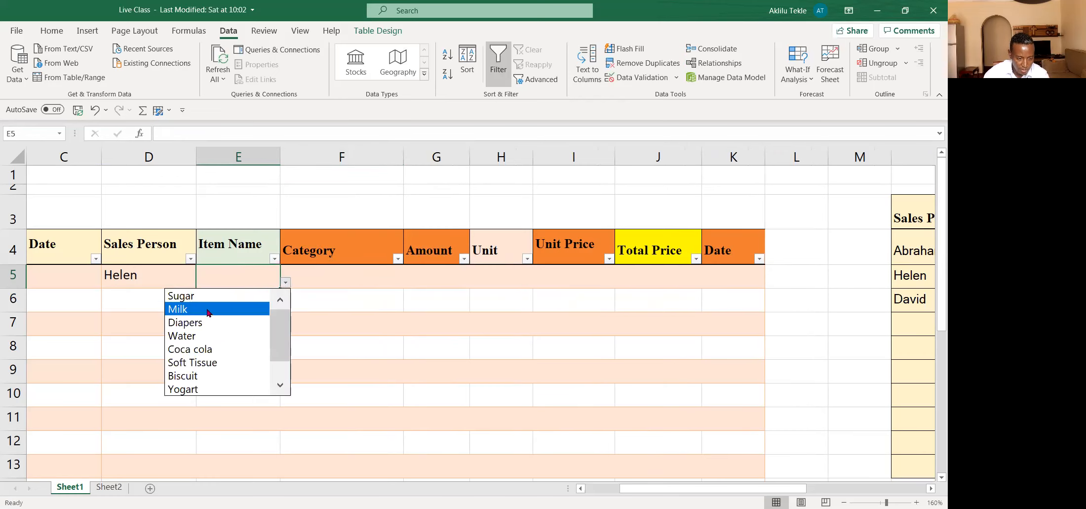
left_click(197, 295)
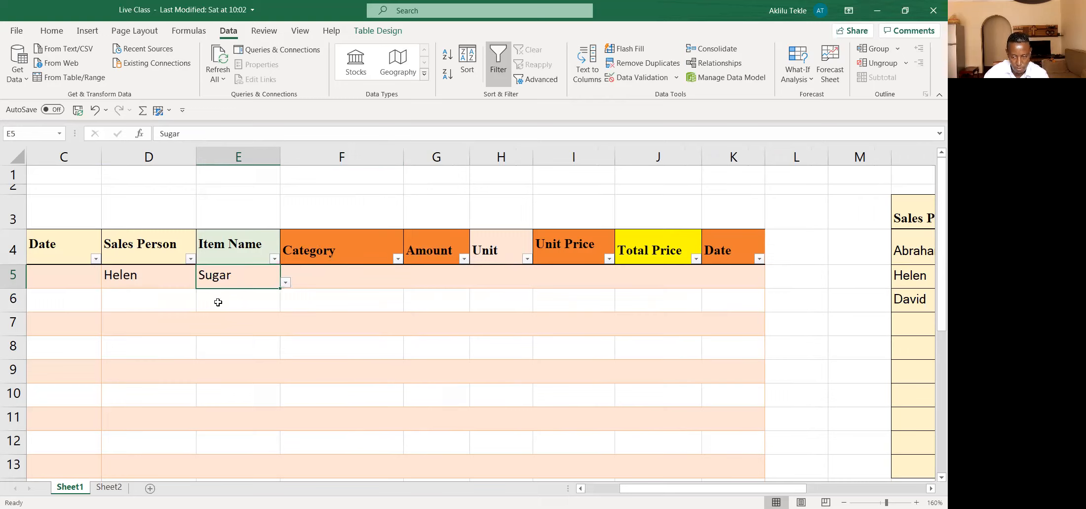
left_click(286, 282)
left_click_drag(276, 336, 280, 355)
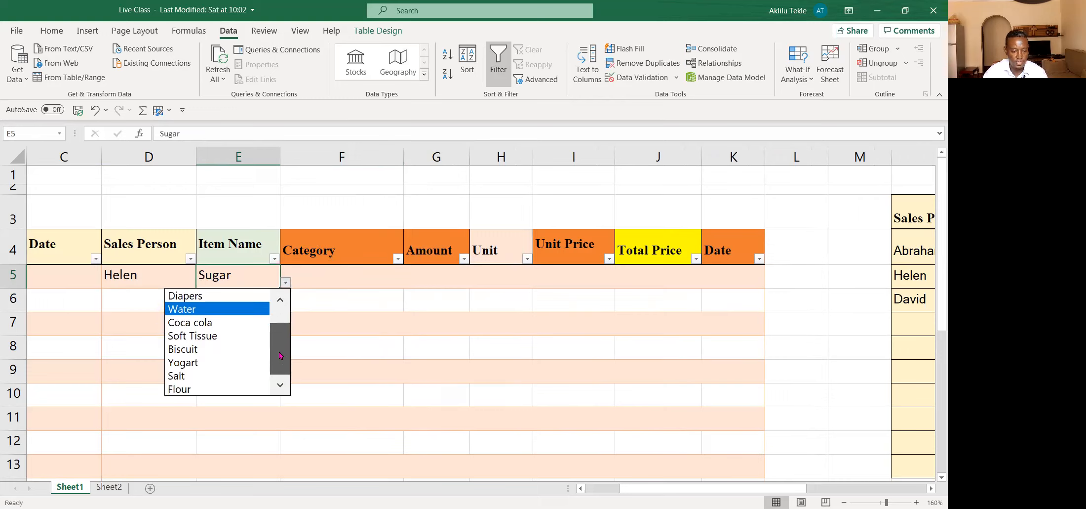
left_click_drag(282, 354, 282, 338)
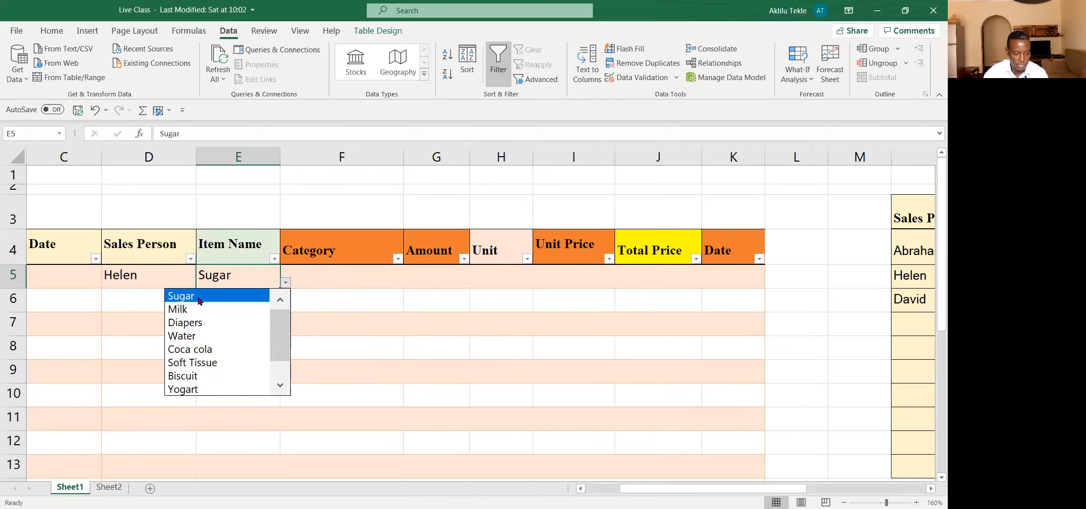
left_click(200, 297)
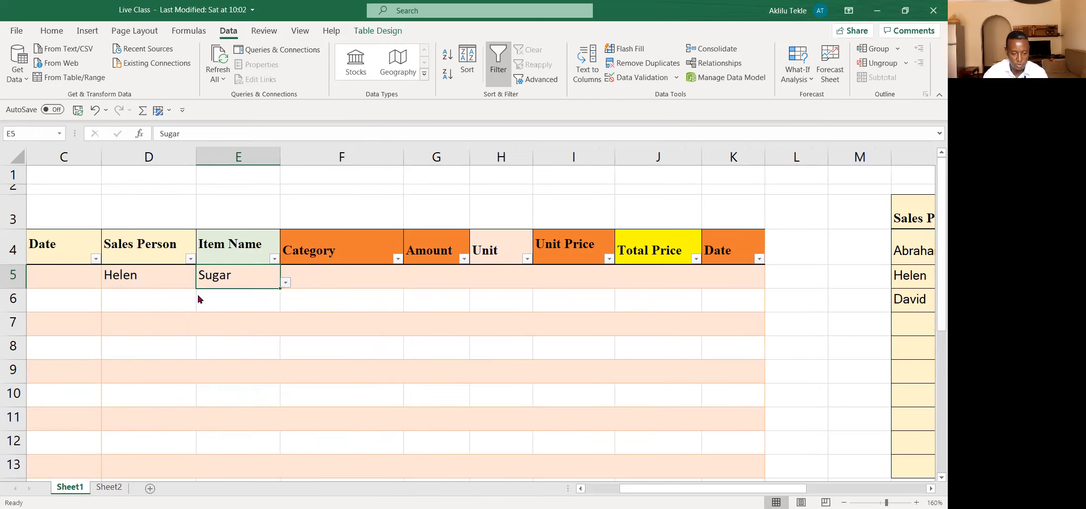
Step: Begin a VLOOKUP formula in Category cell F5 with the same row's Item Name as the lookup value
left_click(343, 277)
type("=")
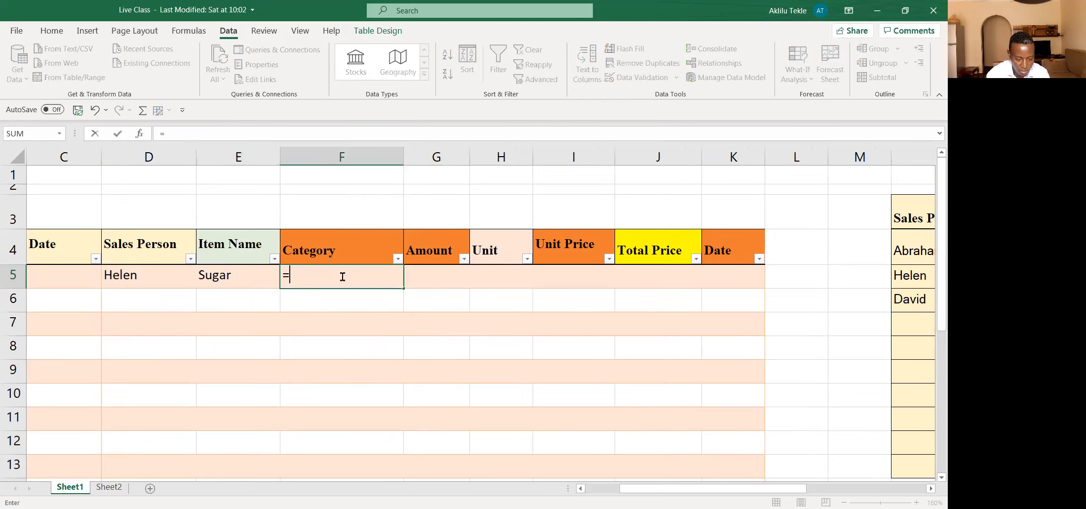
type("vlo")
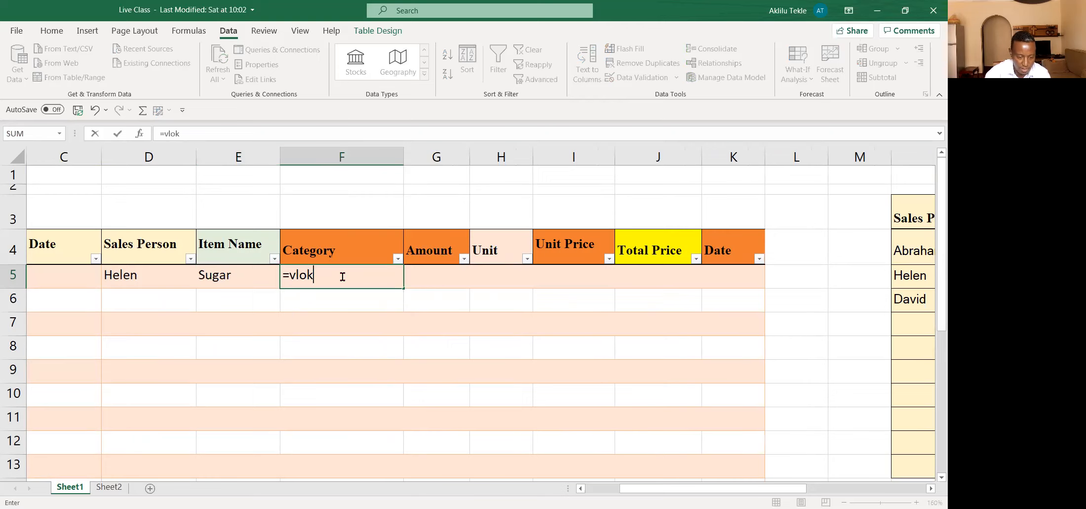
double_click(324, 295)
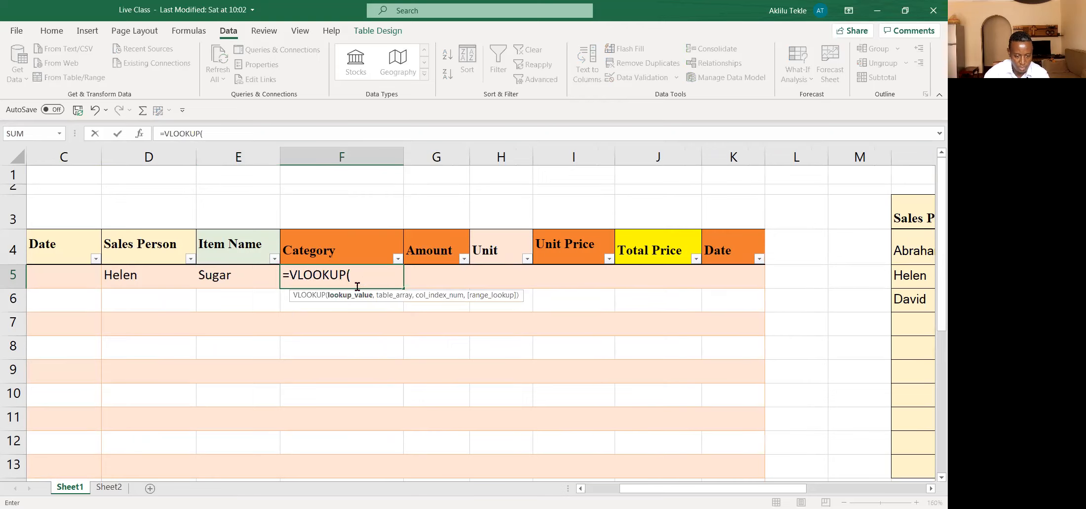
left_click(233, 275)
type(",")
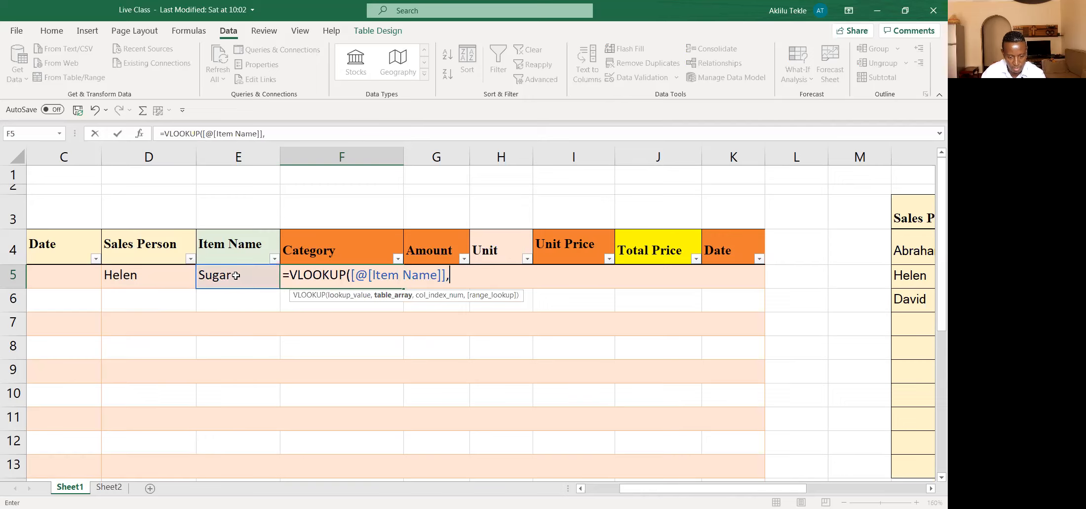
Step: Set the VLOOKUP's table array to the reference list's O4:P13 and its column index to 2
left_click_drag(686, 489, 754, 493)
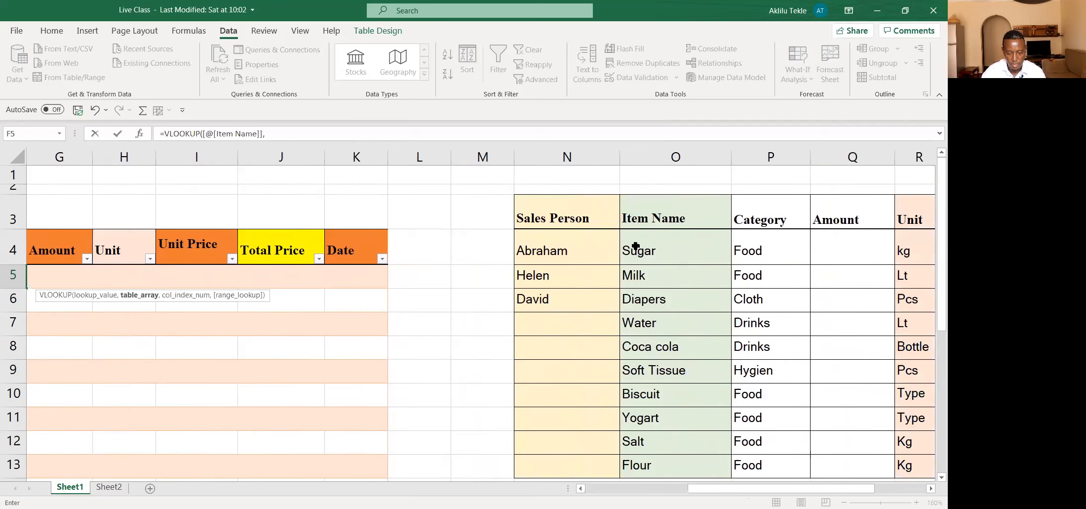
left_click(636, 245)
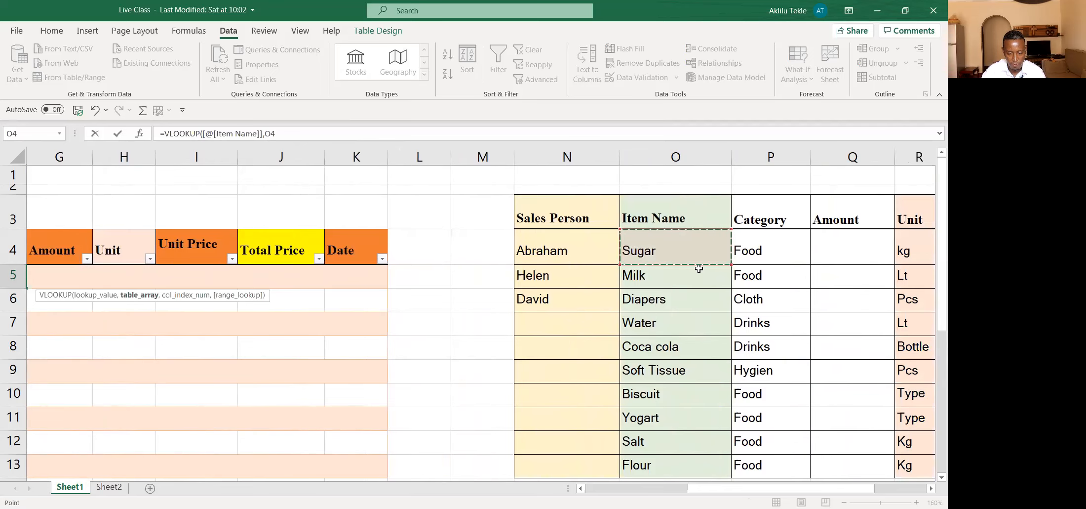
left_click_drag(699, 268, 617, 489)
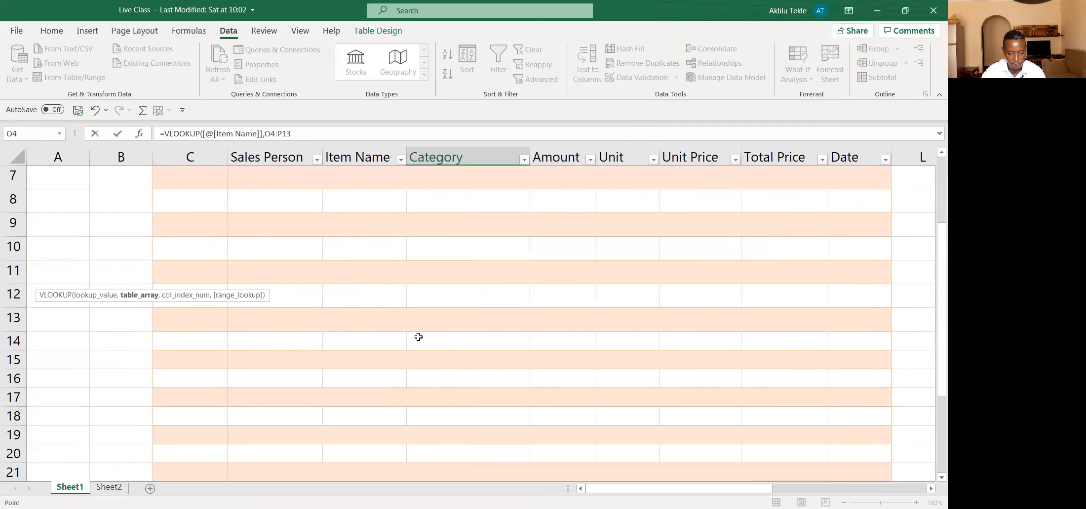
scroll(417, 334, "up", 2)
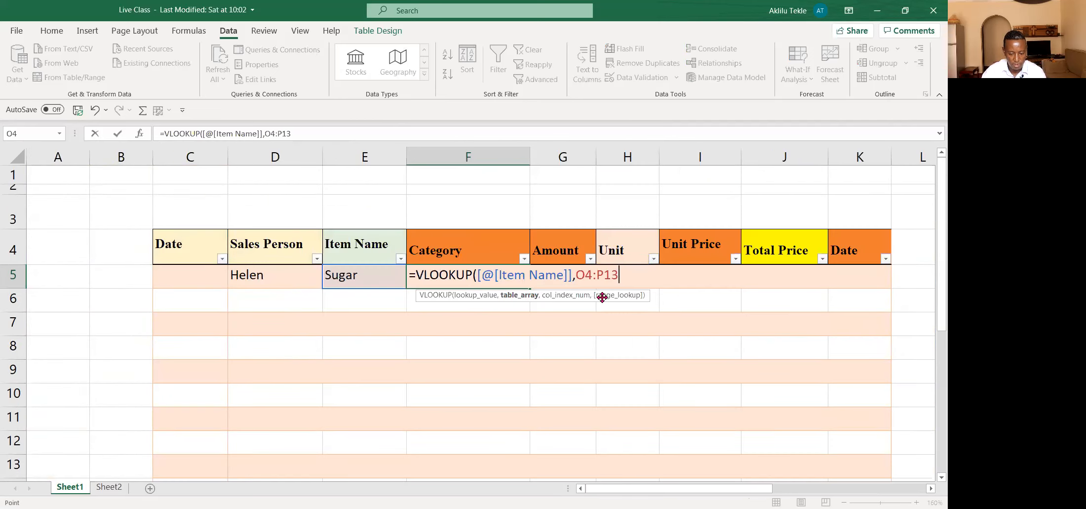
type(",")
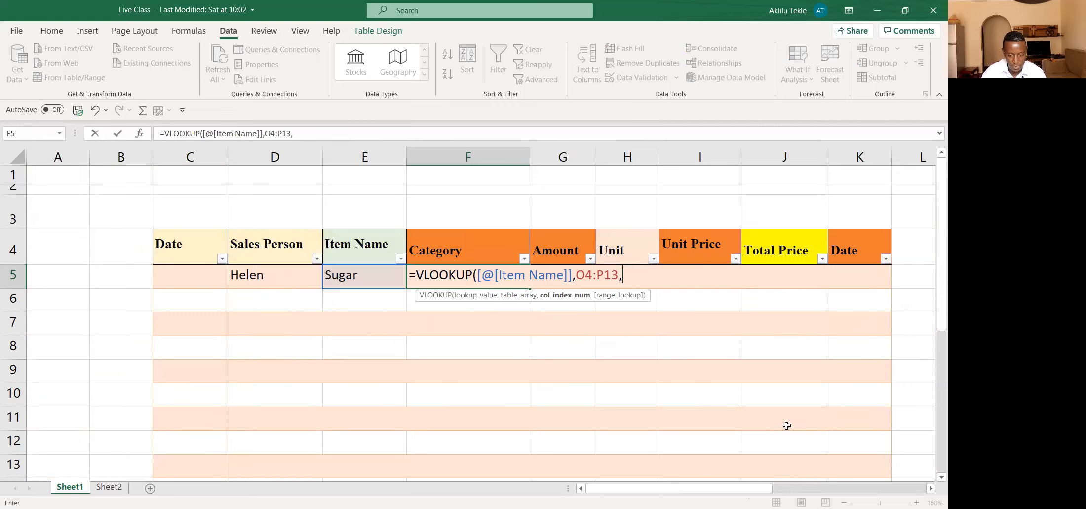
left_click_drag(746, 491, 834, 483)
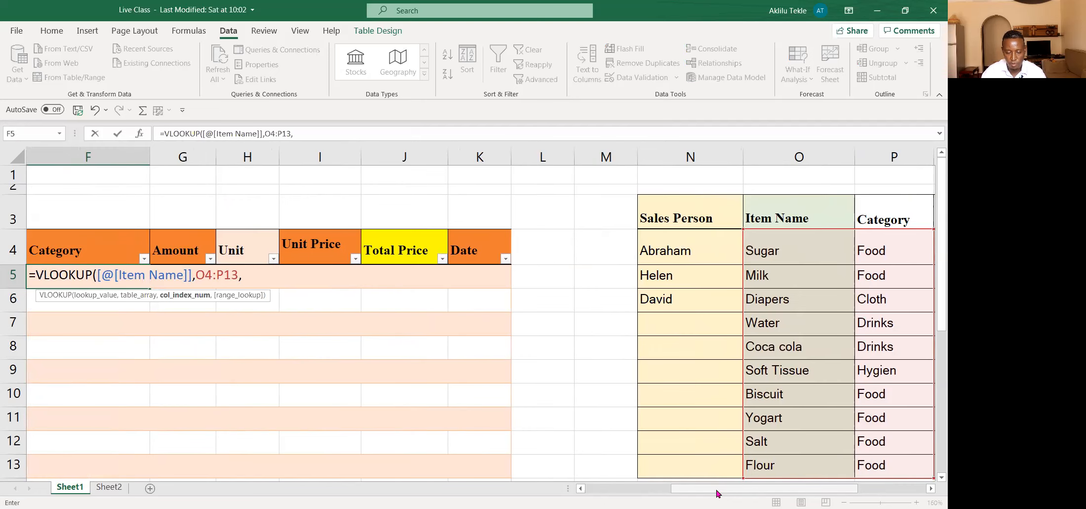
left_click_drag(718, 492, 686, 493)
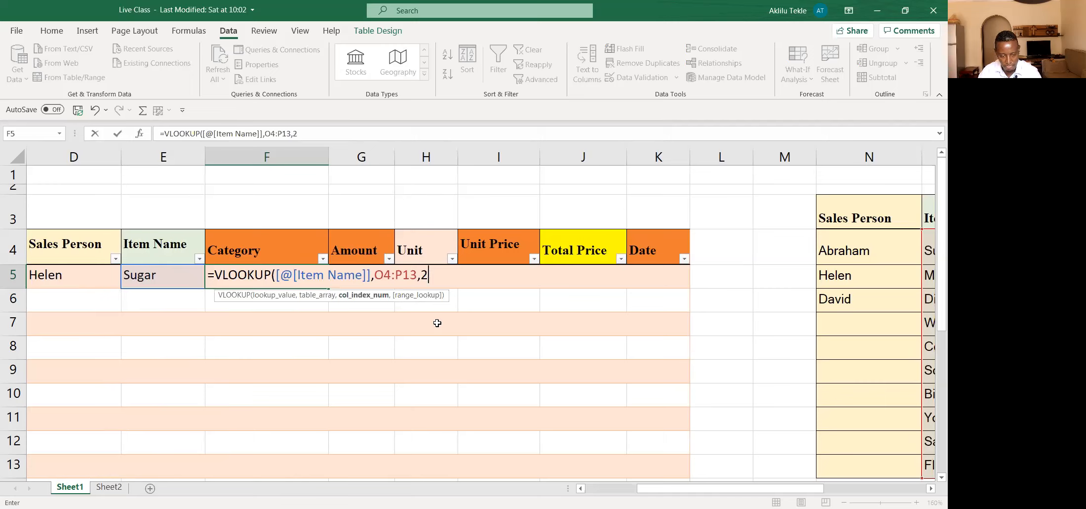
Step: Set the Category VLOOKUP in F5 to FALSE for an exact match, then complete the formula and check its result
type(",")
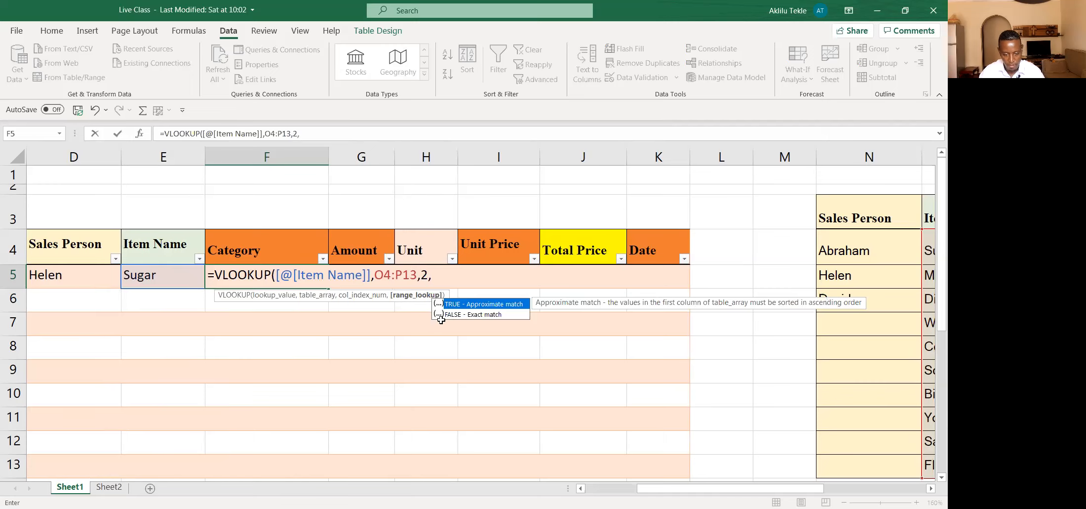
left_click(467, 314)
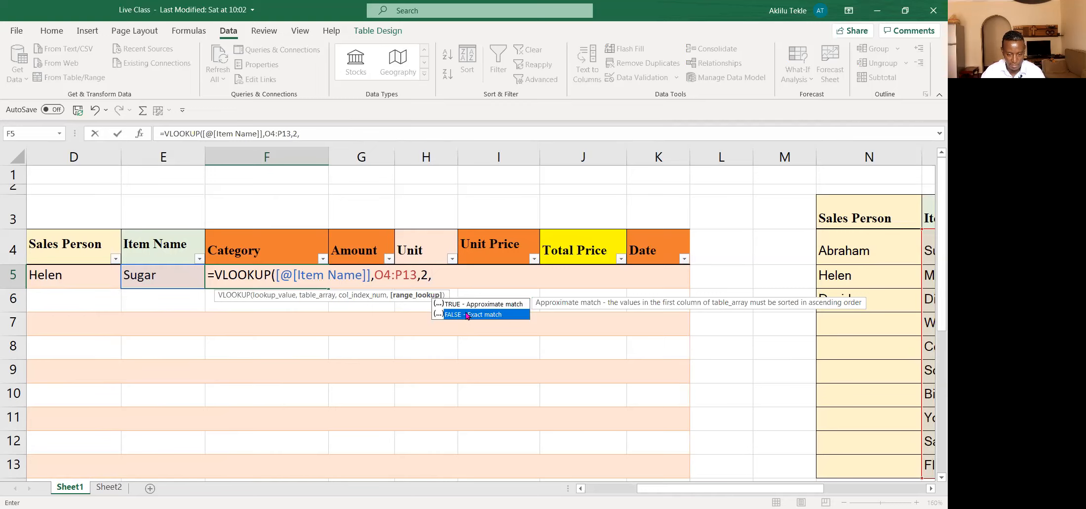
double_click(466, 314)
type(")")
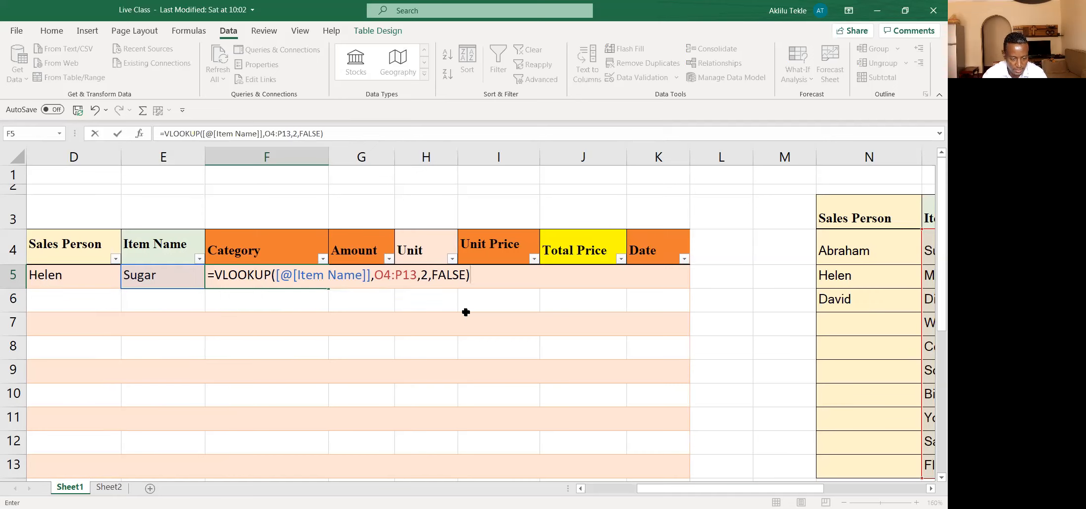
key("Return")
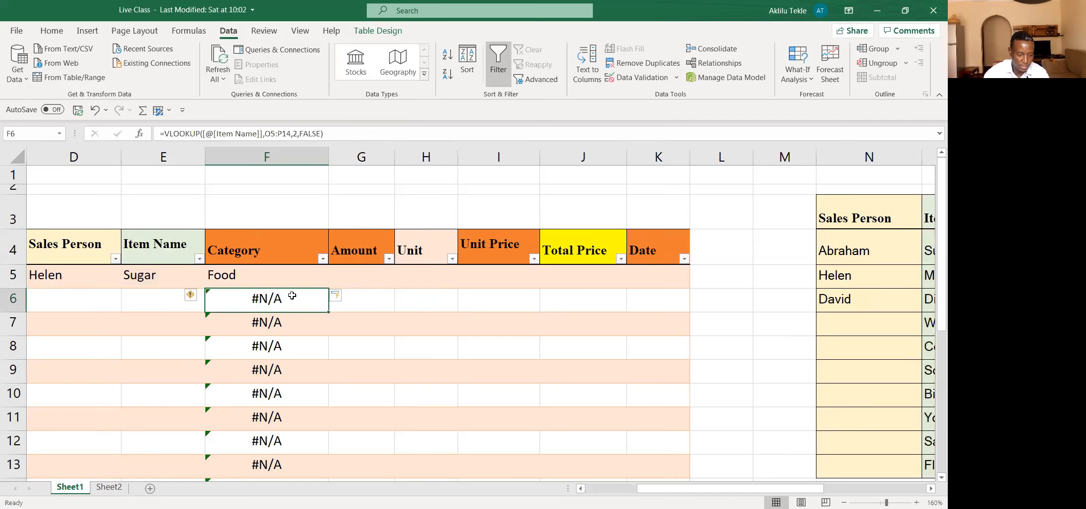
left_click(166, 275)
left_click(219, 281)
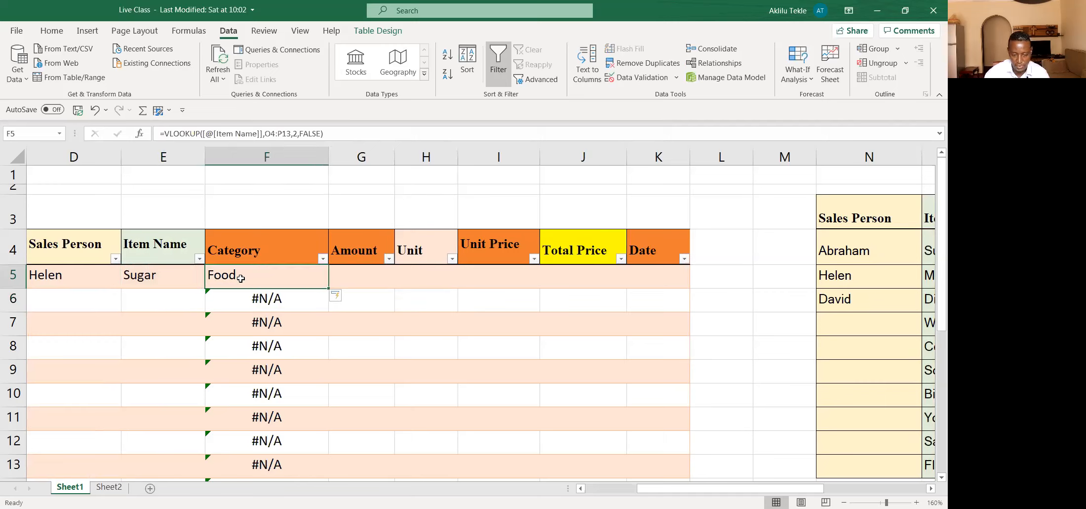
Step: Enter 3 as the amount for the Sugar sale in G5
left_click(350, 280)
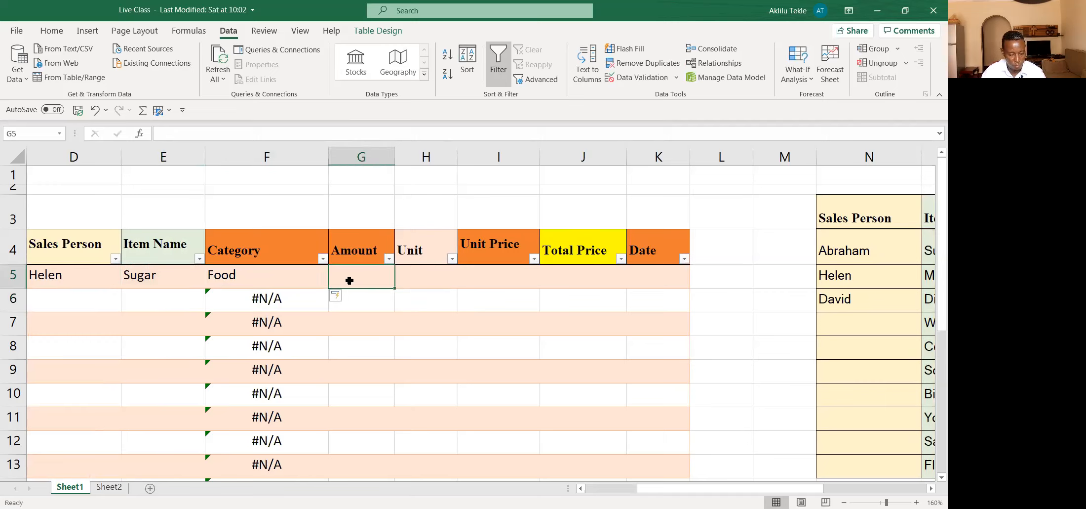
type("1")
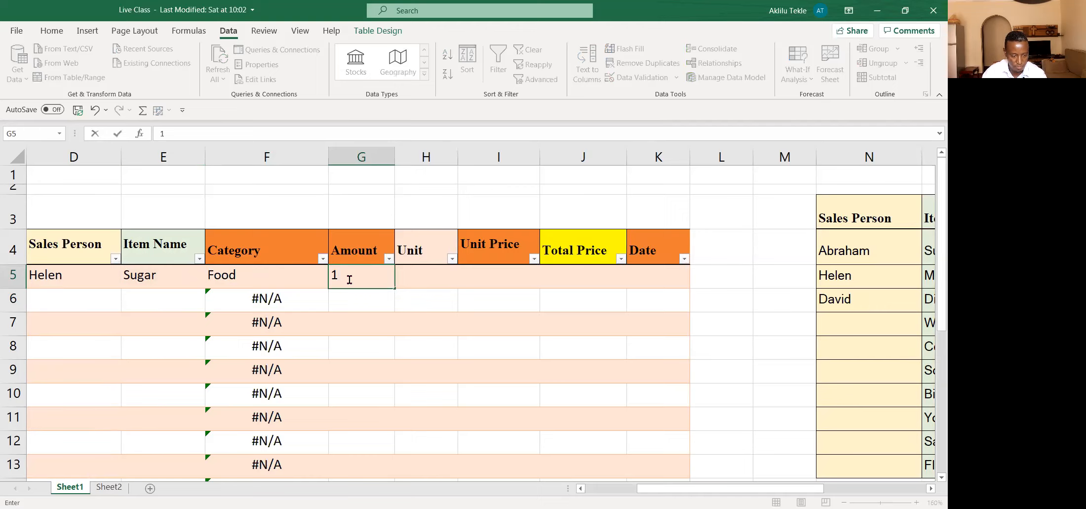
key("BackSpace")
type("3")
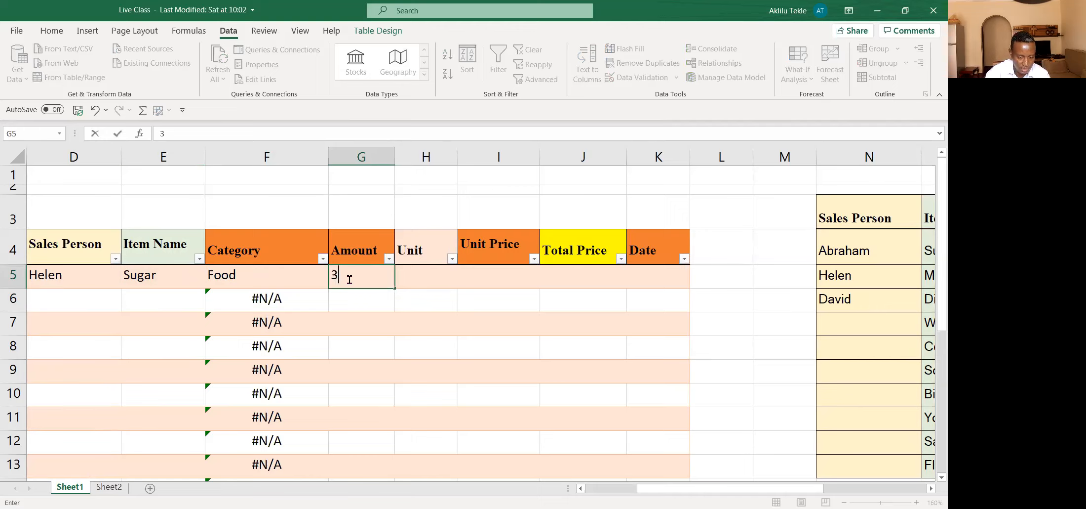
left_click(388, 320)
Step: Begin a VLOOKUP formula in Unit cell H5 with the same row's Item Name as the lookup value
left_click(433, 275)
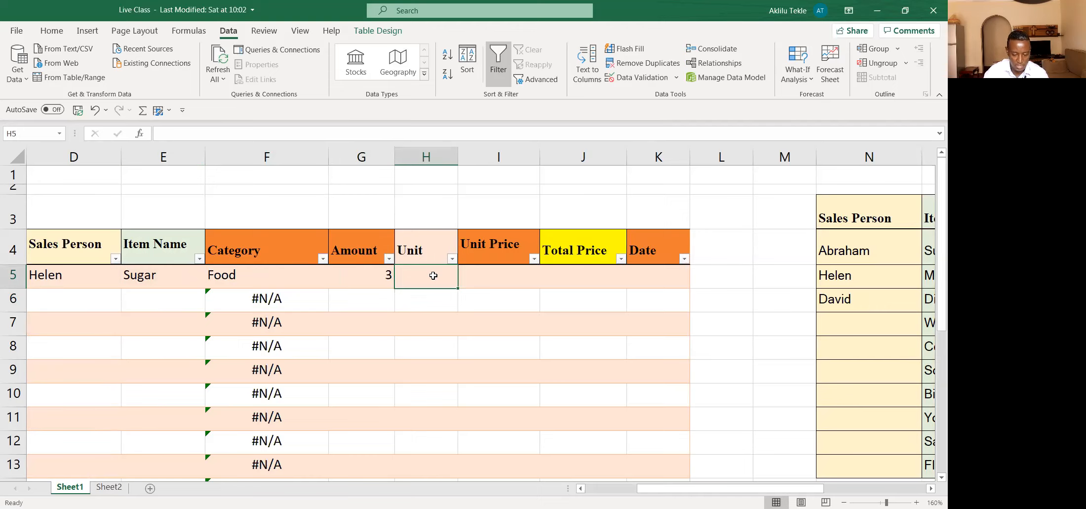
type("=")
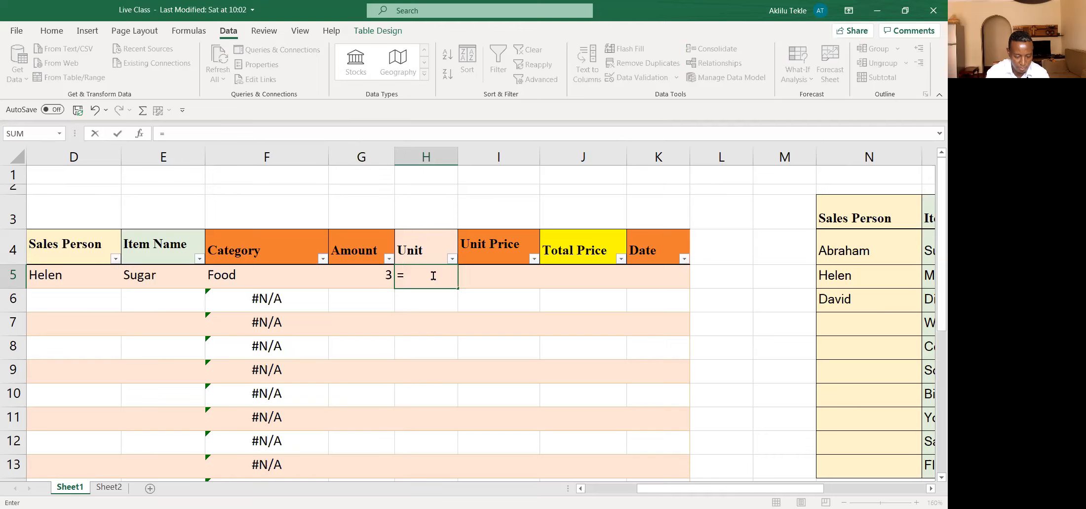
type("vlook")
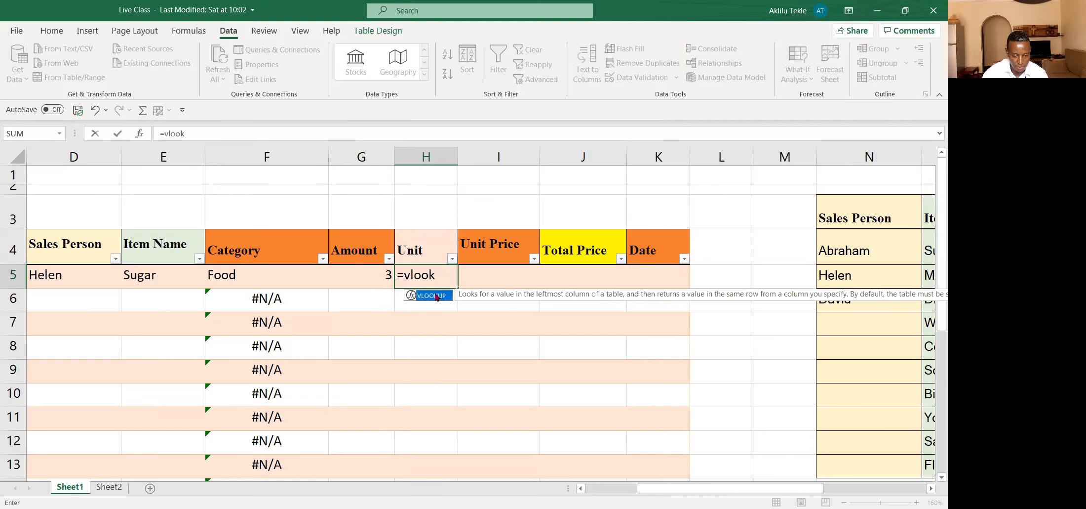
key("Tab")
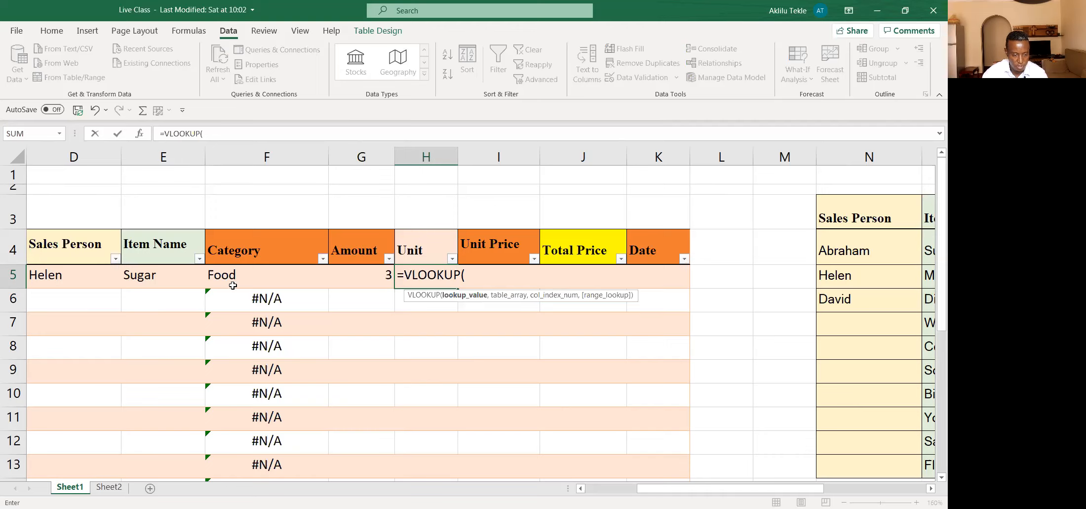
left_click(155, 274)
type(",")
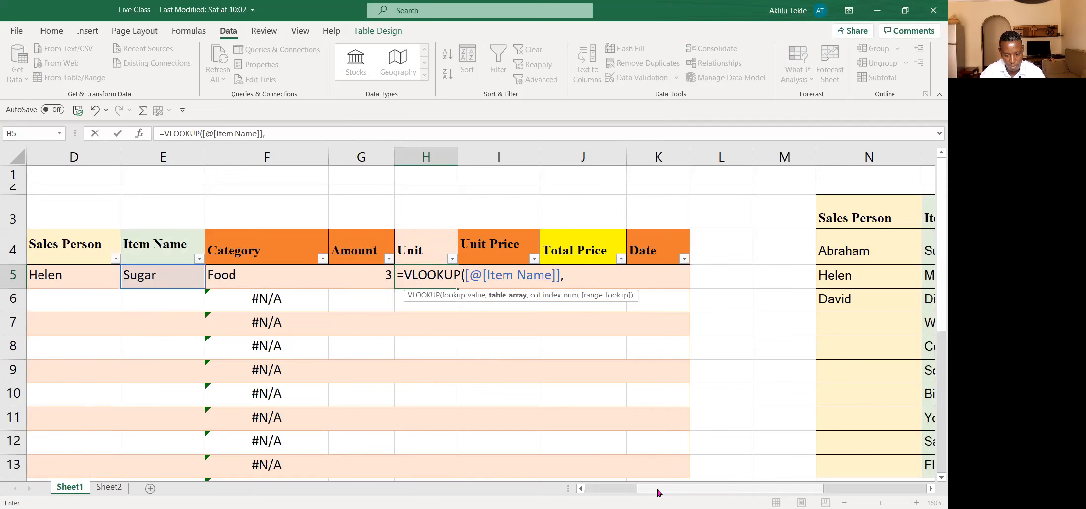
Step: Set the Unit VLOOKUP's table array to the reference list's O3:R13, covering Item Name through Unit
left_click_drag(659, 494, 729, 494)
left_click(661, 220)
left_click_drag(673, 223, 837, 310)
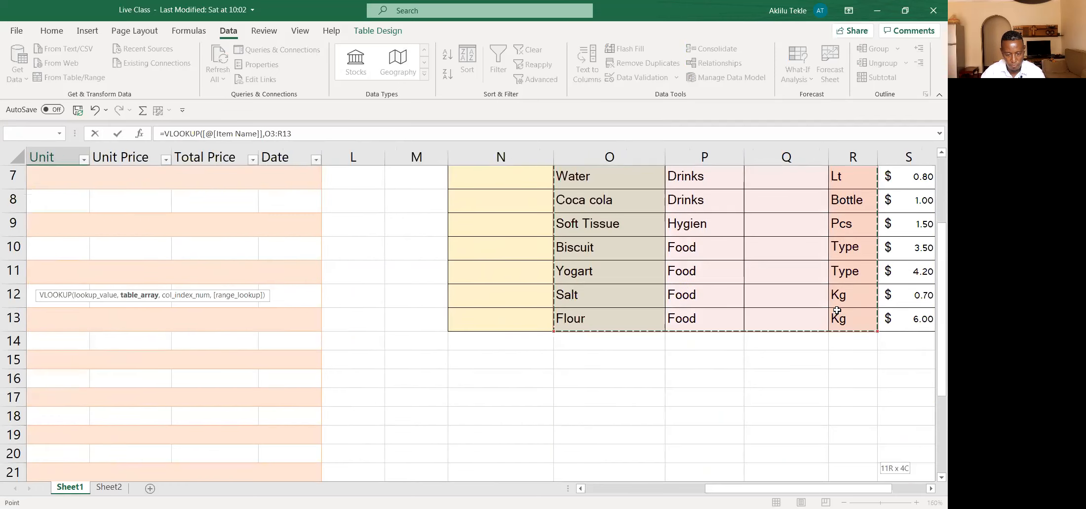
left_click_drag(748, 493, 765, 493)
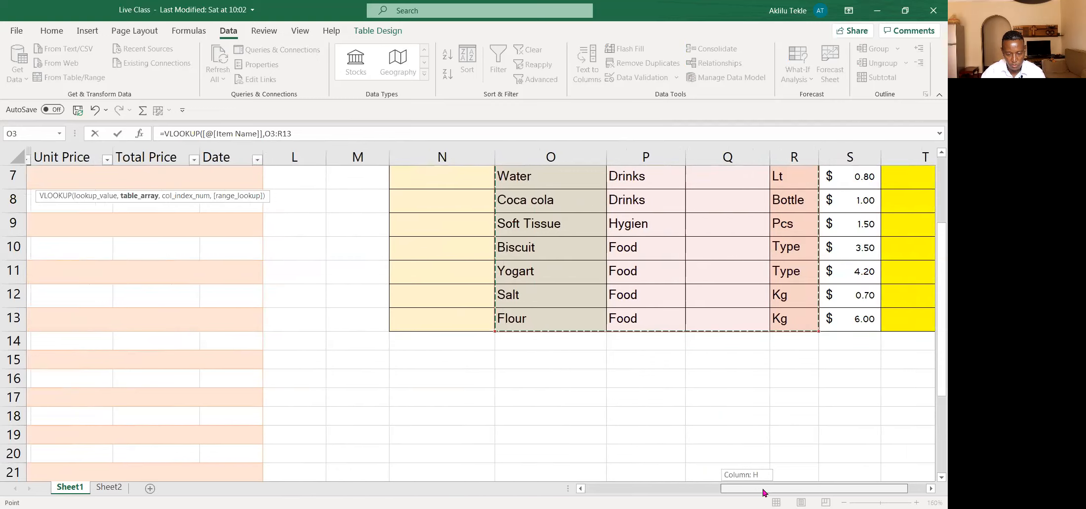
scroll(720, 348, "up", 2)
scroll(720, 348, "down", 1)
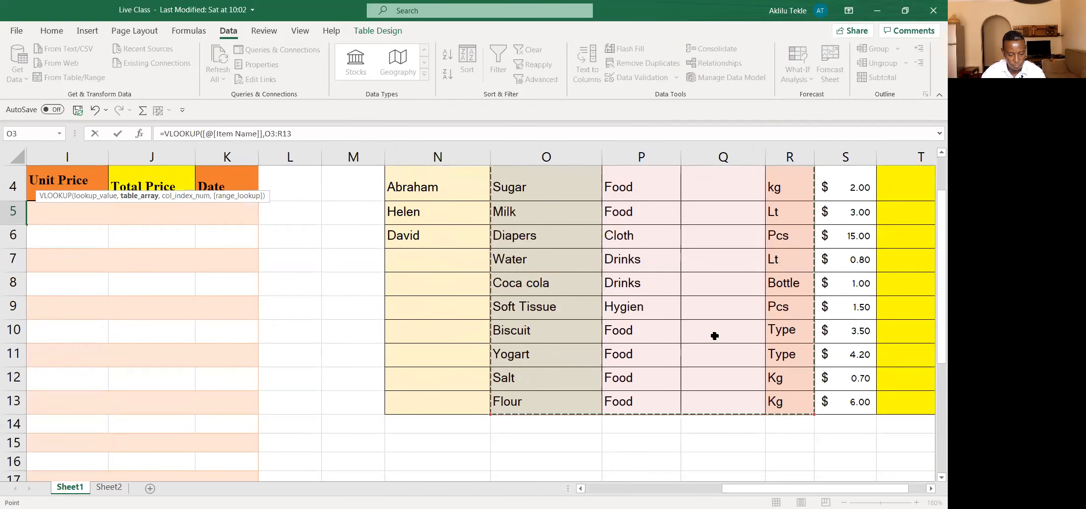
scroll(715, 348, "down", 1)
scroll(715, 349, "up", 1)
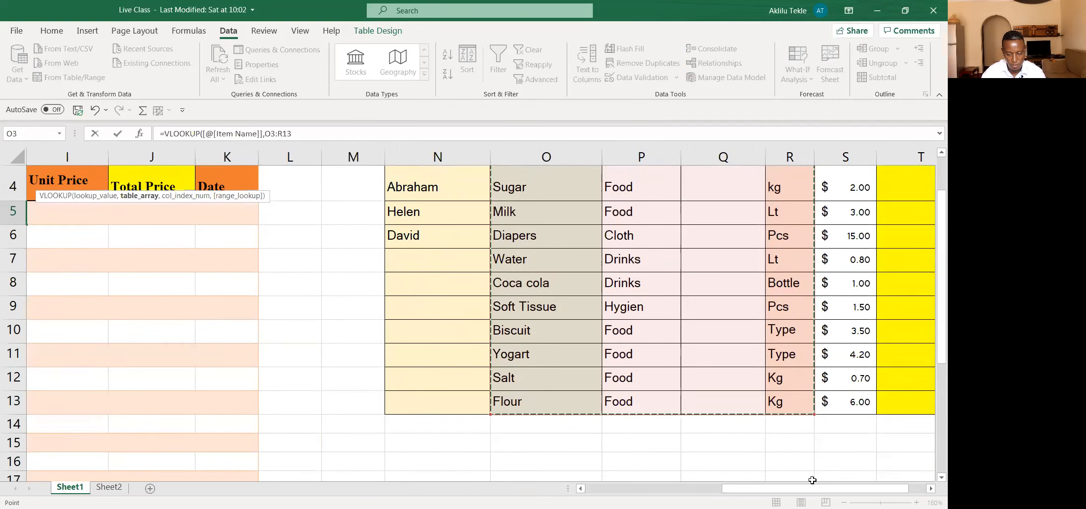
left_click_drag(760, 491, 641, 490)
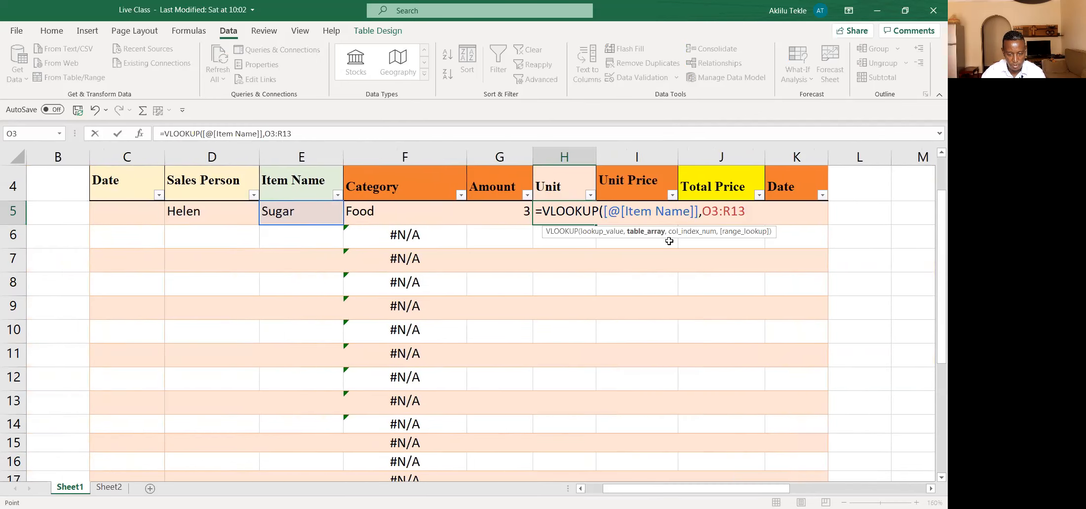
type(",")
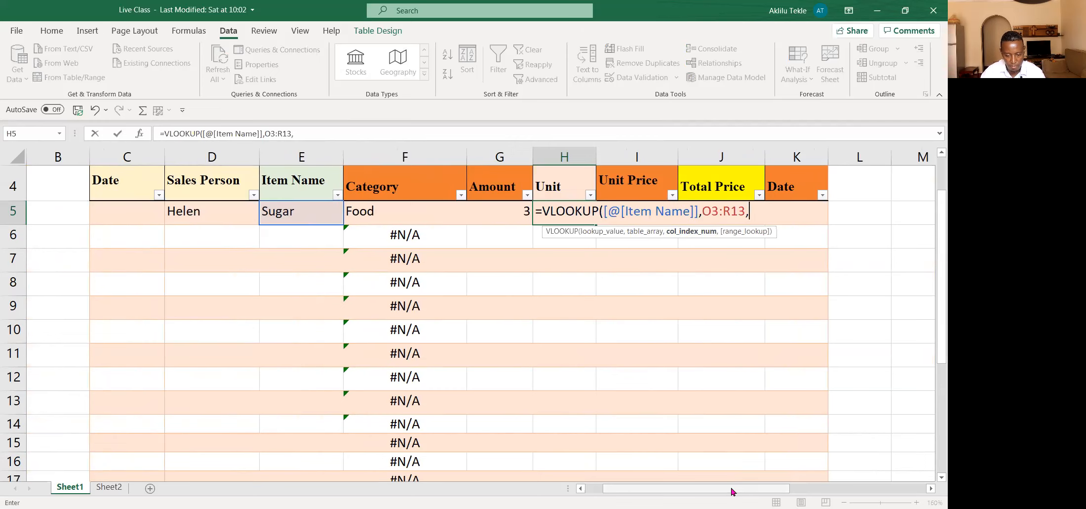
Step: Set the Unit VLOOKUP's column index to 4, the position of Unit in the reference list
left_click_drag(732, 491, 852, 489)
scroll(587, 316, "up", 1)
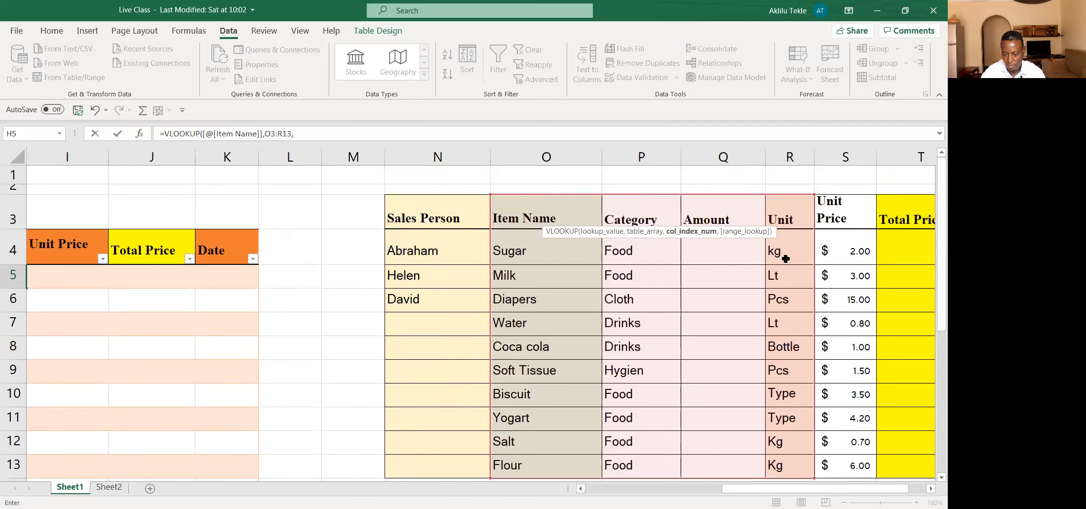
left_click_drag(768, 490, 666, 490)
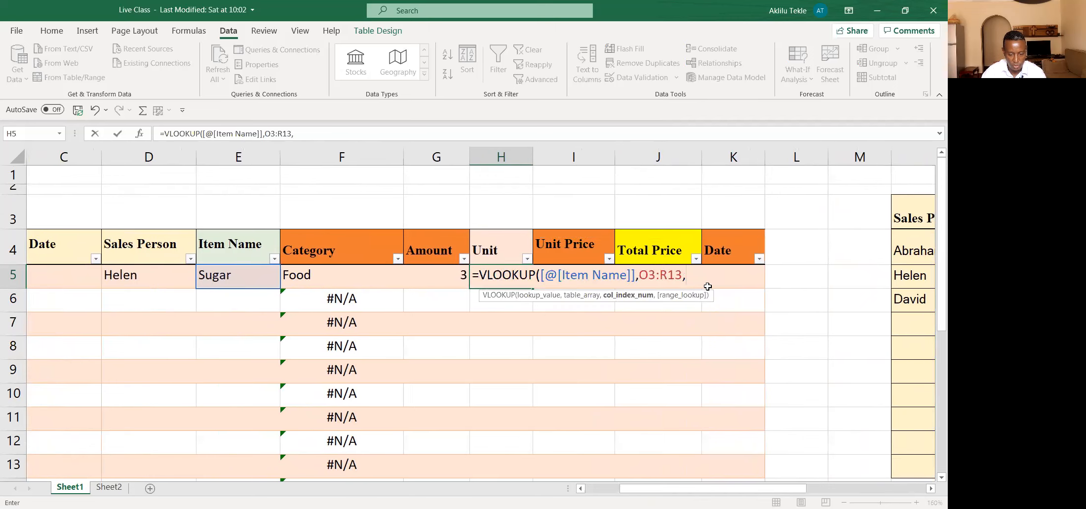
type("4")
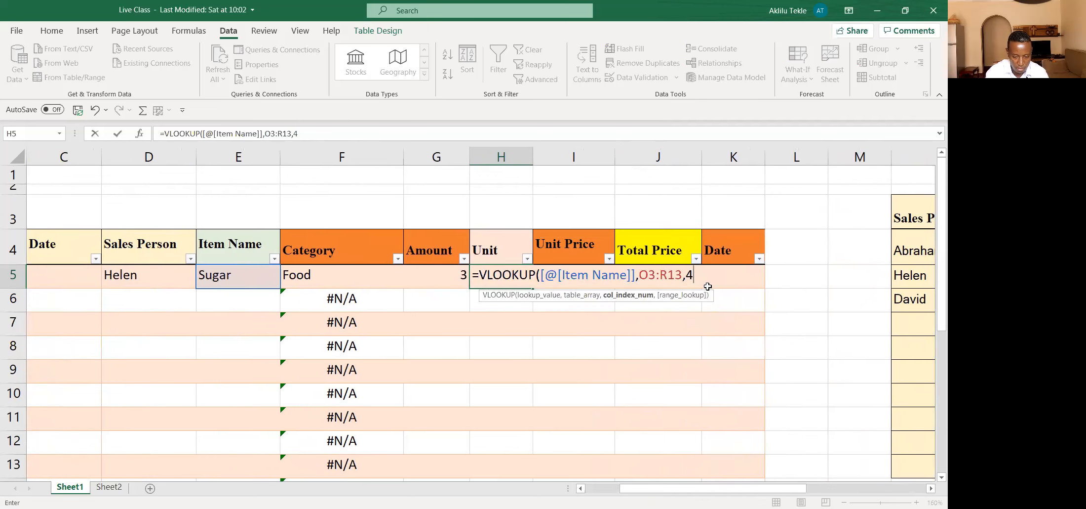
type(",")
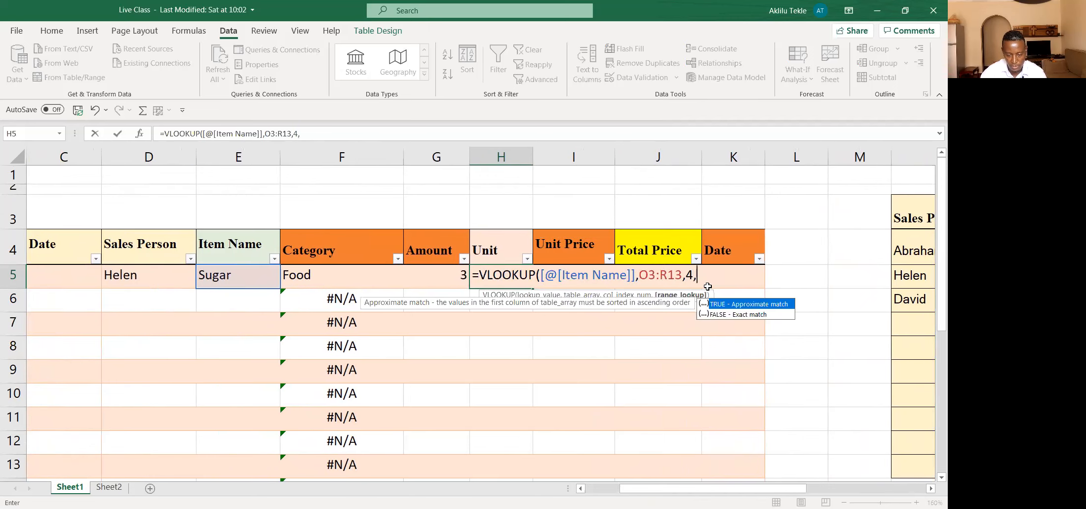
Step: Set the Unit VLOOKUP to FALSE for an exact match, complete the formula and check the row's item, category and unit
left_click(739, 315)
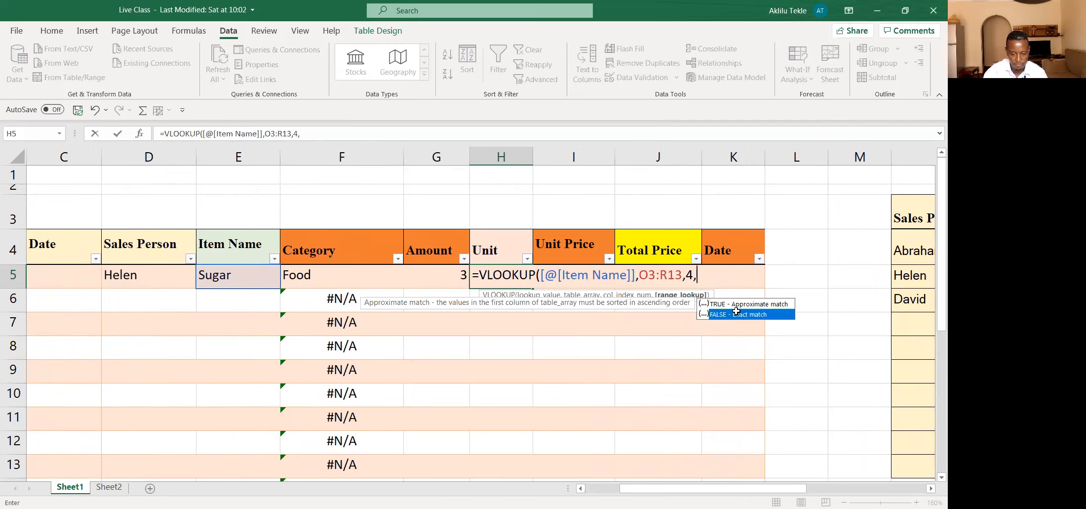
double_click(738, 315)
type(")")
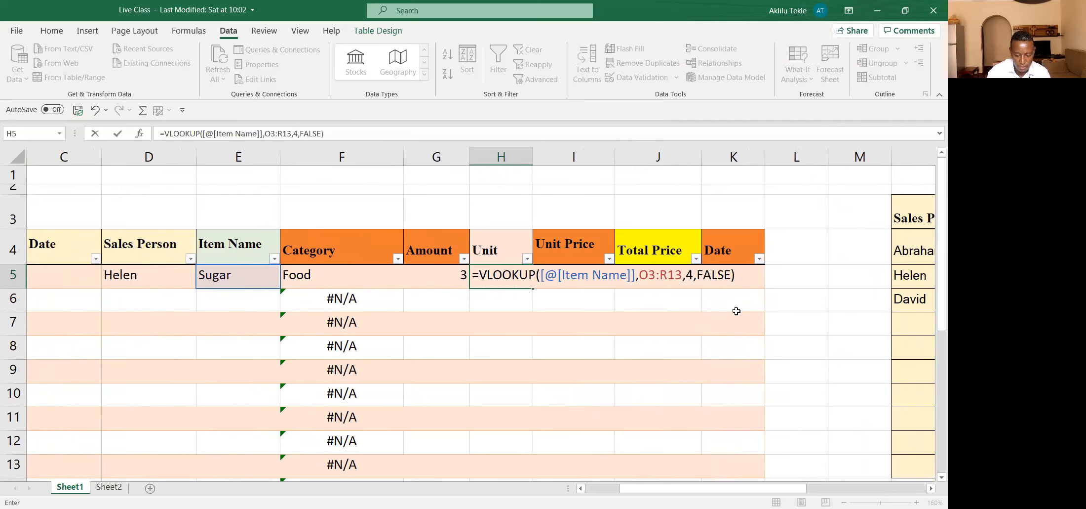
key("Return")
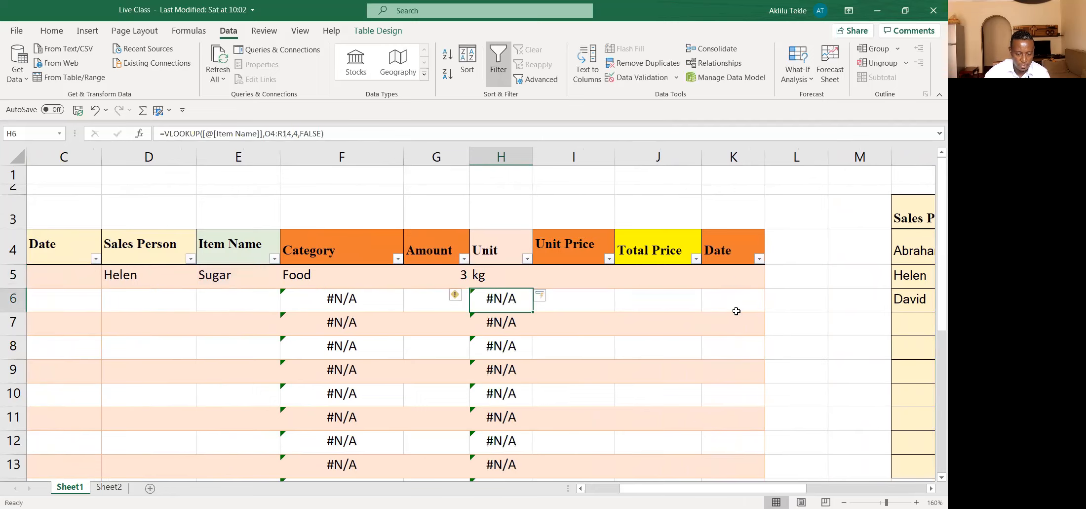
left_click(229, 276)
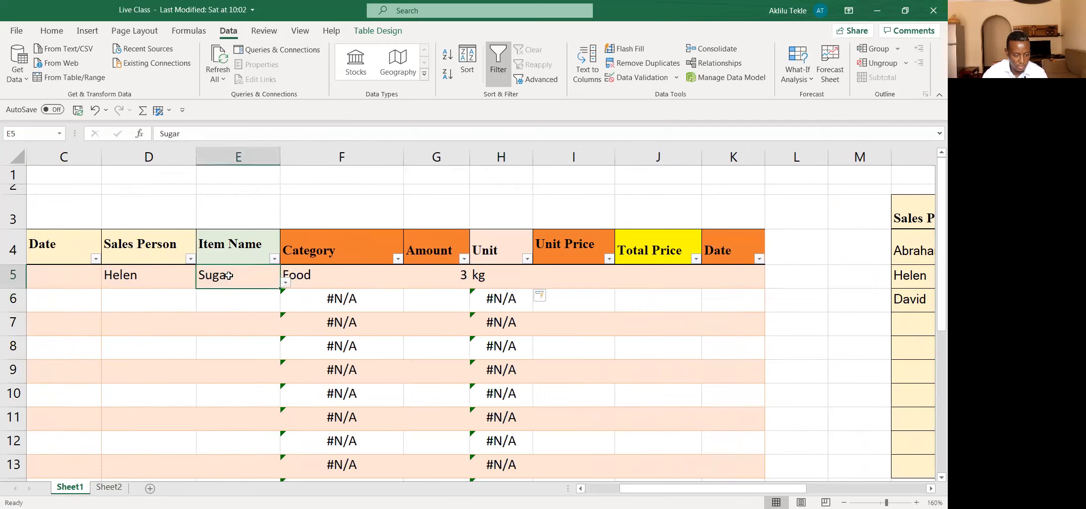
left_click(296, 277)
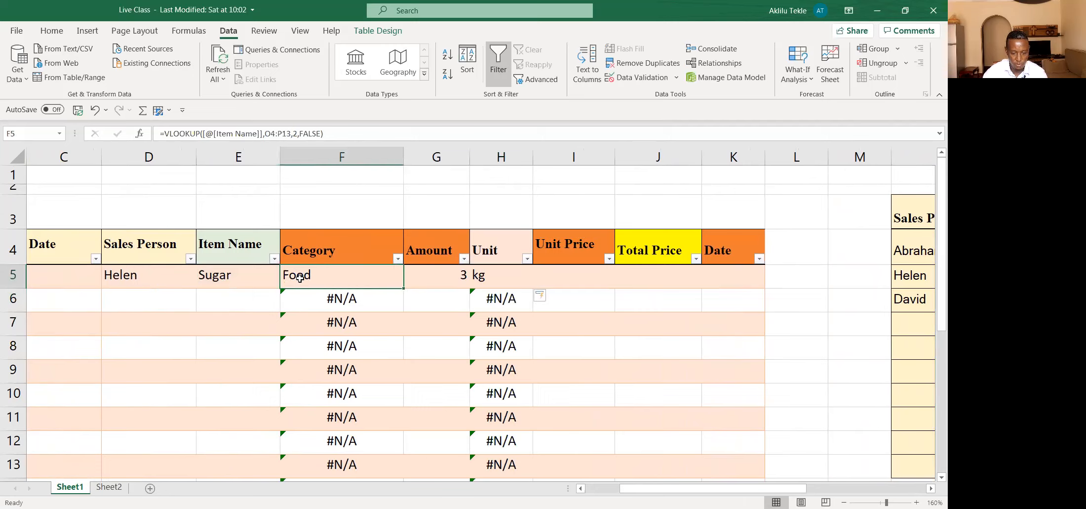
left_click(490, 281)
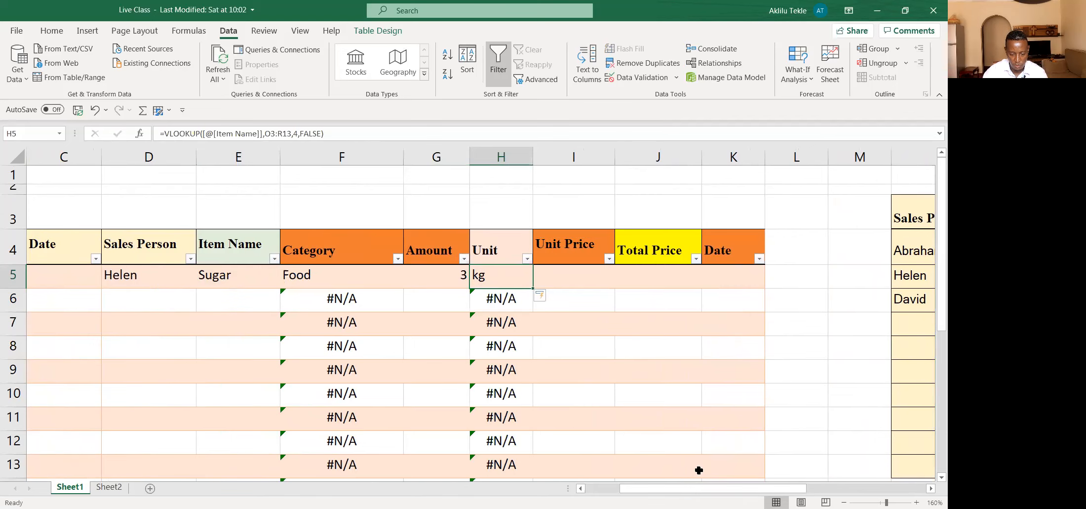
Step: Begin a VLOOKUP formula in Unit Price cell I5 with the same row's Item Name as the lookup value
scroll(456, 347, "down", 3, "ctrl")
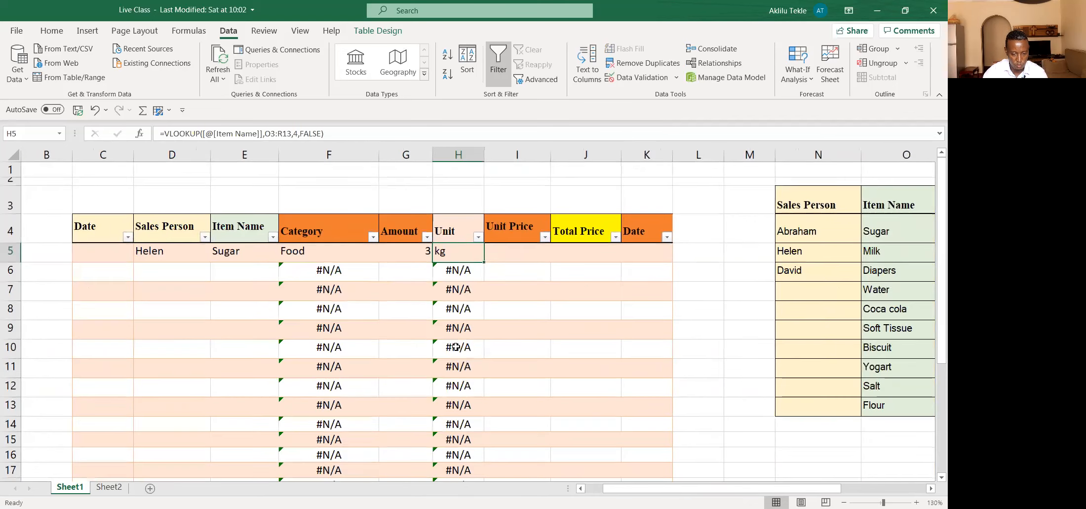
scroll(456, 347, "down", 1, "ctrl")
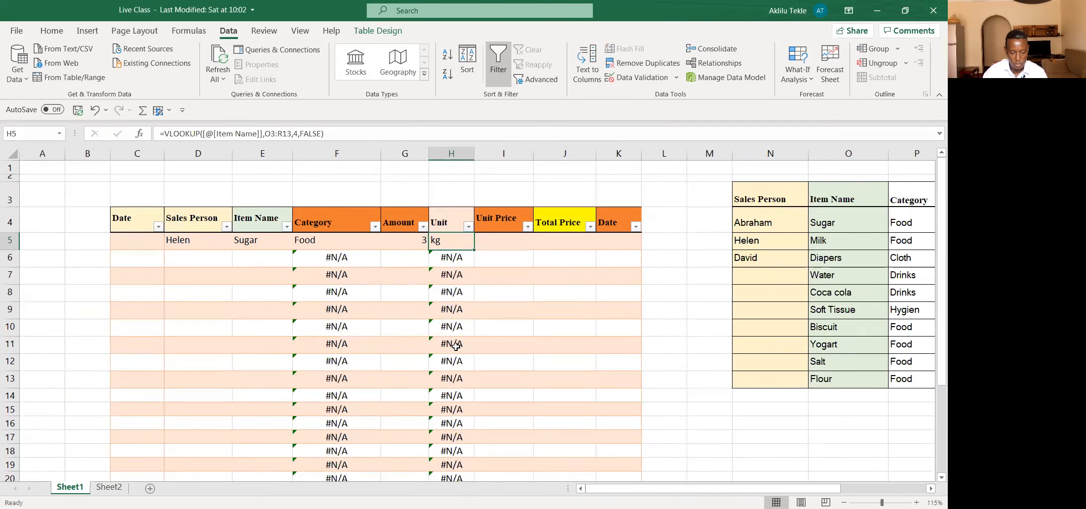
left_click(516, 249)
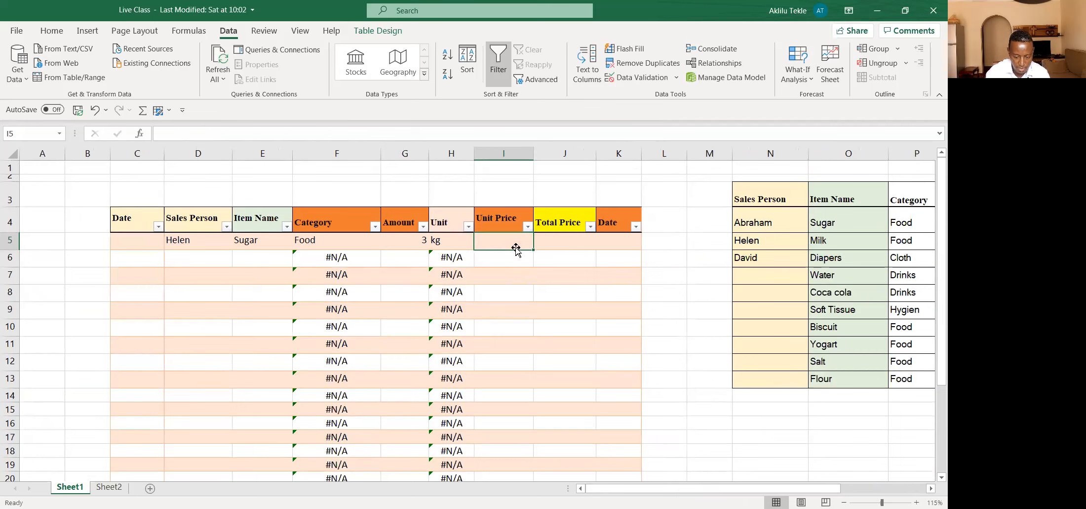
type("=")
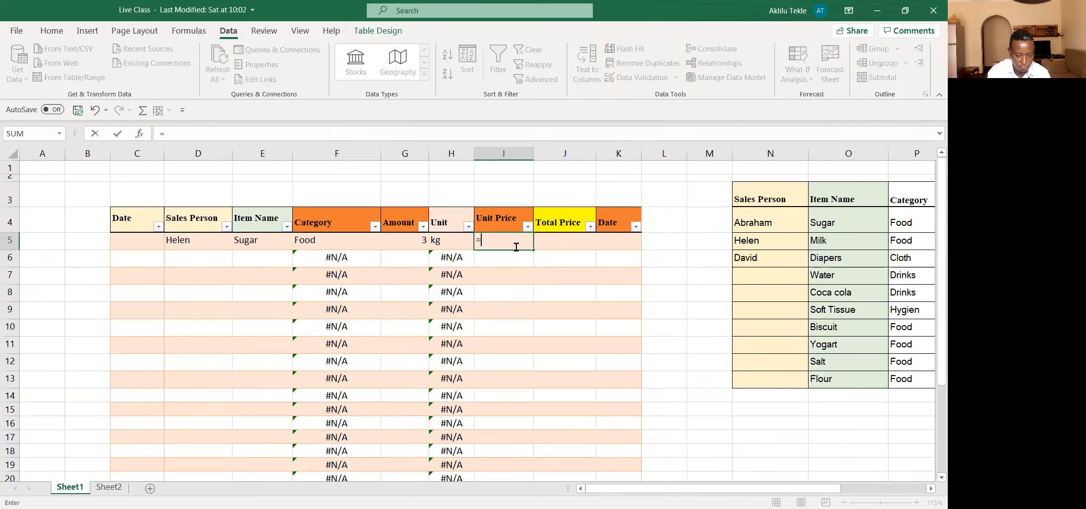
type("vl")
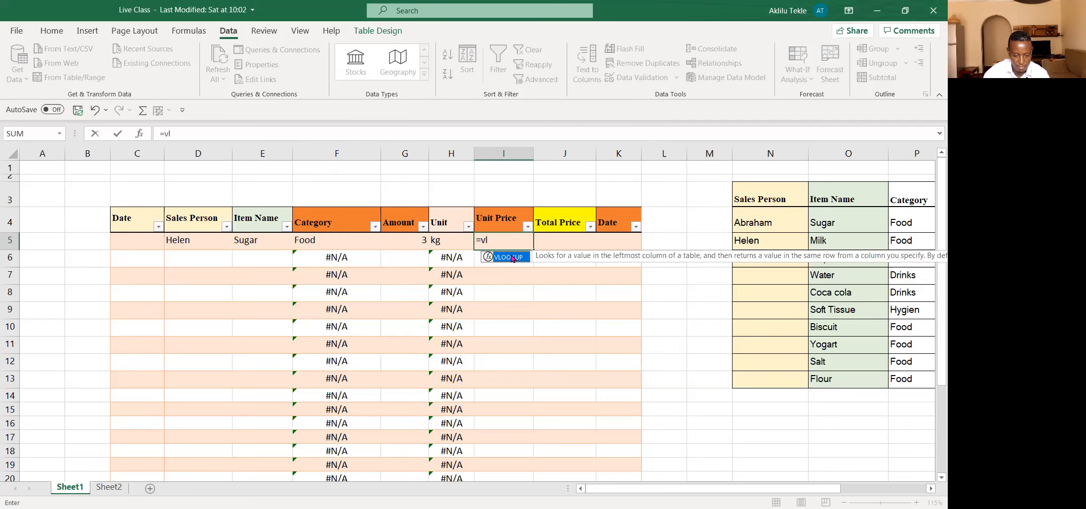
double_click(513, 257)
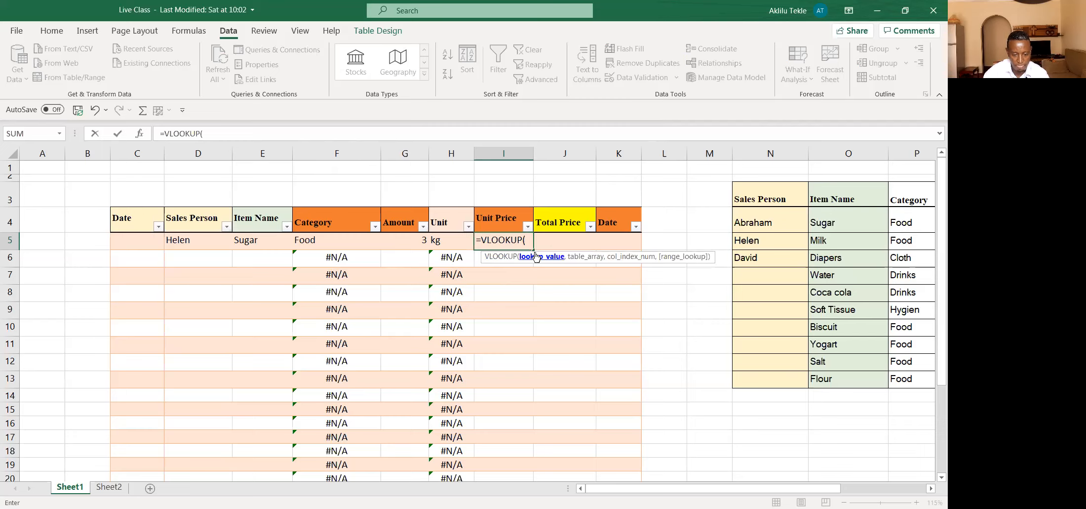
left_click(259, 242)
type(",")
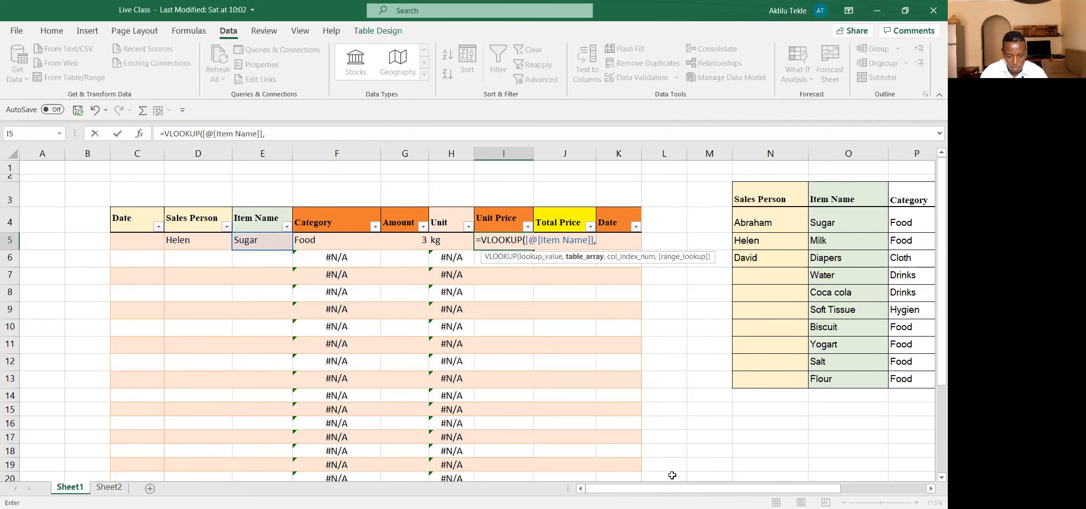
Step: Set the Unit Price VLOOKUP's table array to the reference list's O4:S13 and its column index to 5
left_click_drag(672, 491, 740, 492)
left_click(617, 218)
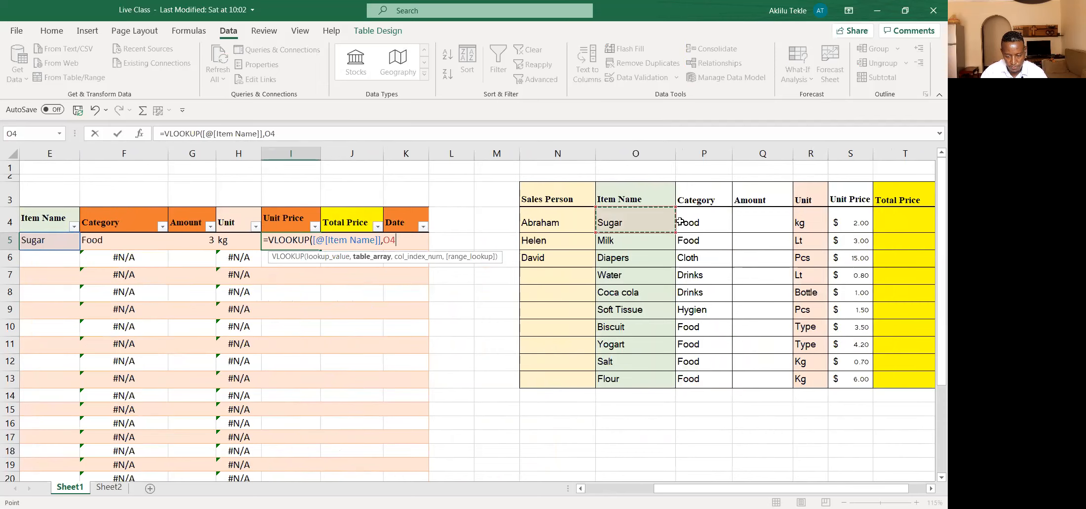
left_click_drag(680, 221, 851, 379)
type(",")
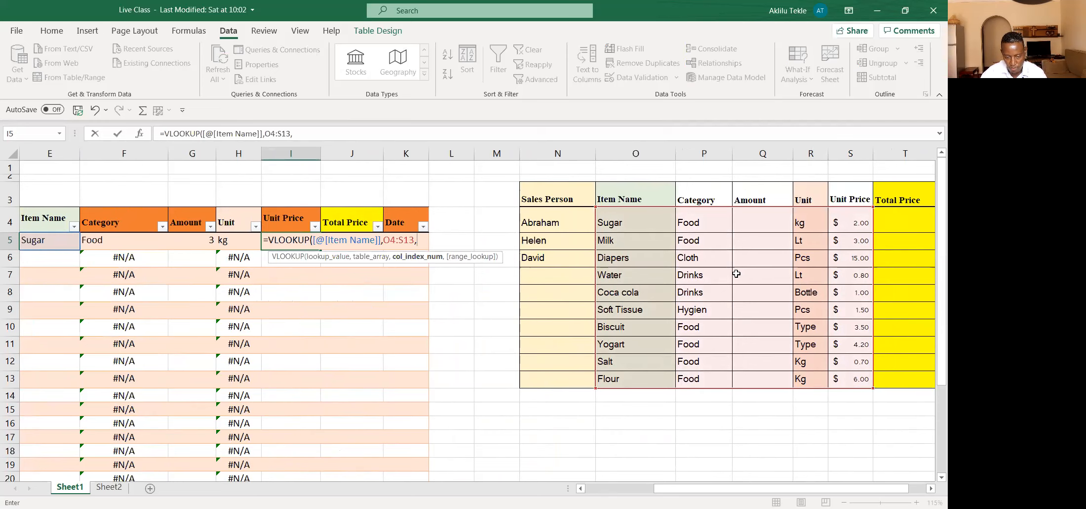
type("5")
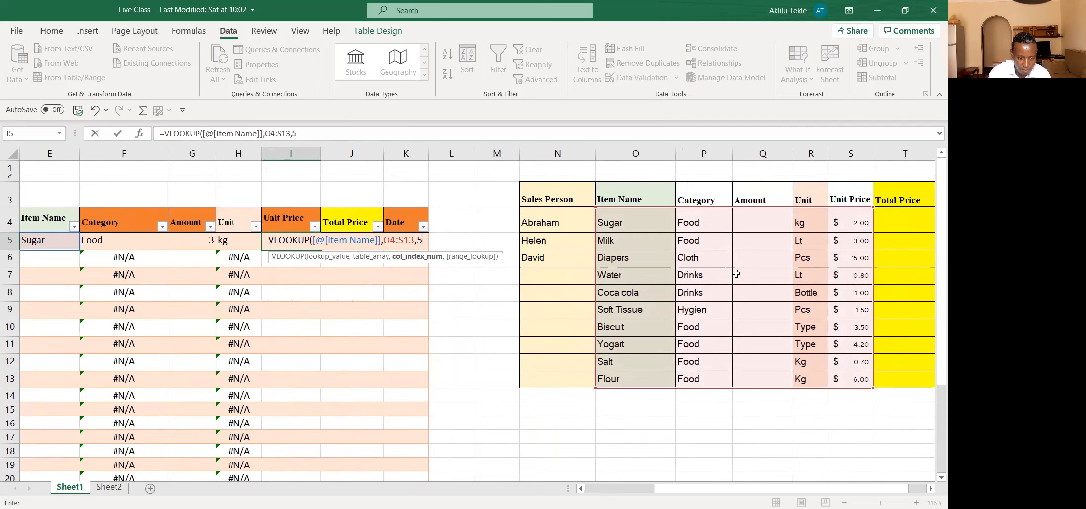
type(",")
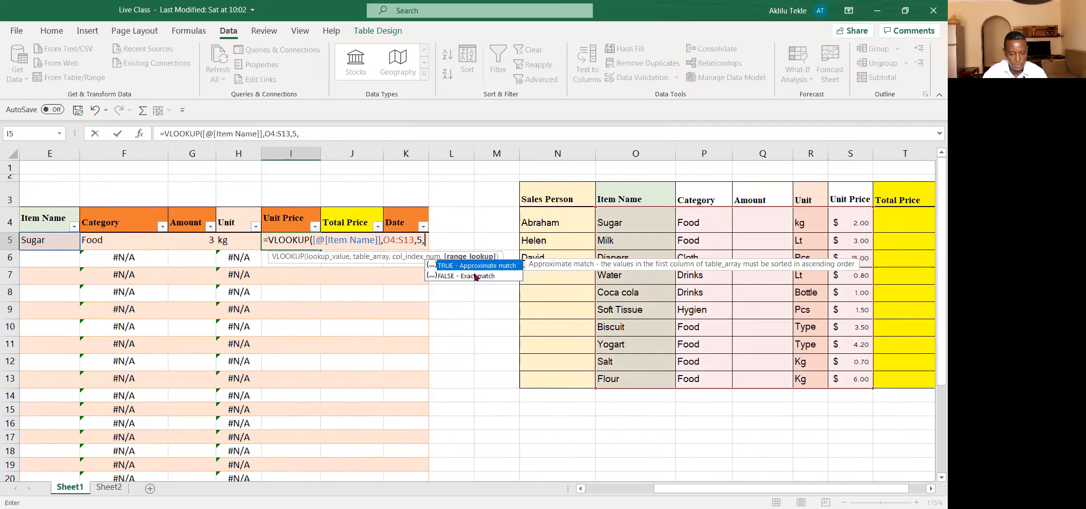
type("F")
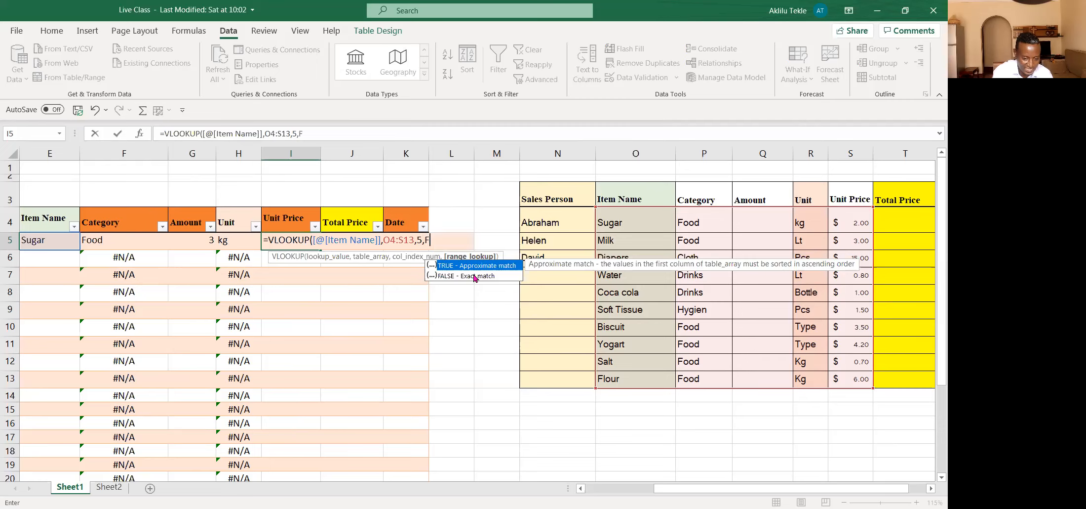
type("alse)")
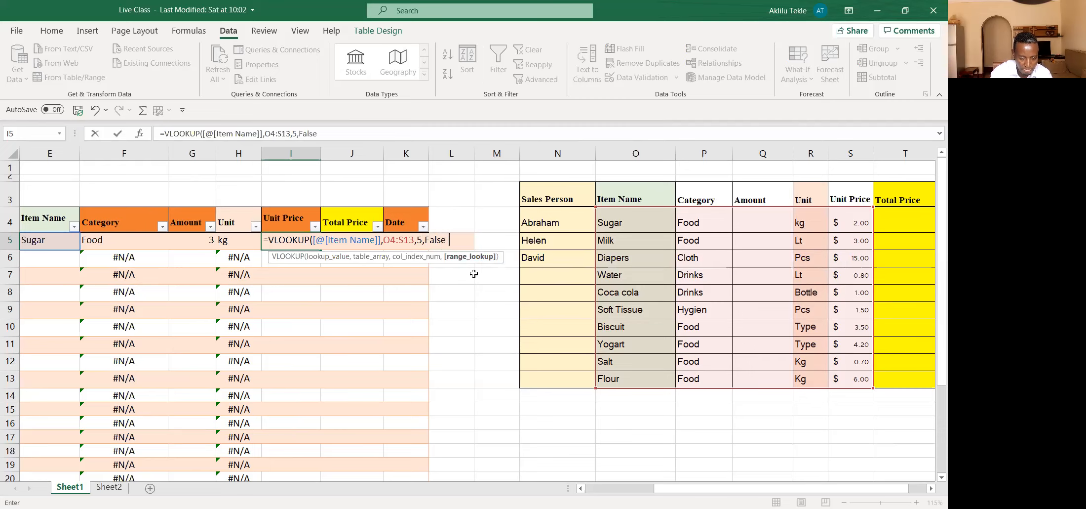
Step: Set the Unit Price VLOOKUP to FALSE for an exact match, complete the formula and check it in I5
key("Return")
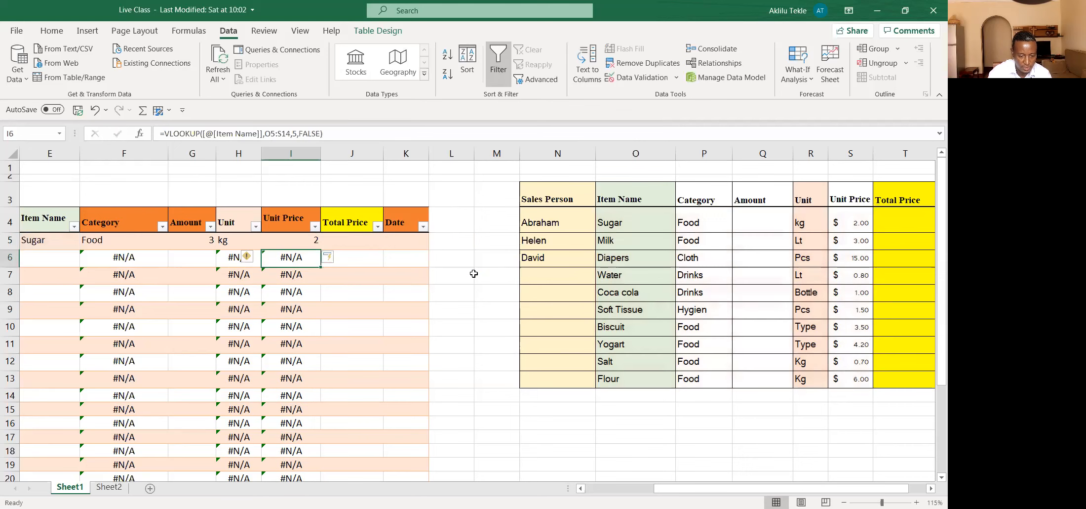
left_click(299, 241)
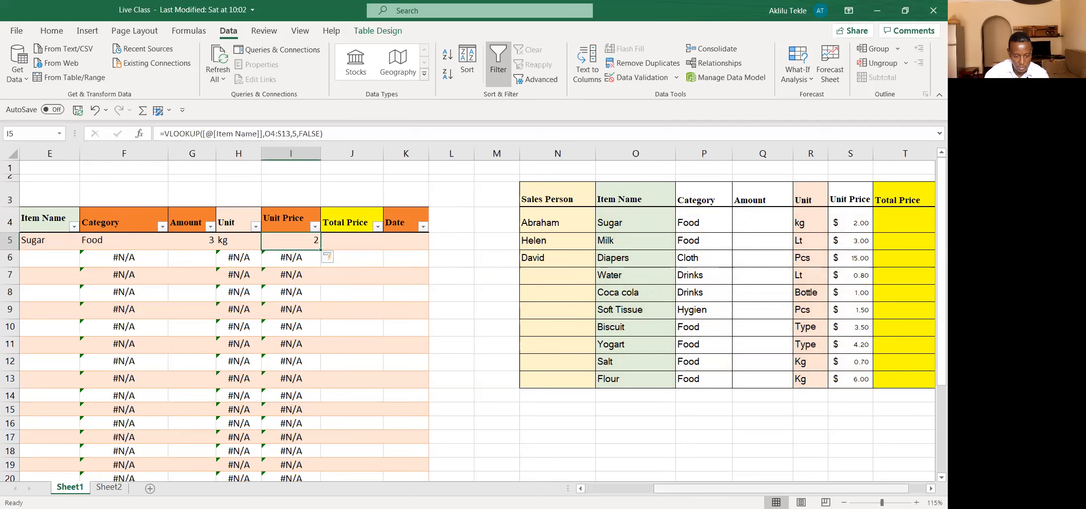
Step: Enter a Total Price formula in J5 that multiplies the row's Amount by its Unit Price
left_click(354, 243)
type("=")
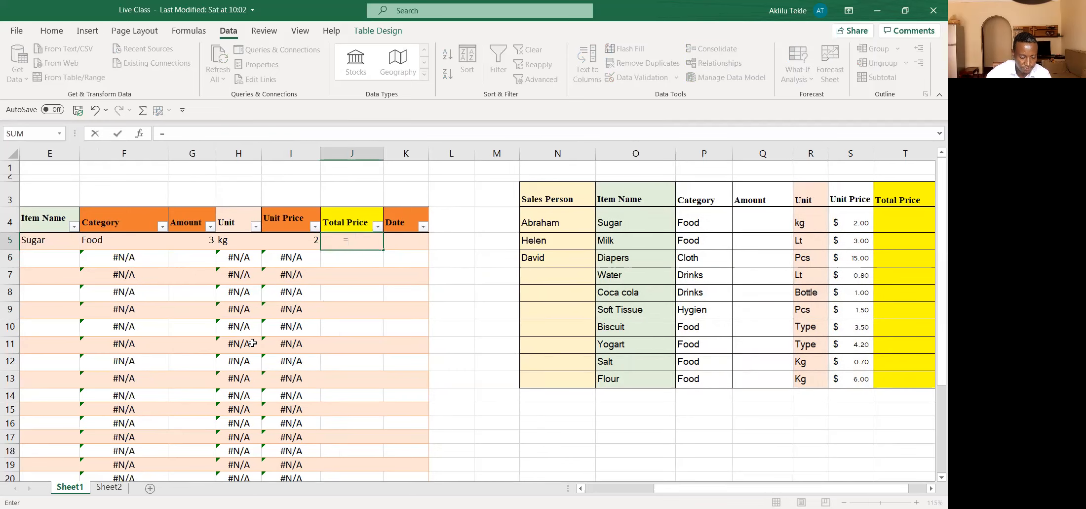
left_click(193, 245)
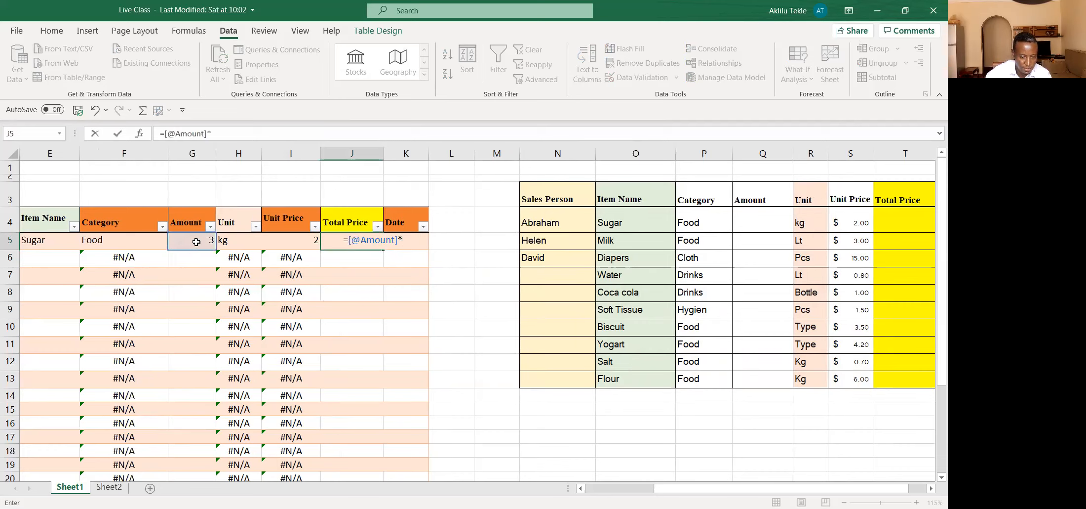
left_click(287, 238)
key("Return")
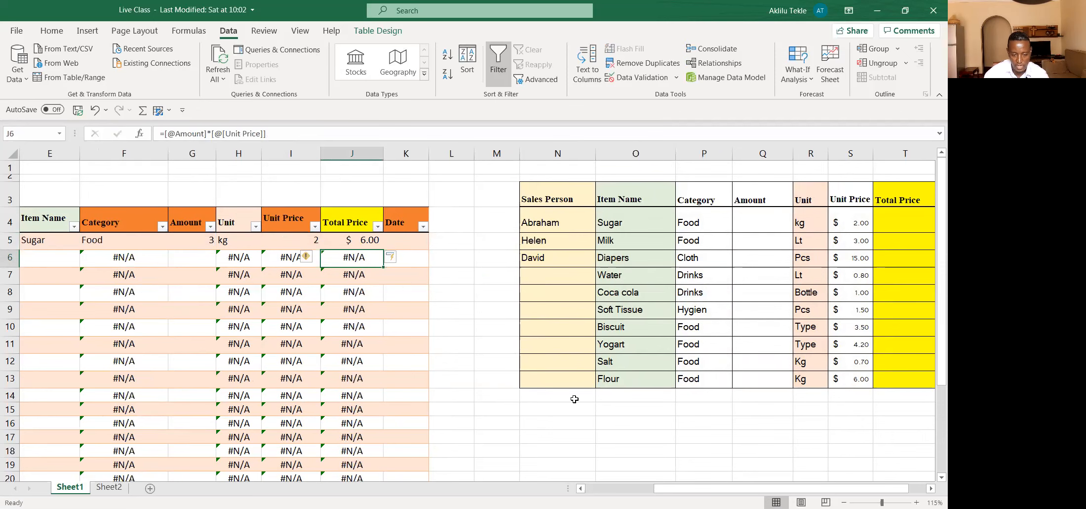
Step: Fill the first sales record in row 5 down the sales table through row 12
left_click_drag(662, 491, 627, 491)
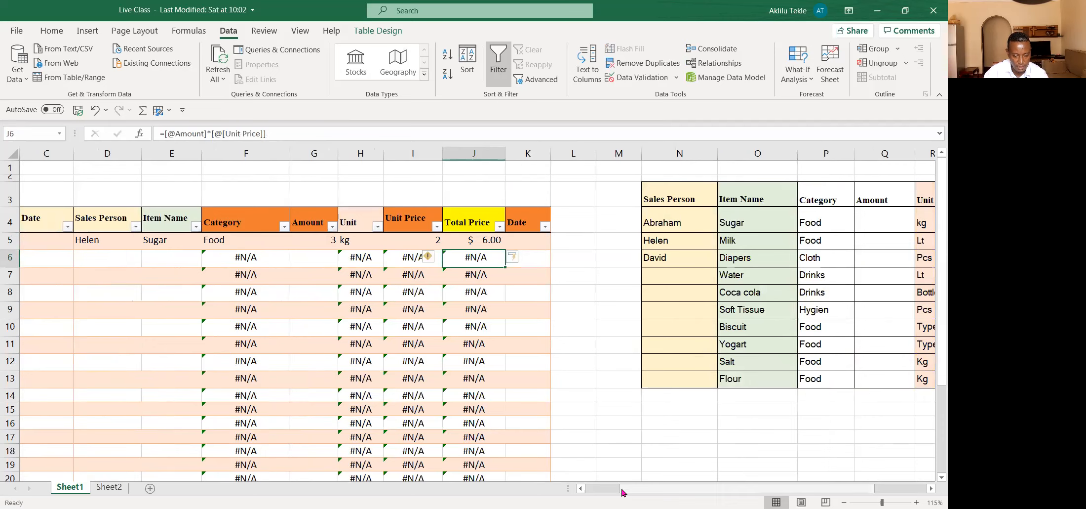
left_click_drag(622, 491, 606, 490)
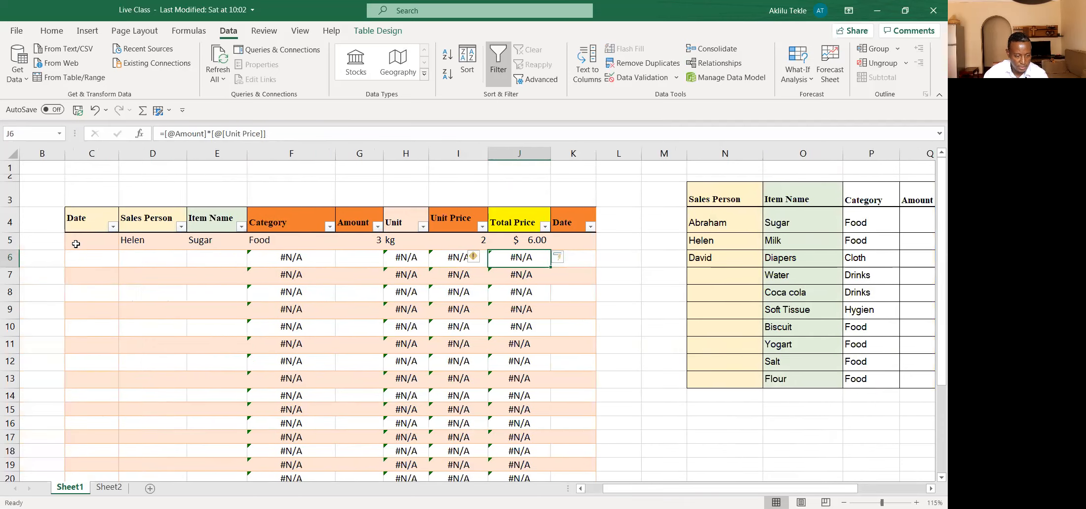
left_click_drag(74, 237, 551, 370)
left_click(609, 345)
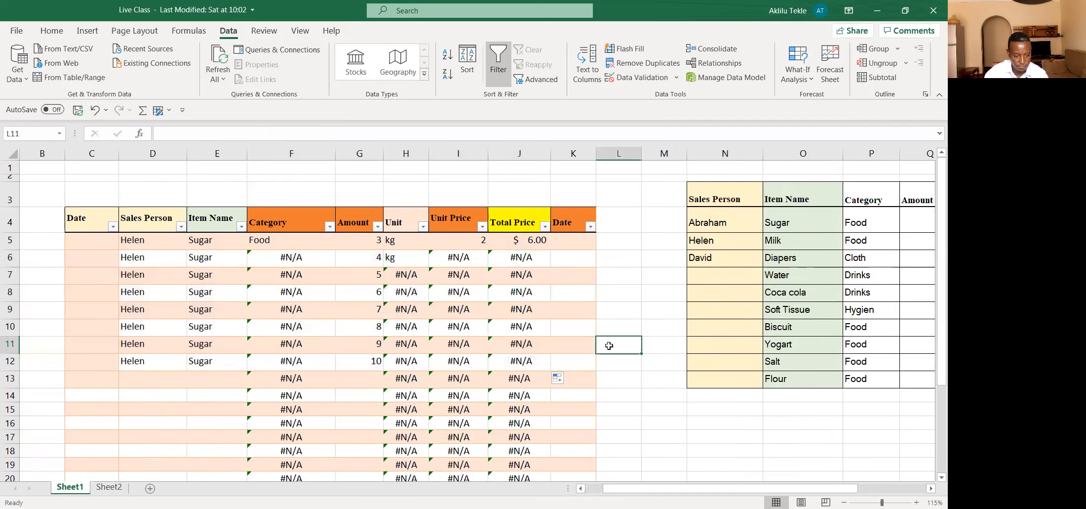
Step: Clear the copied Item Name and Sales Person entries from rows 6 to 12 of the sales table
left_click(292, 307)
left_click_drag(207, 260, 226, 362)
key("Delete")
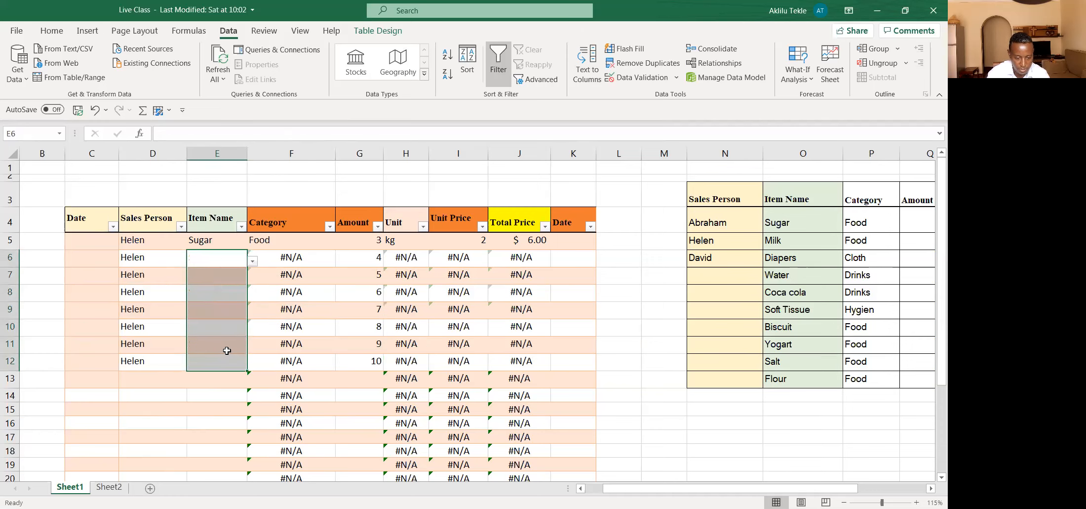
left_click_drag(142, 267, 142, 292)
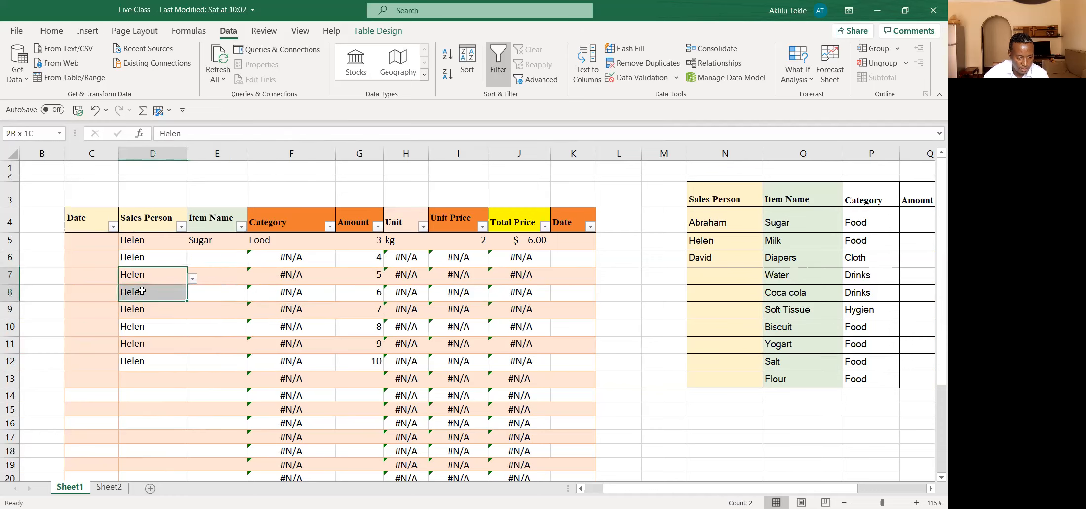
left_click_drag(146, 259, 140, 360)
key("Delete")
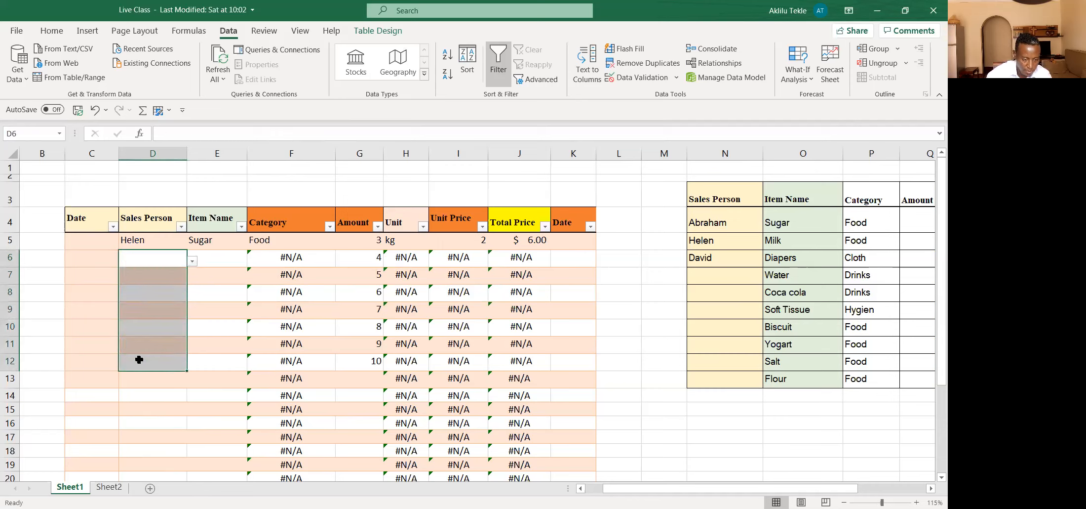
Step: Choose the same sales person as in row 5 for cell D6 from its validated list
left_click(170, 357)
left_click(158, 263)
left_click(192, 261)
left_click(147, 283)
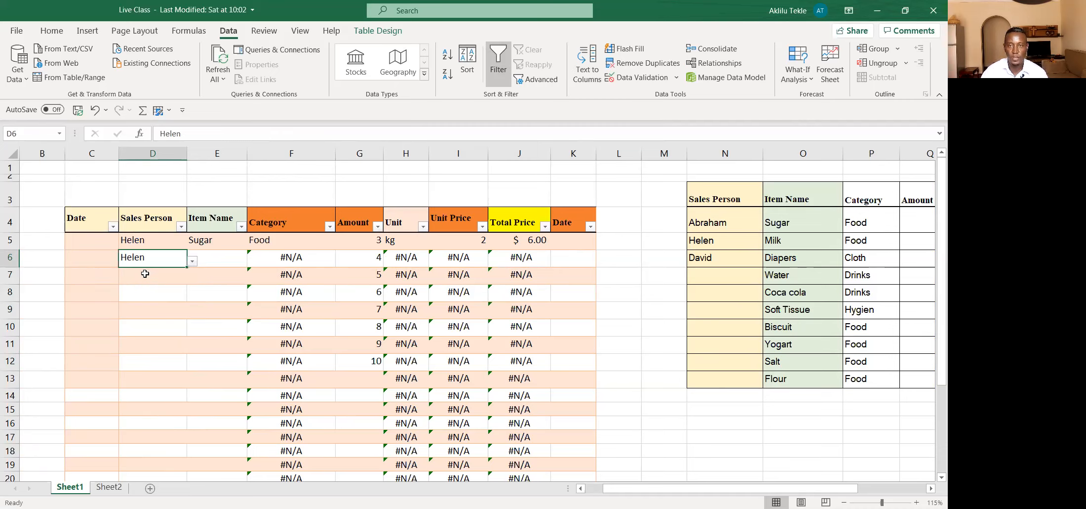
left_click(192, 260)
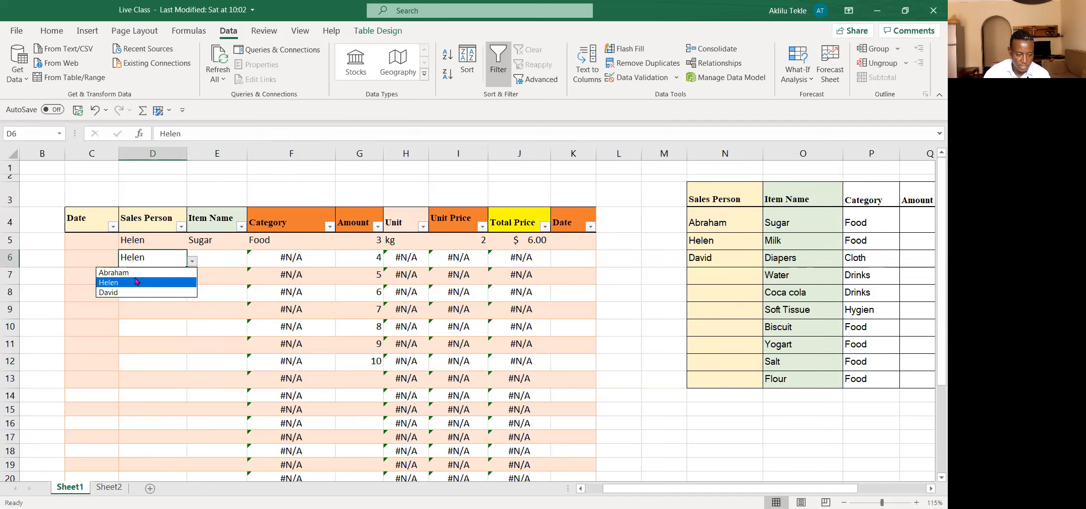
left_click(136, 281)
Step: Choose Water as row 6's item name and set that row's amount to 3
left_click(203, 256)
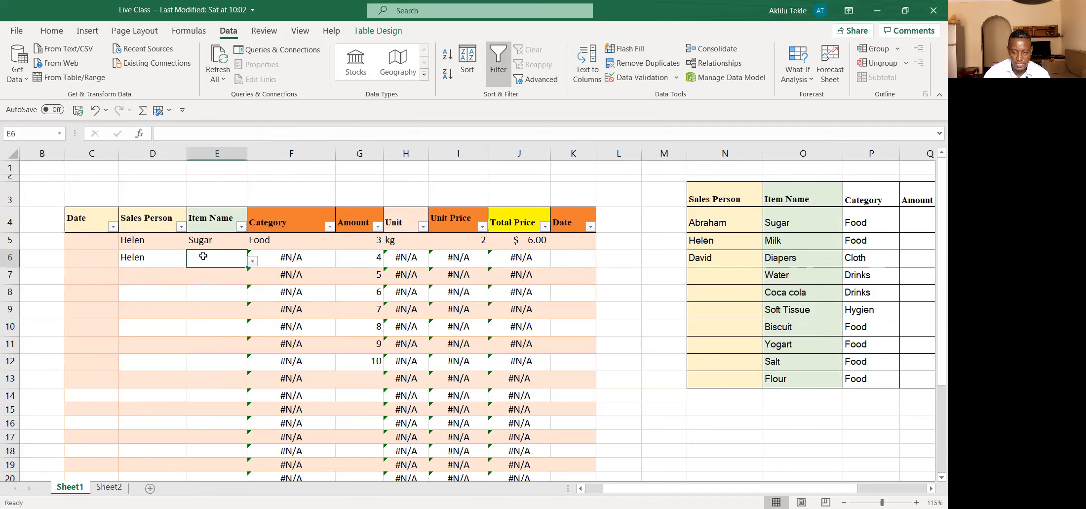
left_click(253, 262)
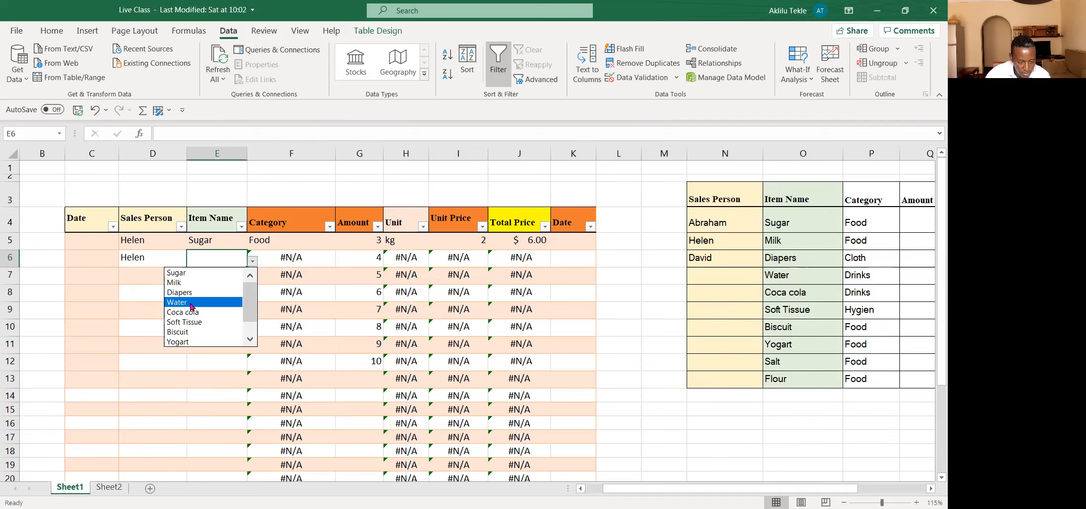
left_click(194, 302)
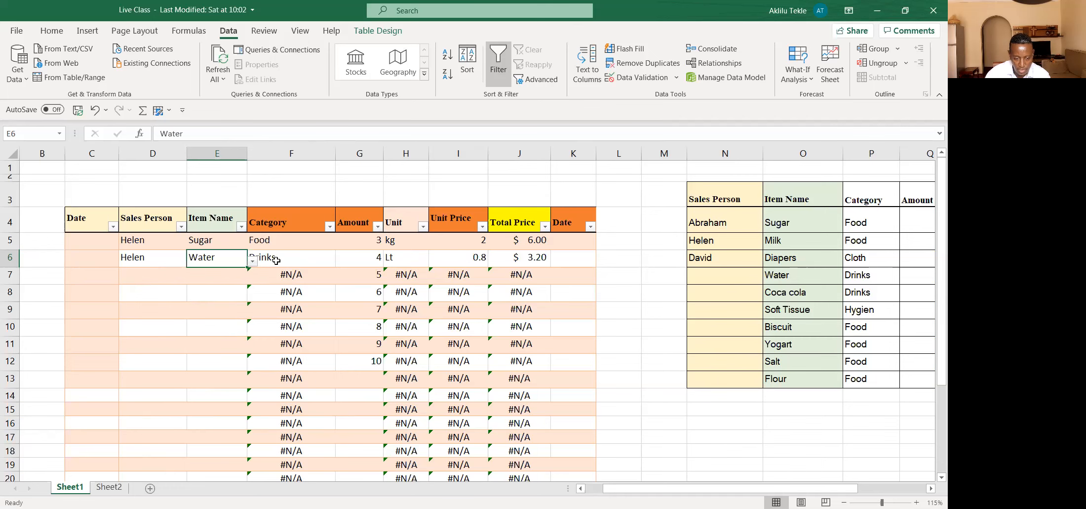
scroll(277, 260, "up", 2, "ctrl")
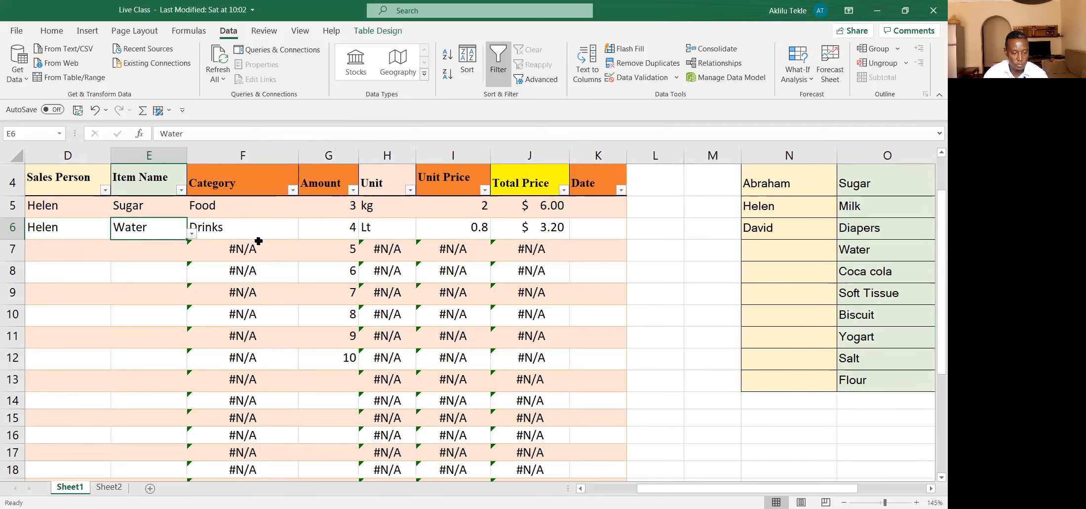
left_click(341, 230)
type("3")
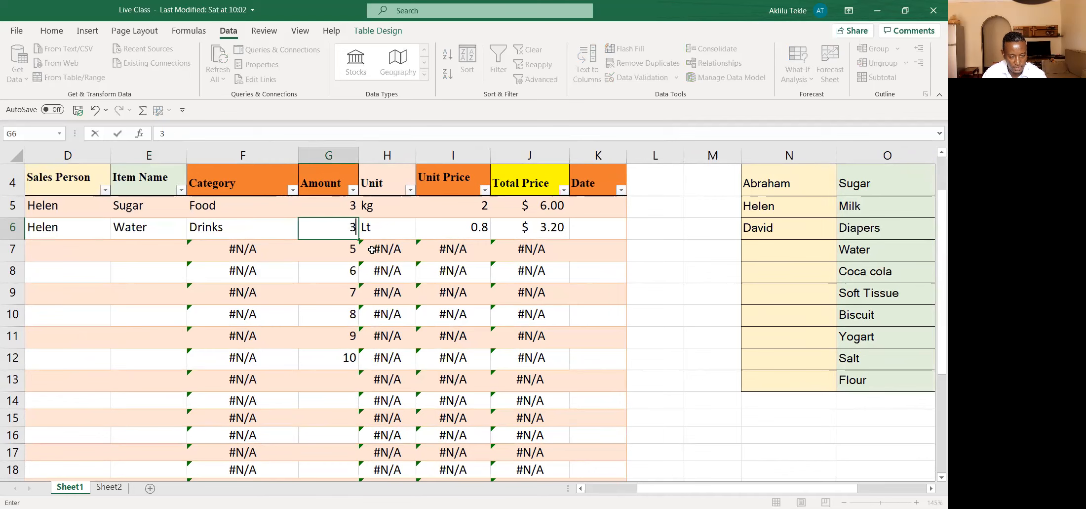
left_click(400, 273)
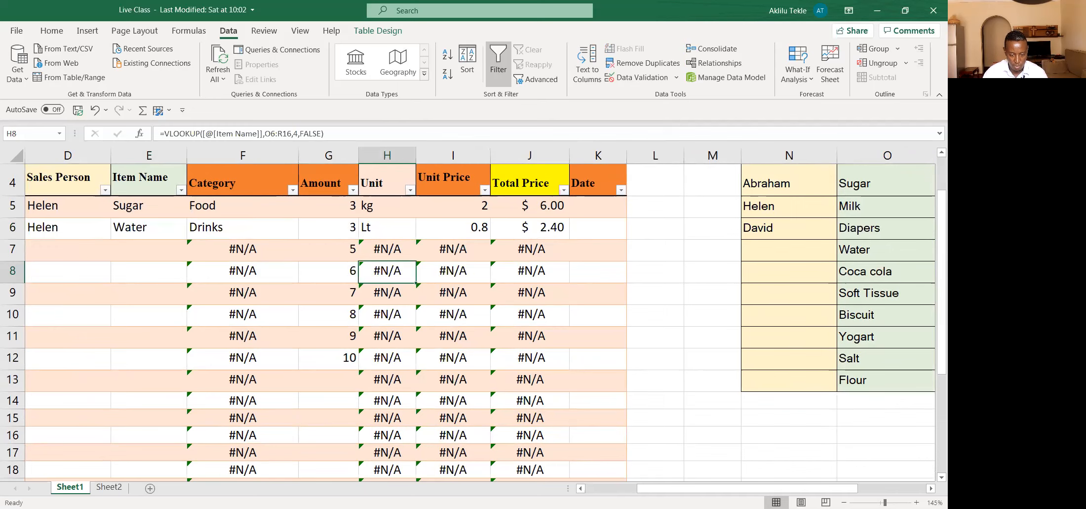
Step: Choose the same sales person as in the rows above for cell D7 from its validated list
left_click_drag(661, 492, 610, 493)
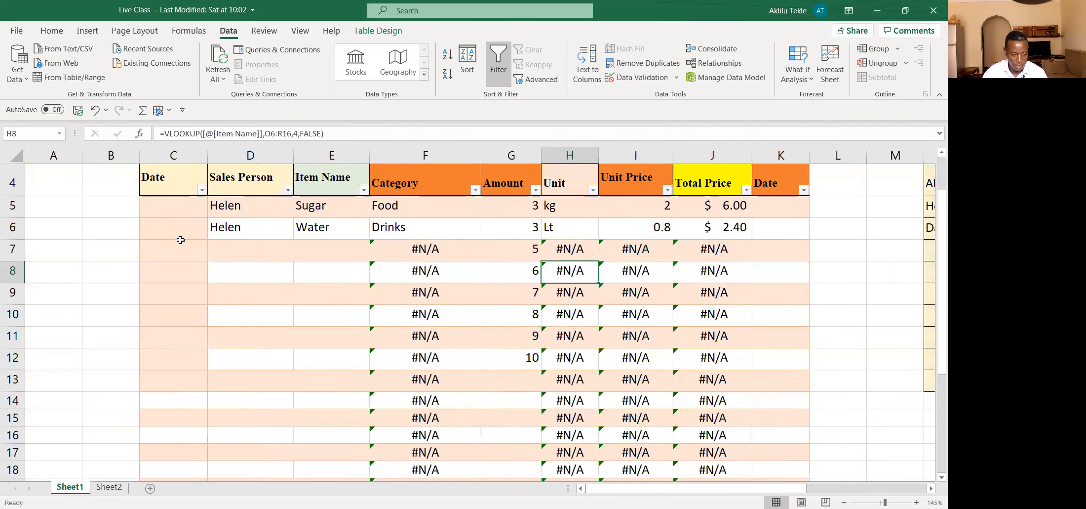
left_click(239, 251)
left_click(298, 256)
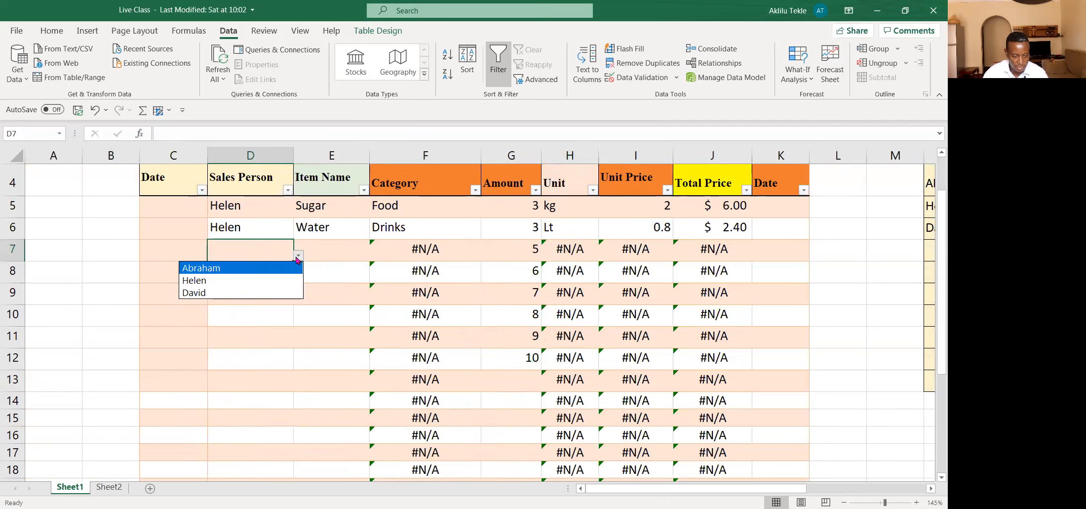
left_click(245, 284)
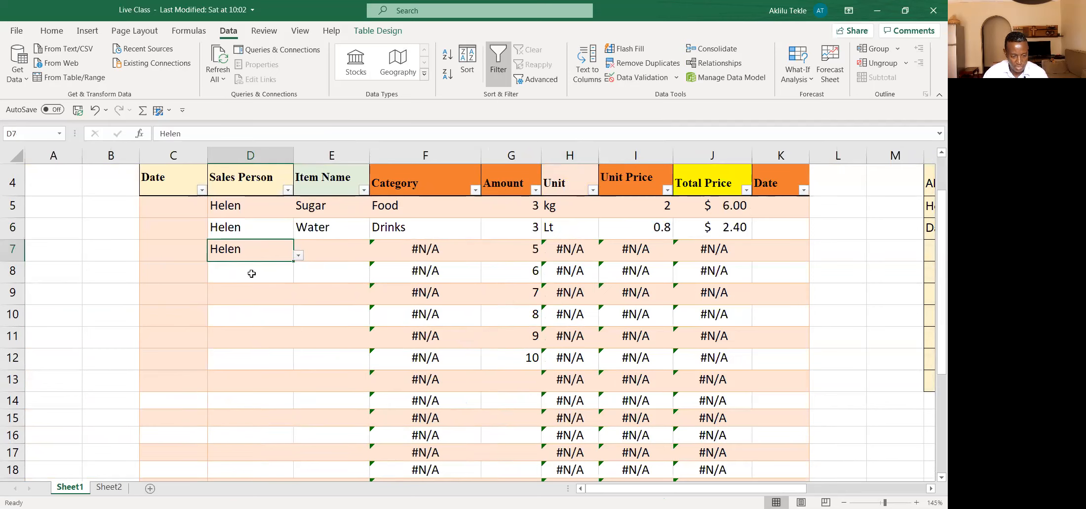
Step: Choose Yogart as row 7's item name from the validated list in cell E7
left_click(321, 250)
left_click(373, 256)
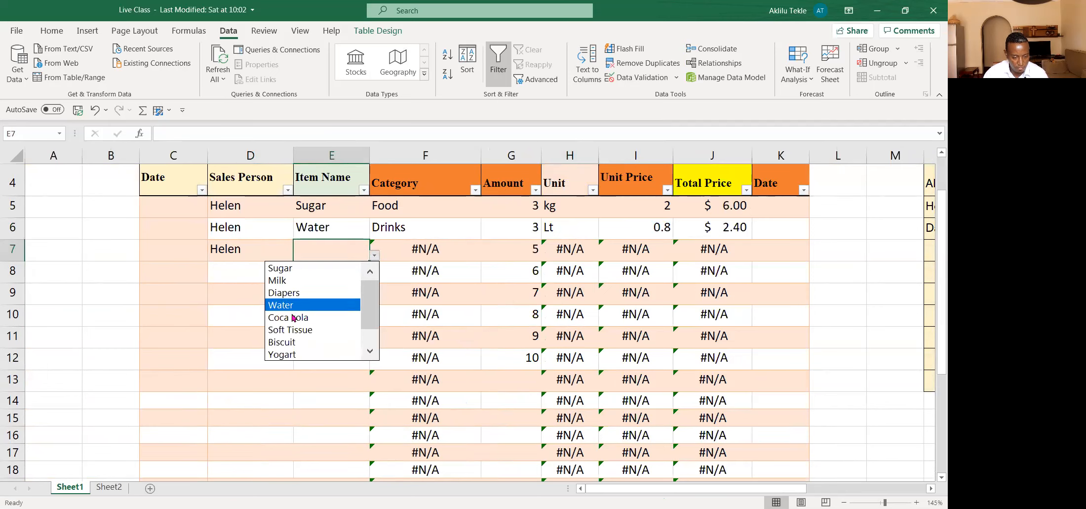
left_click(286, 354)
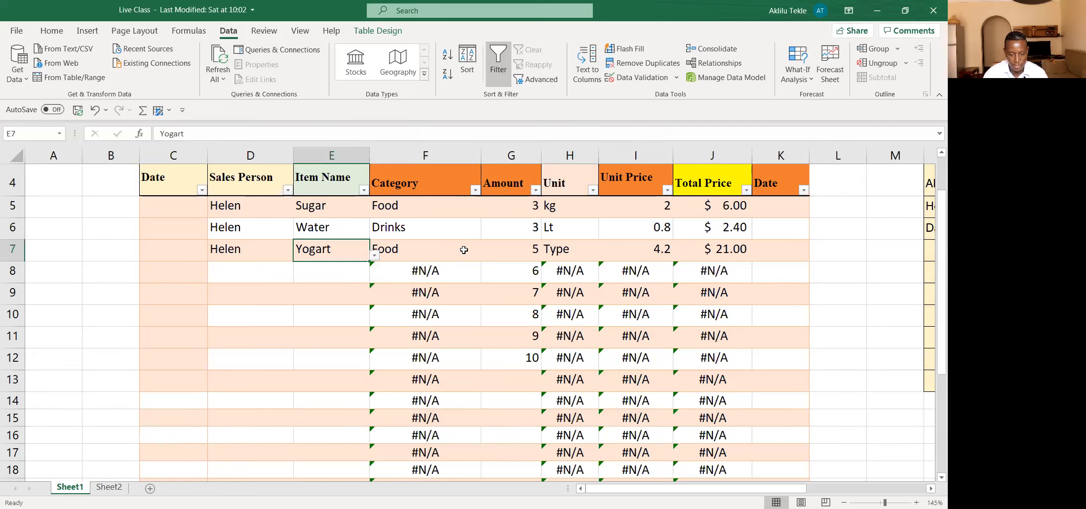
Step: Clear the amounts in rows 7 to 12, set row 7's amount to 3, and check its unit price and total price formulas
left_click(520, 252)
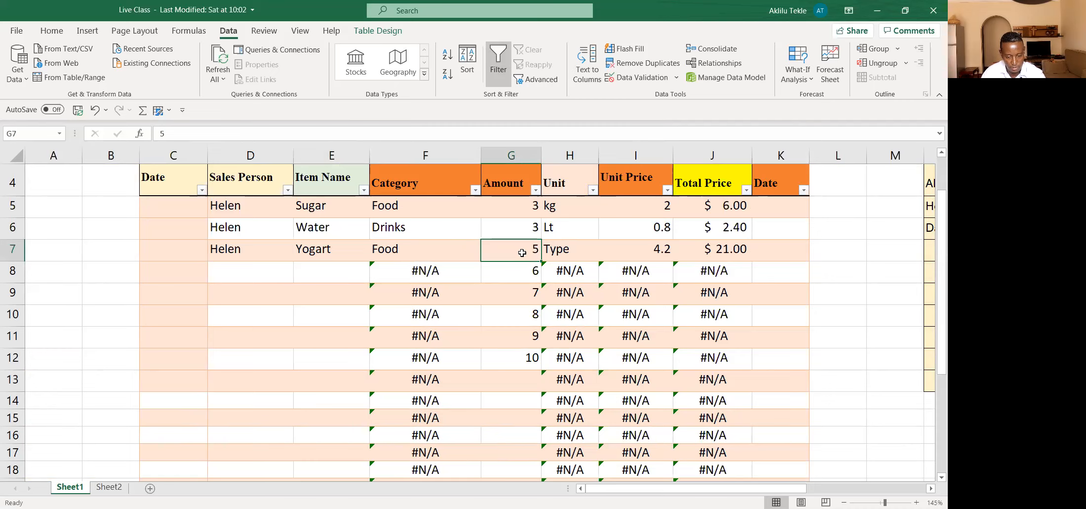
left_click_drag(521, 252, 521, 361)
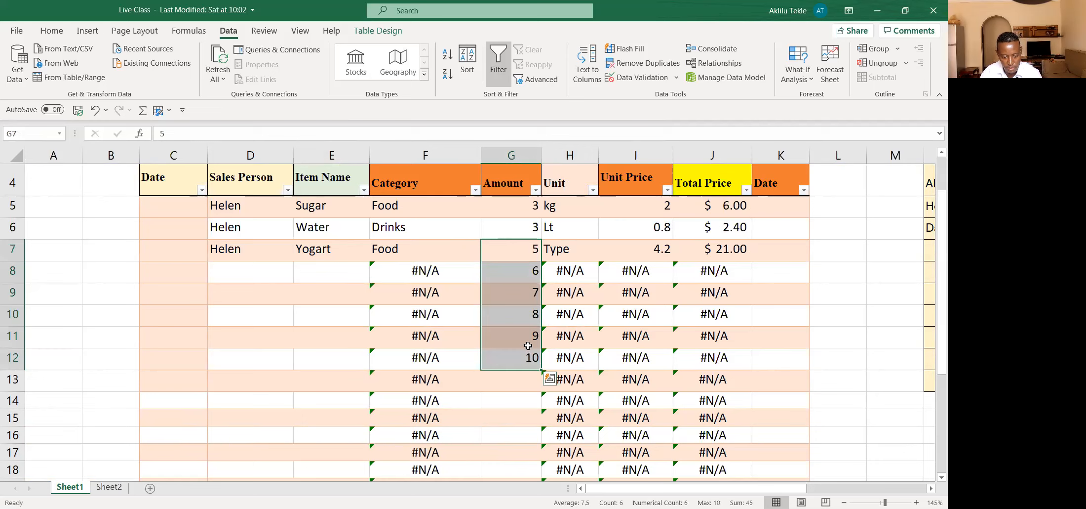
key("Delete")
left_click(516, 258)
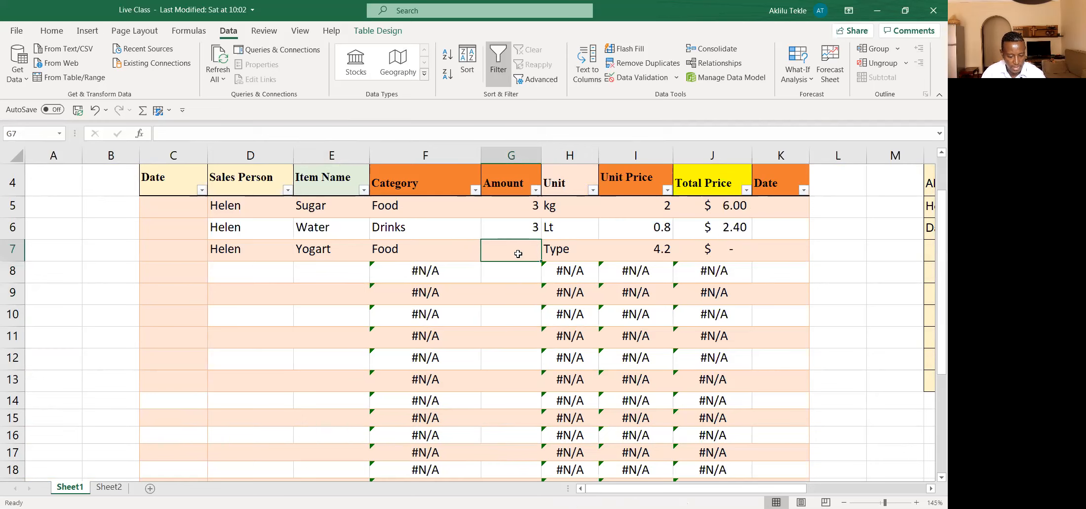
type("3")
left_click(532, 298)
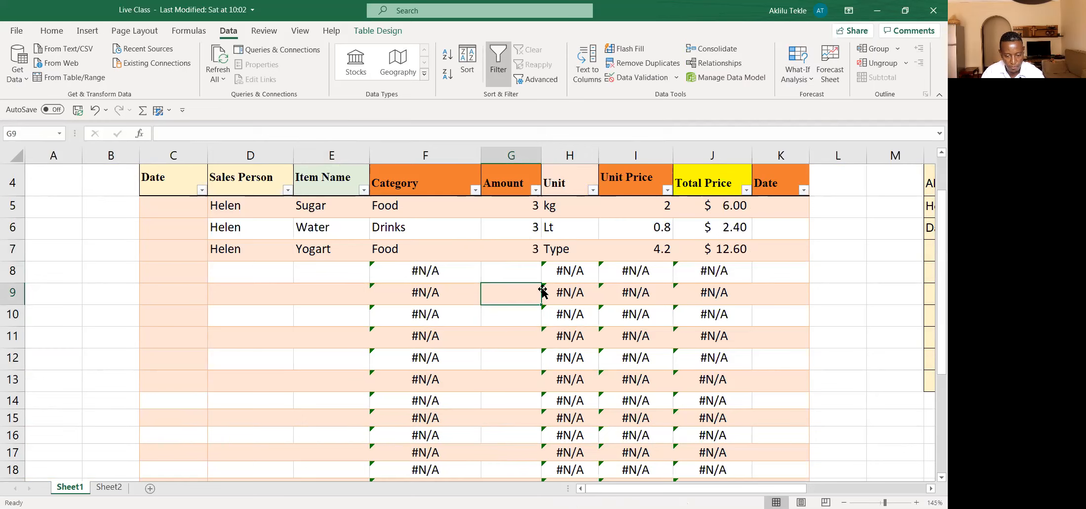
left_click(661, 251)
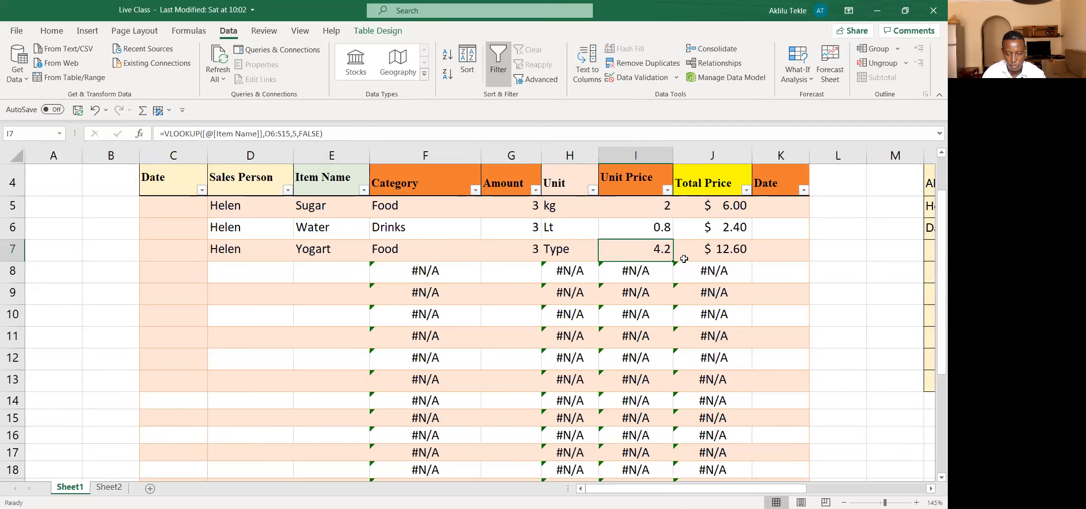
left_click(714, 252)
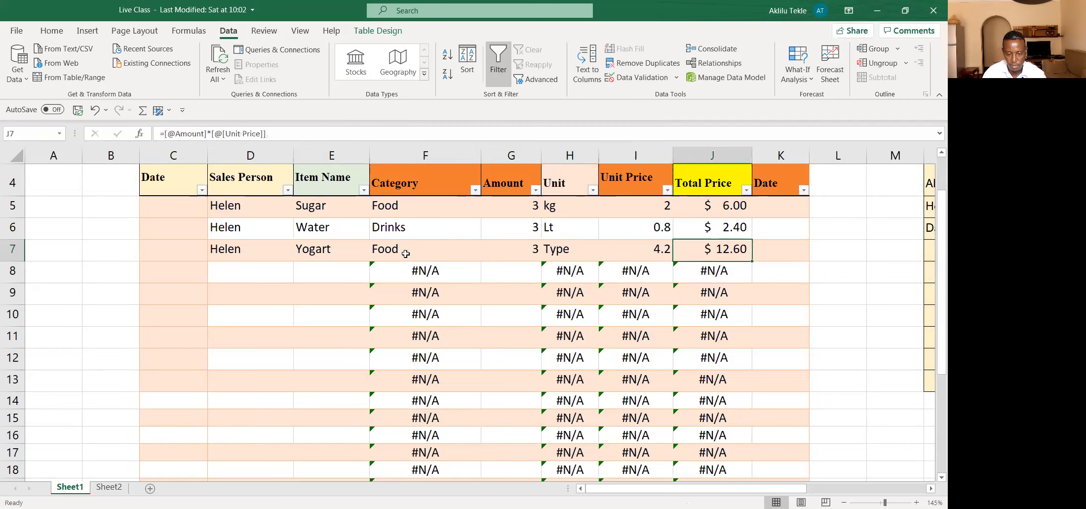
Step: Fill row 8 from the validated lists with the same sales person as in row 7 and Coca cola as the item name
left_click(249, 272)
left_click(299, 277)
left_click(242, 302)
left_click(316, 273)
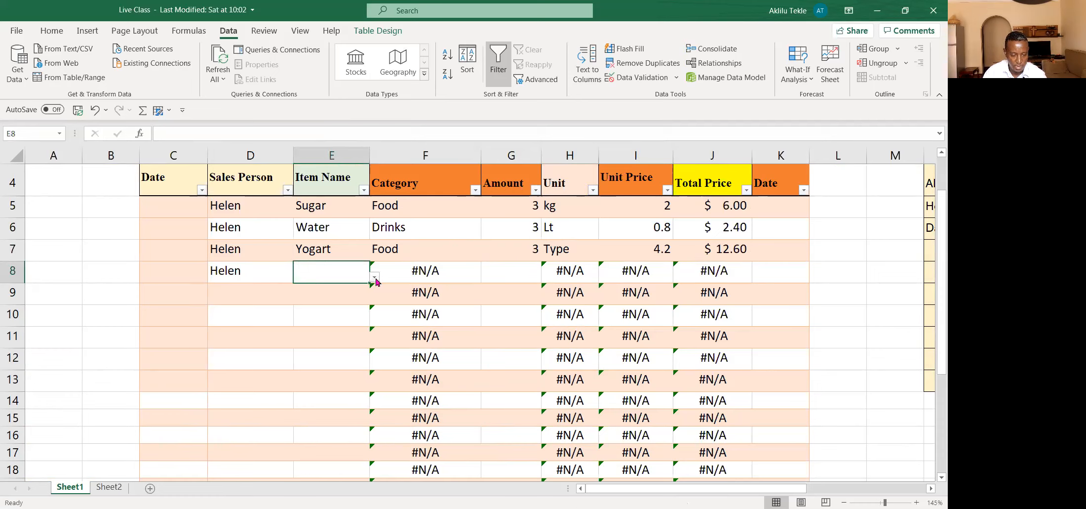
left_click(375, 279)
left_click(302, 341)
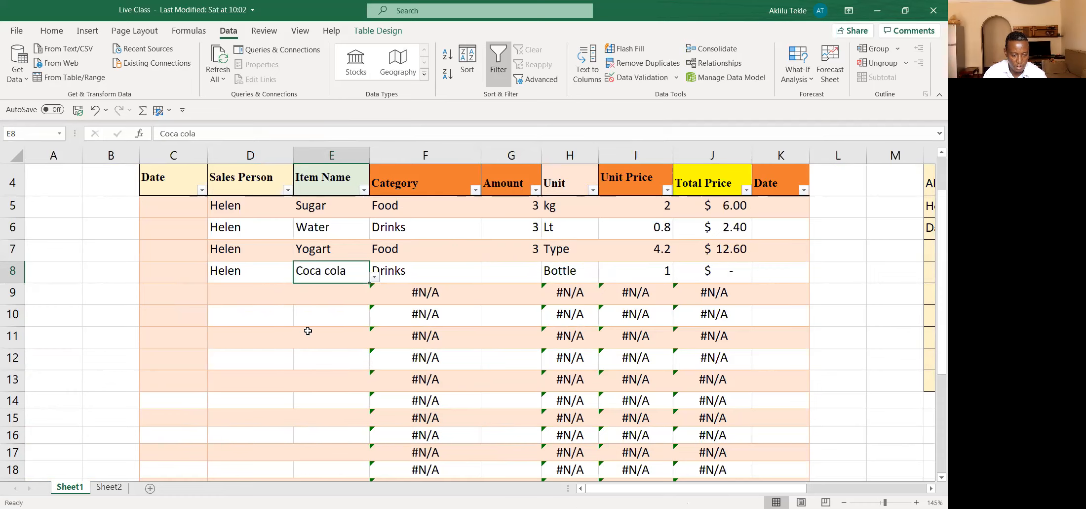
Step: Set row 8's amount to 5 and check the formulas behind its unit and unit price
left_click(499, 277)
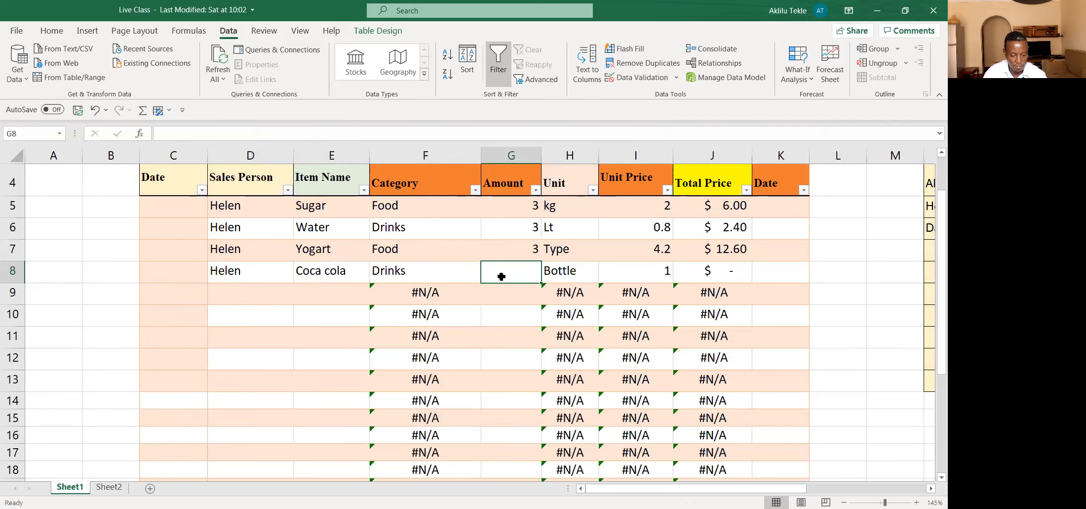
type("5")
key("Return")
left_click(569, 270)
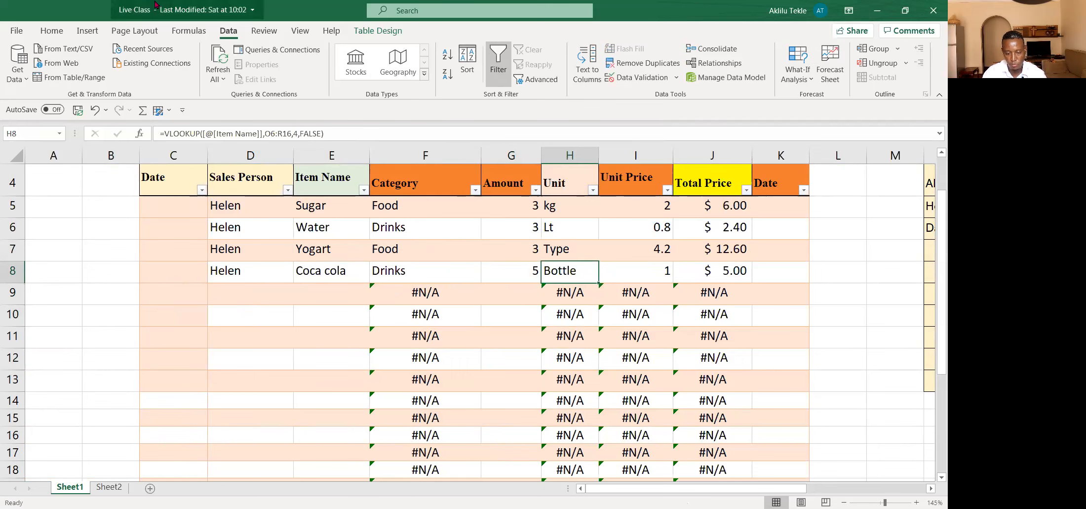
left_click(657, 273)
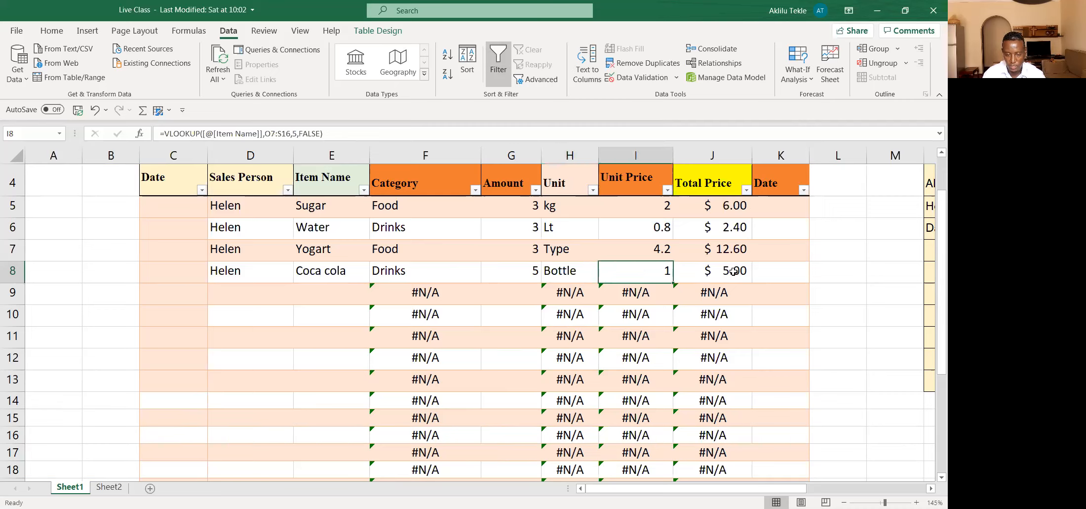
Step: Choose the first sales person in the validated list for cell D9
left_click(258, 292)
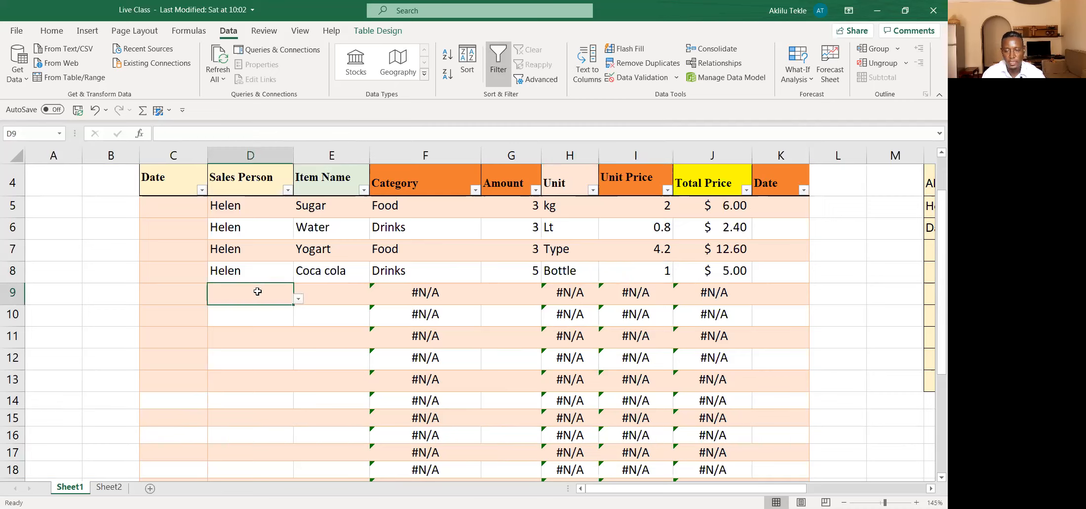
left_click(298, 299)
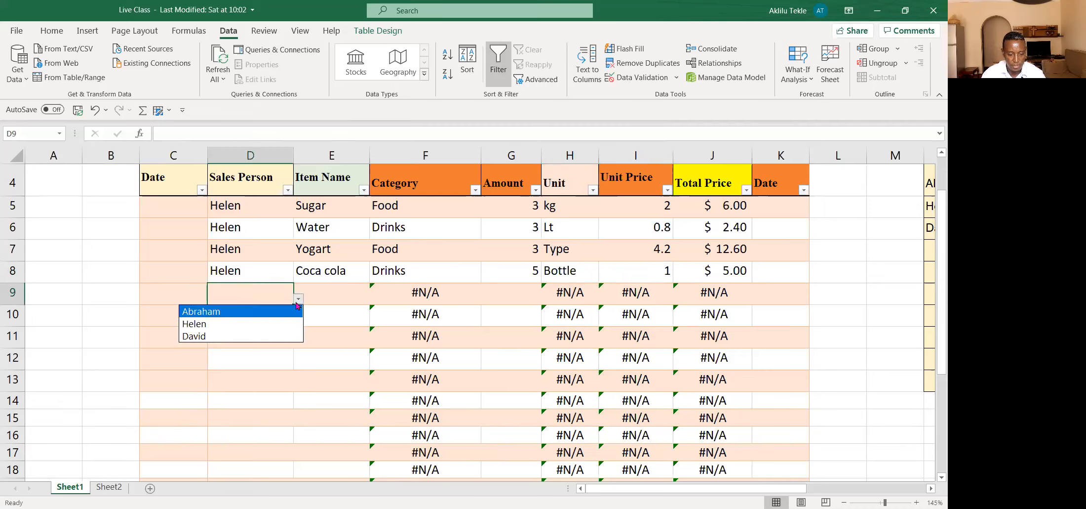
left_click(238, 312)
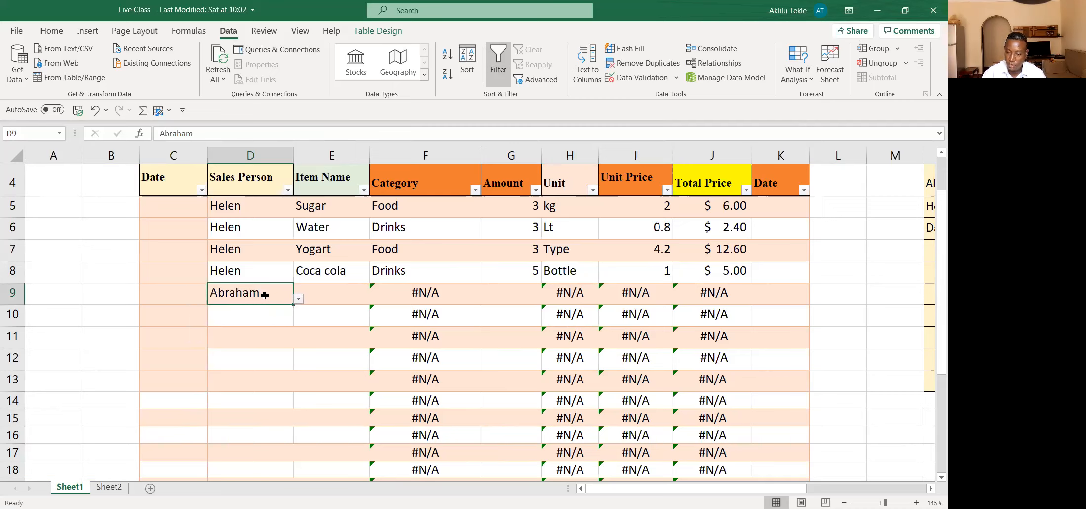
Step: Test cell D9's validation by entering a misspelled sales person name, and discard that entry
type("A")
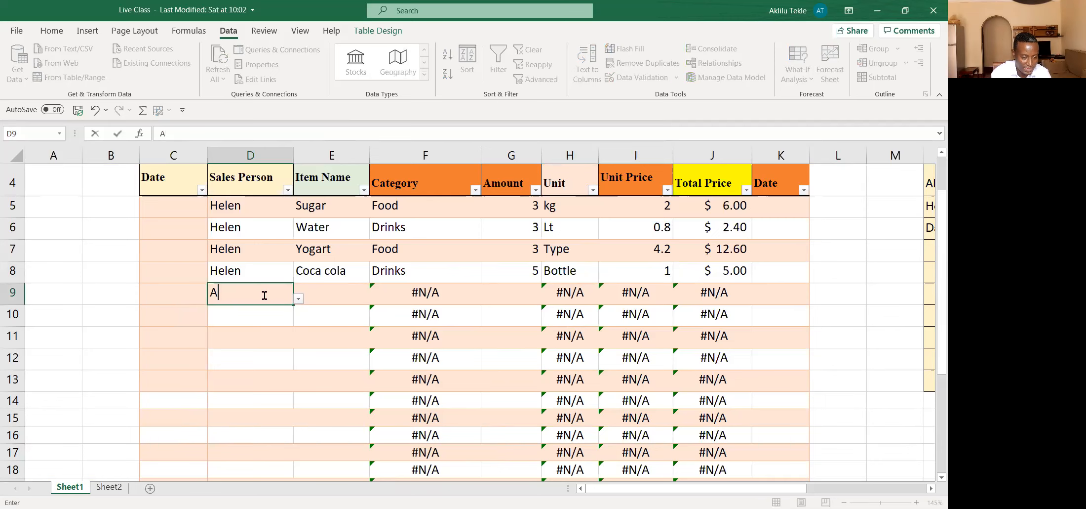
type("breham")
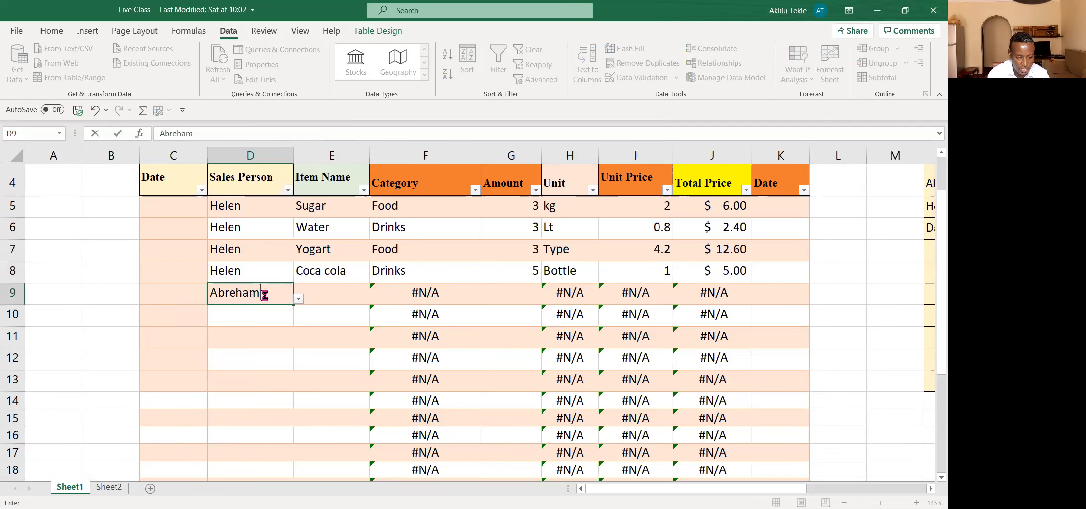
key("Return")
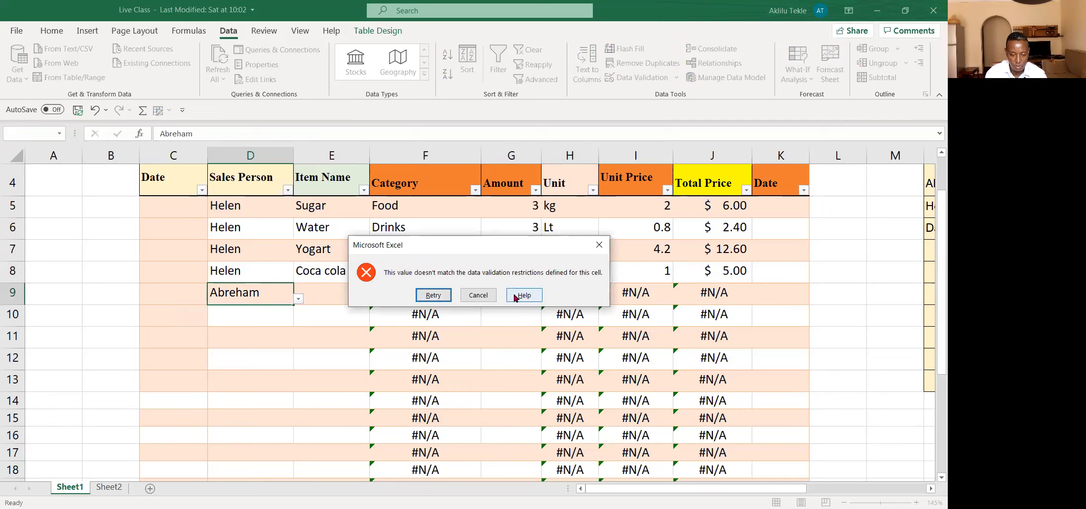
left_click(479, 295)
left_click(340, 318)
left_click(277, 292)
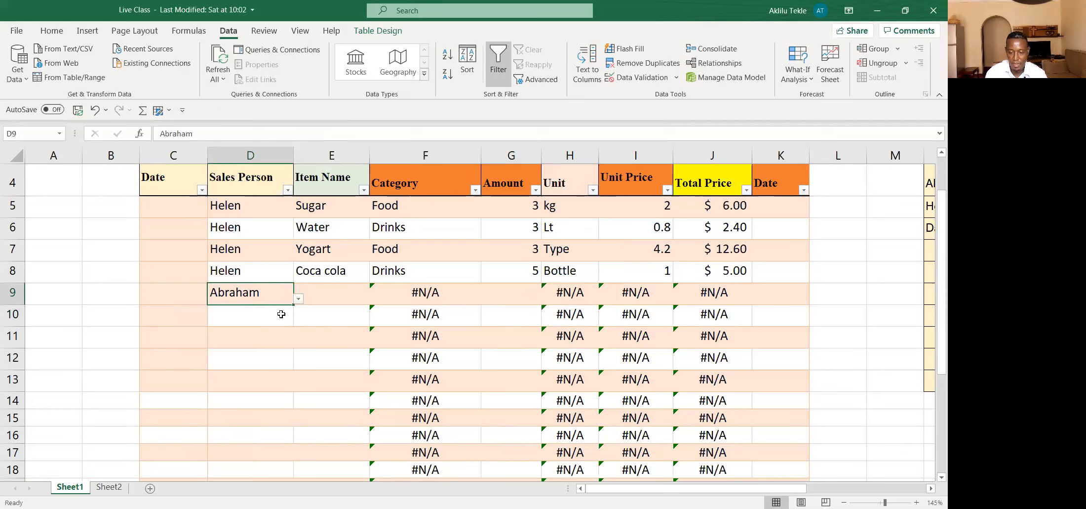
Step: Choose Soft Tissue as row 9's item name and set that row's amount to 6
left_click(323, 299)
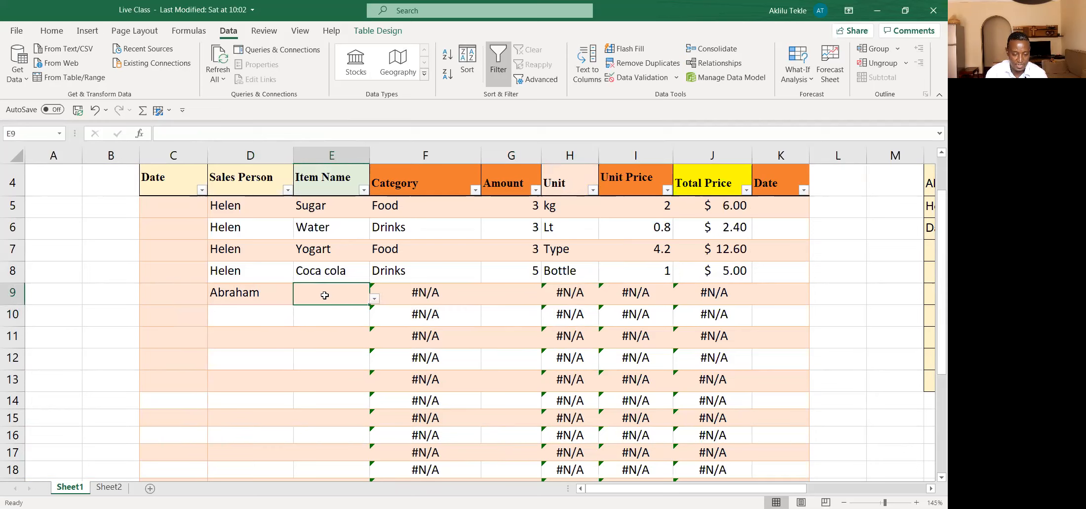
left_click(375, 303)
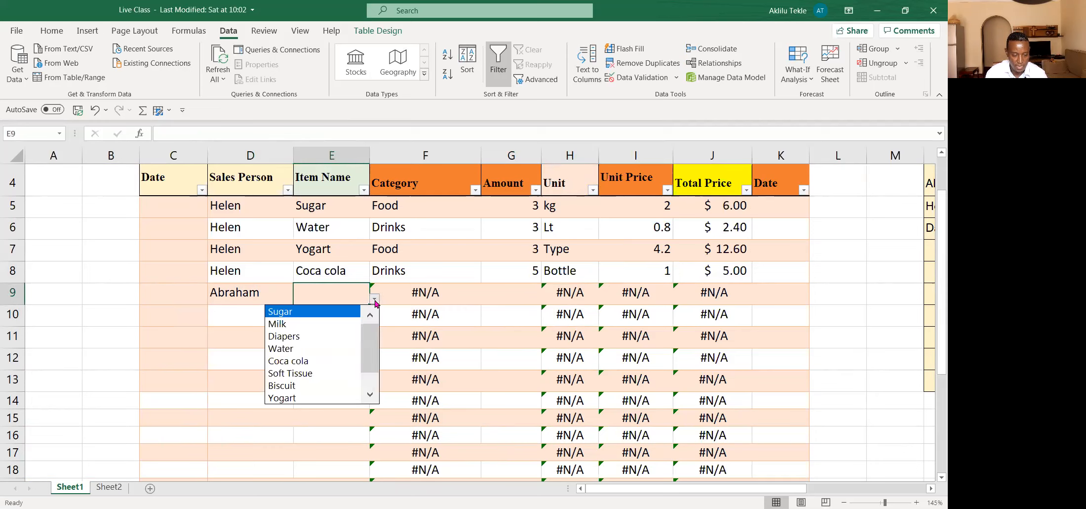
left_click(306, 374)
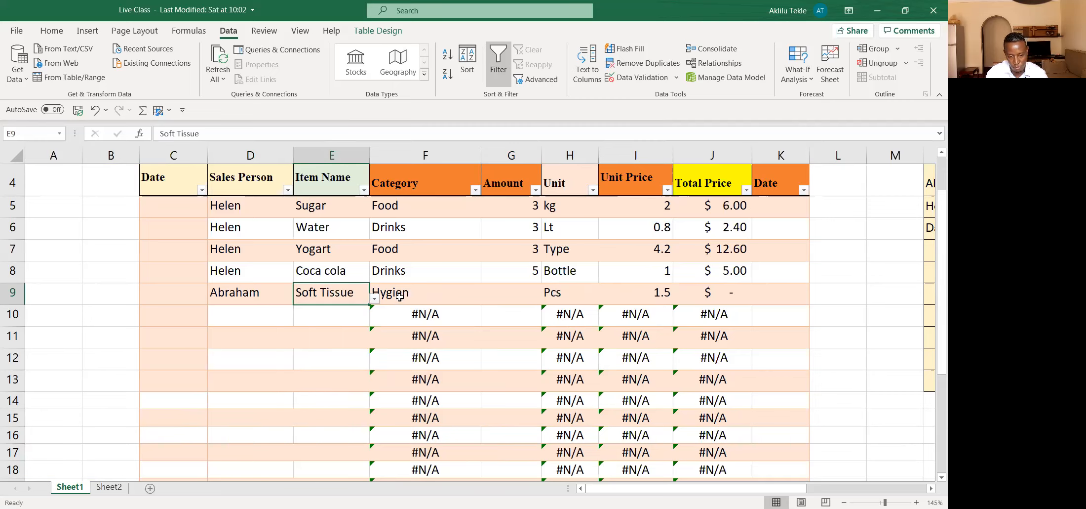
left_click(518, 299)
type("6")
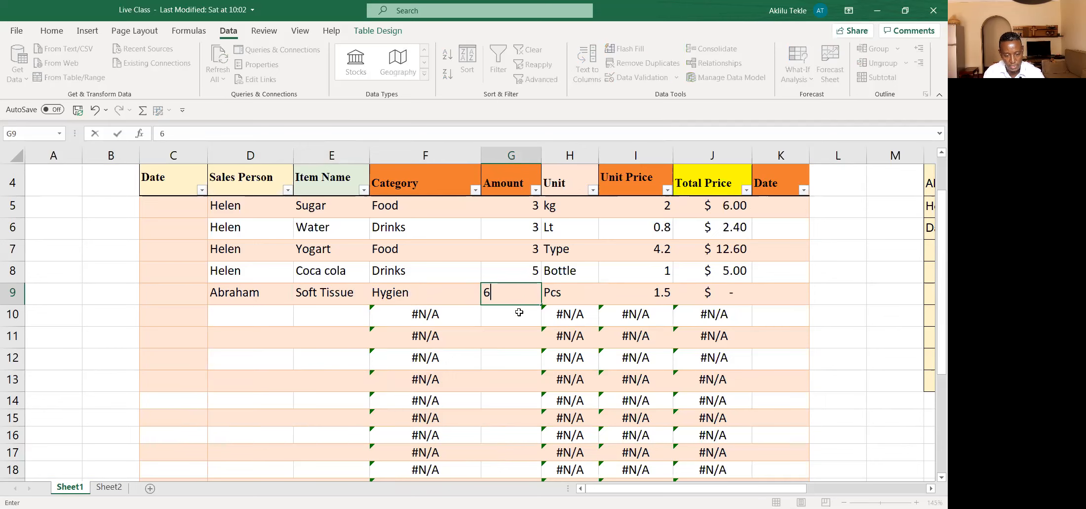
left_click(510, 351)
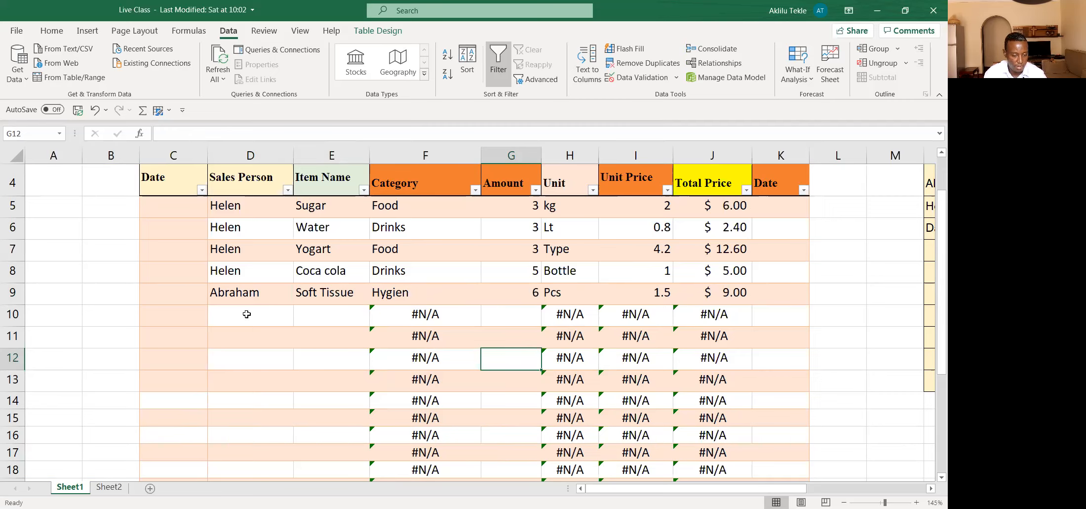
Step: Fill row 10 from the validated lists with the same sales person as in row 9 and Biscuit as the item name
left_click(266, 313)
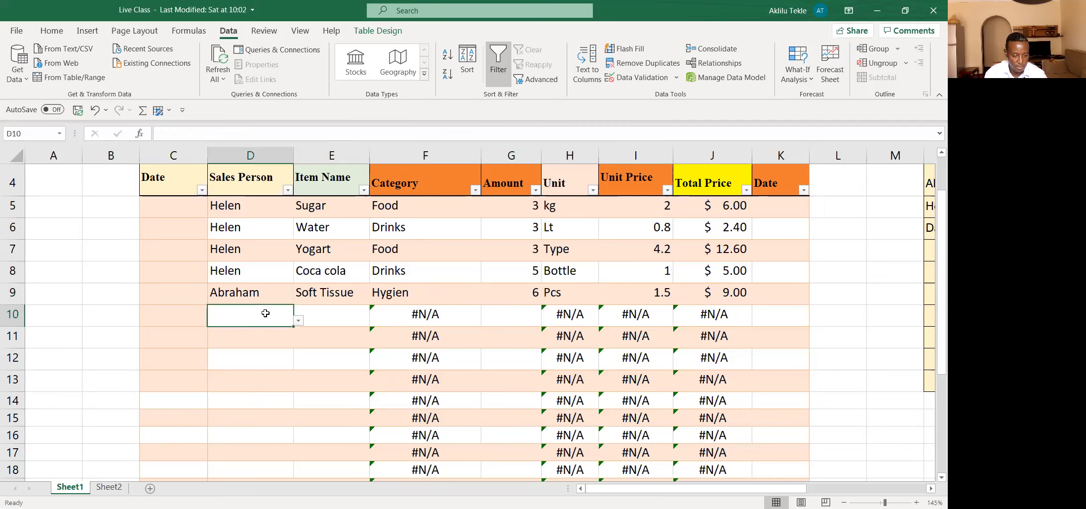
left_click(299, 321)
left_click(261, 332)
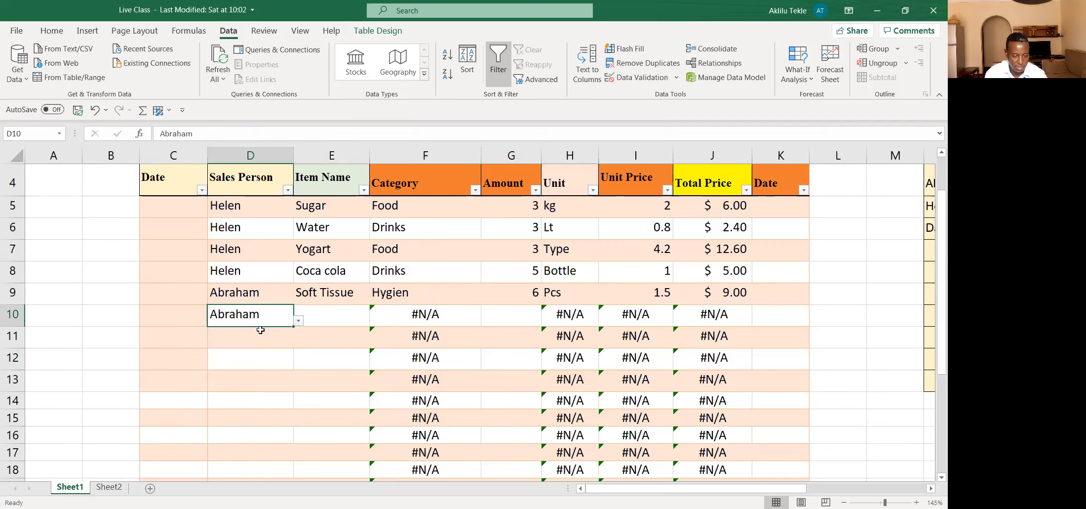
left_click(363, 321)
left_click(374, 320)
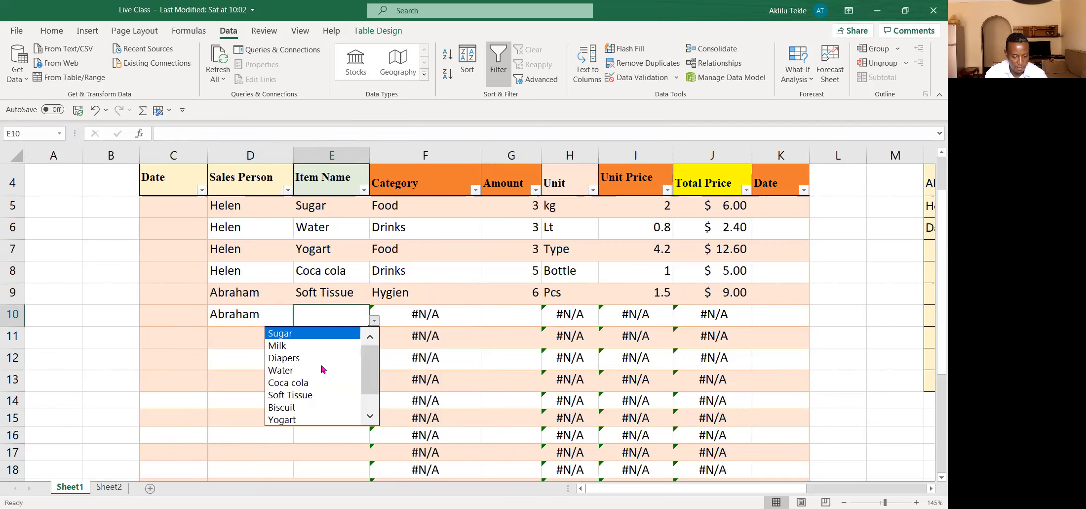
left_click(296, 406)
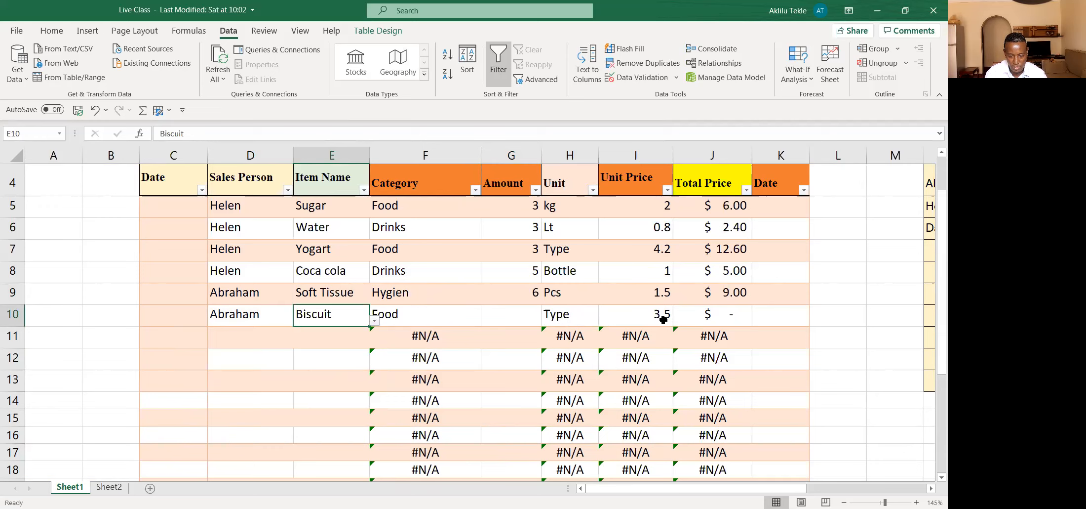
Step: Set the amount of the Biscuit record in row 10 to 4
left_click(519, 320)
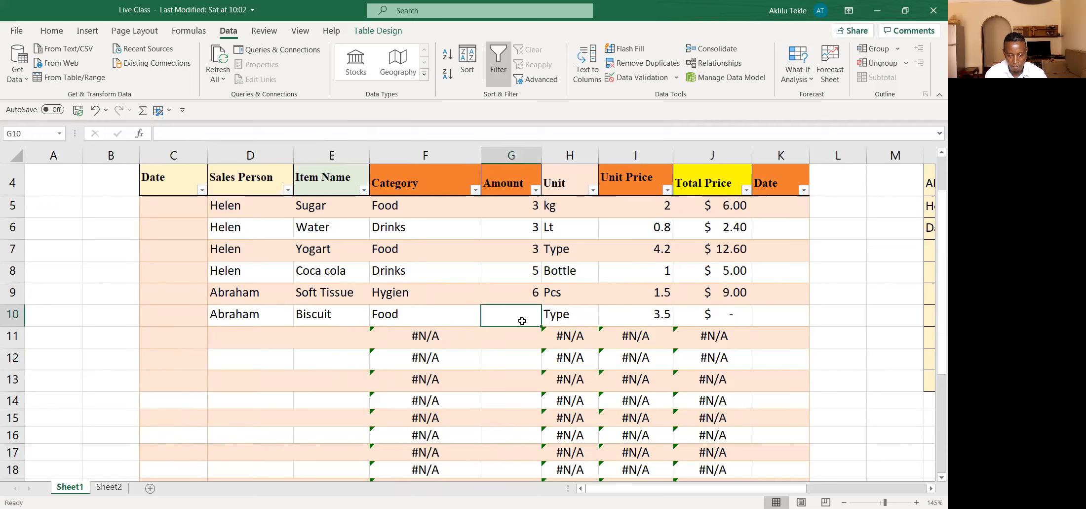
type("4")
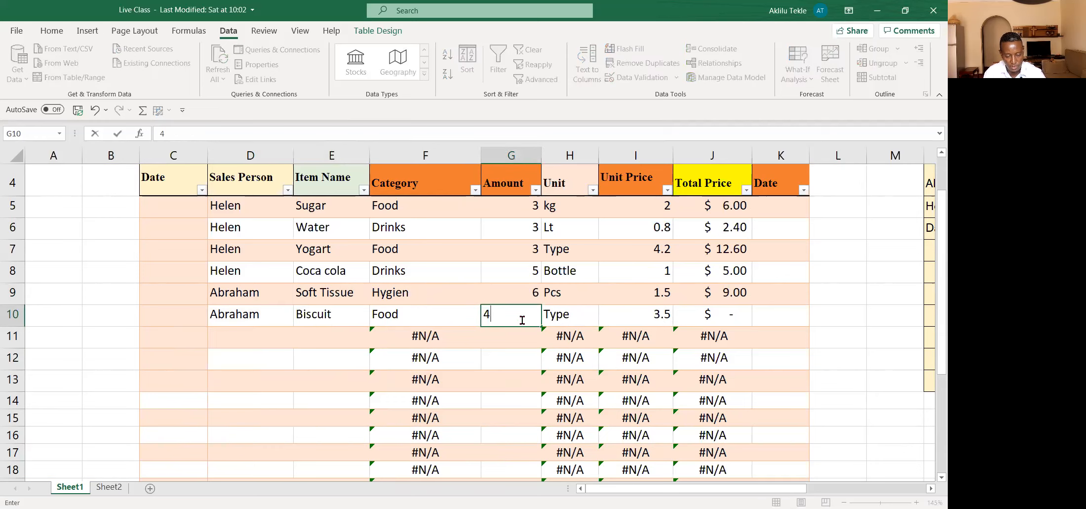
left_click(515, 373)
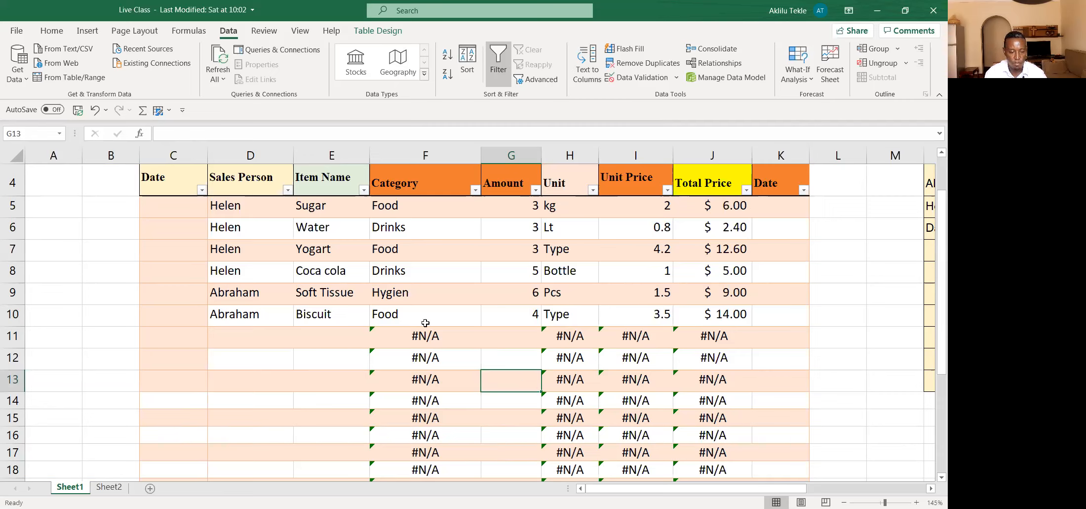
Step: Fill row 11 from the validated lists with the third sales person and Diapers as the item name
left_click(241, 336)
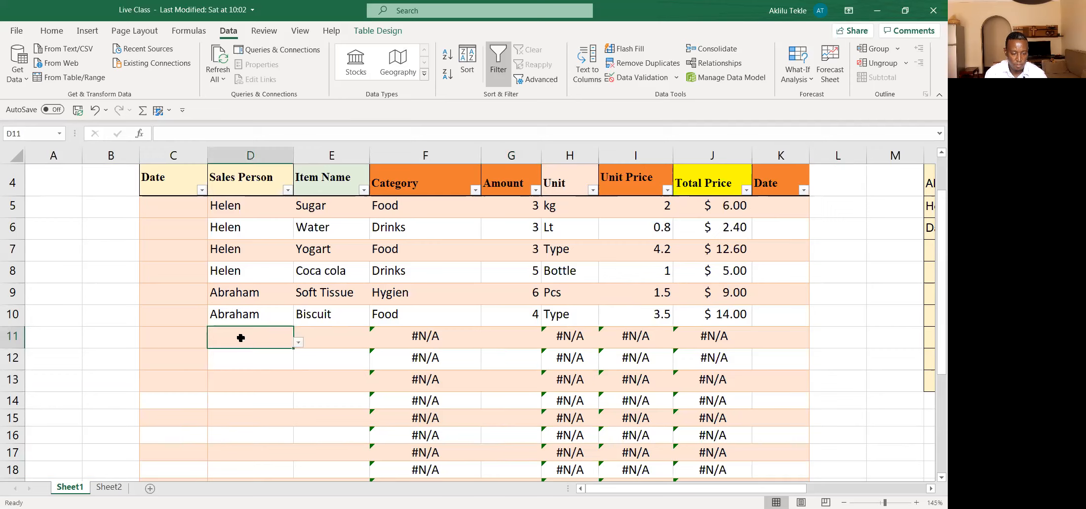
left_click(298, 342)
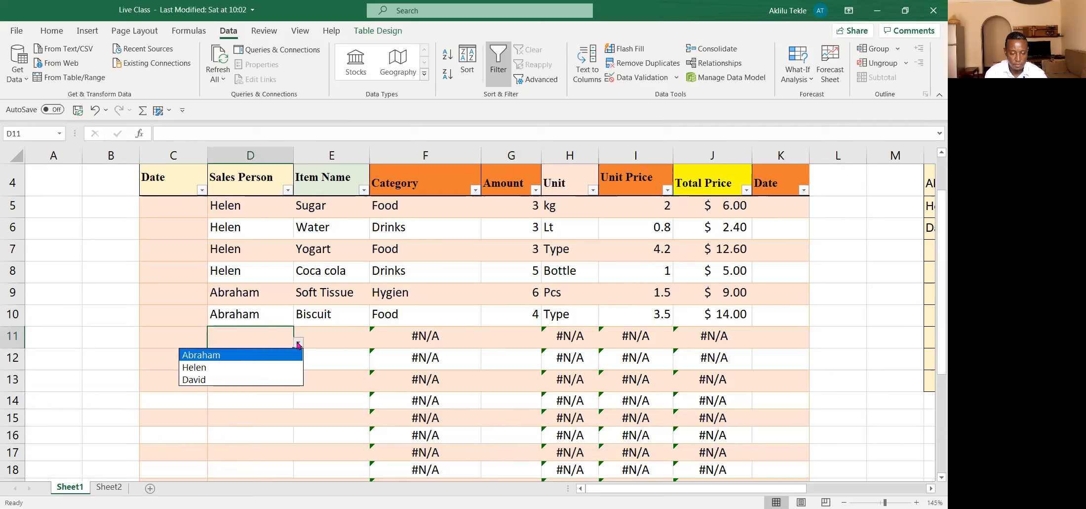
left_click(196, 380)
left_click(330, 340)
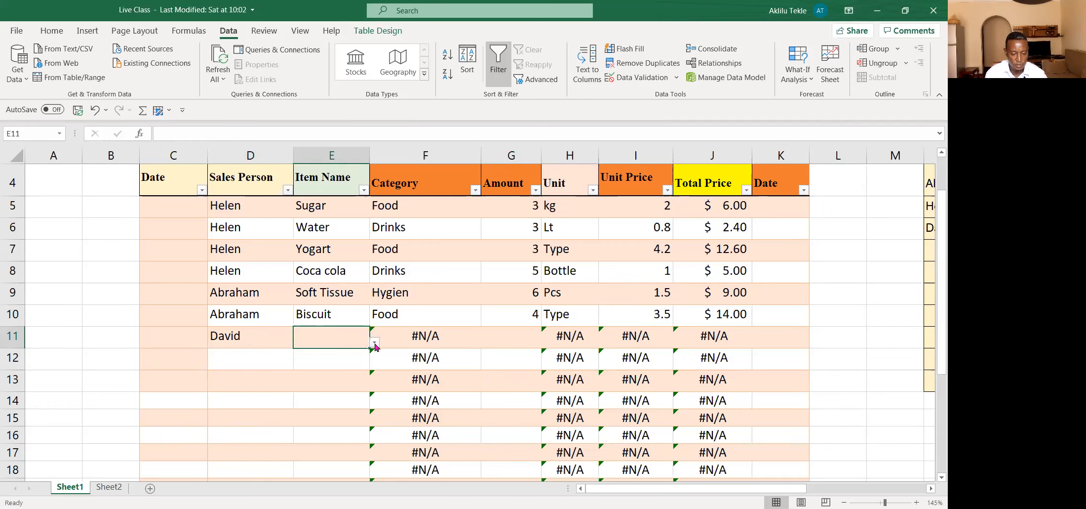
left_click(375, 343)
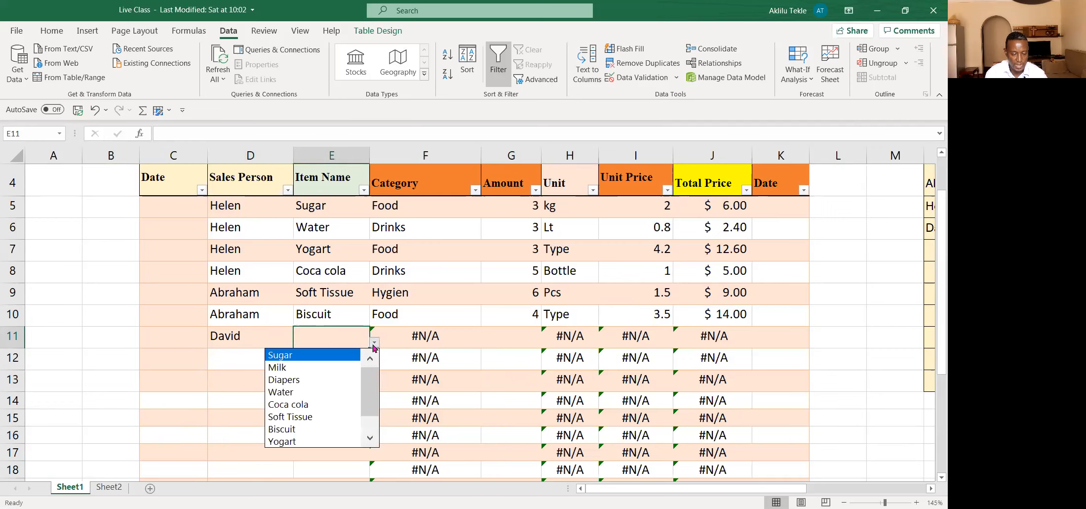
left_click(291, 379)
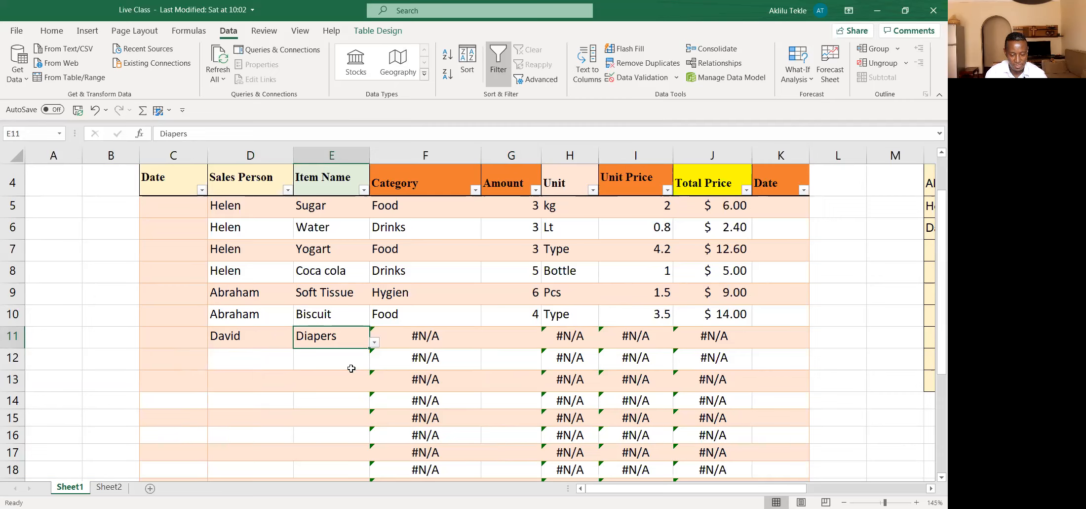
Step: Copy the Category formula from cell F10 down over the rows below it
left_click(396, 381)
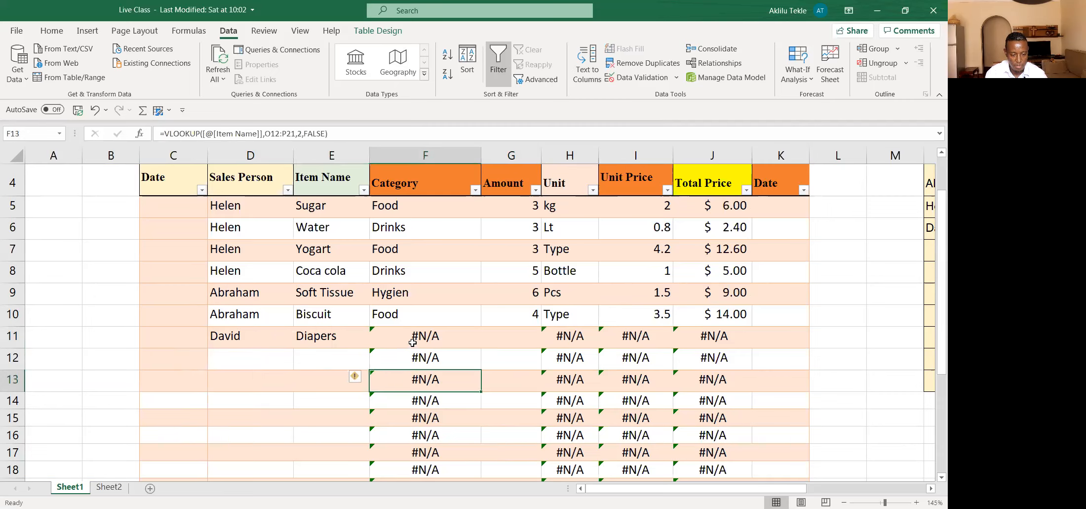
left_click(423, 317)
left_click_drag(480, 325, 477, 436)
left_click(501, 401)
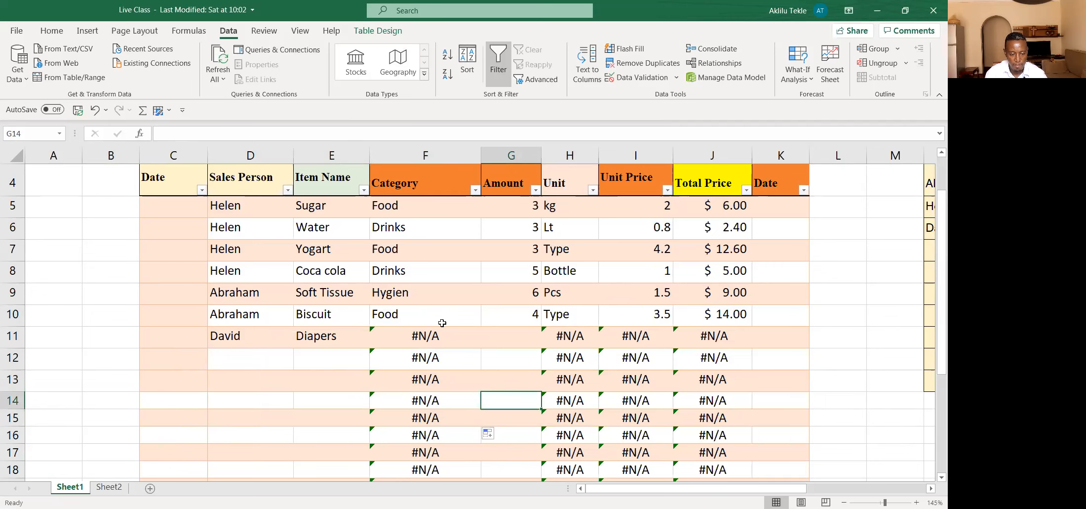
scroll(330, 339, "up", 1)
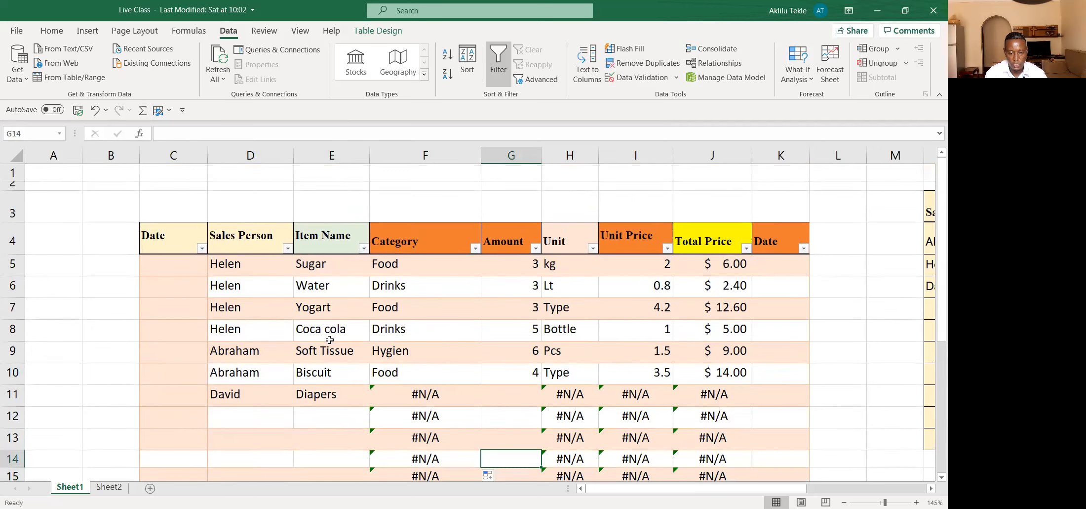